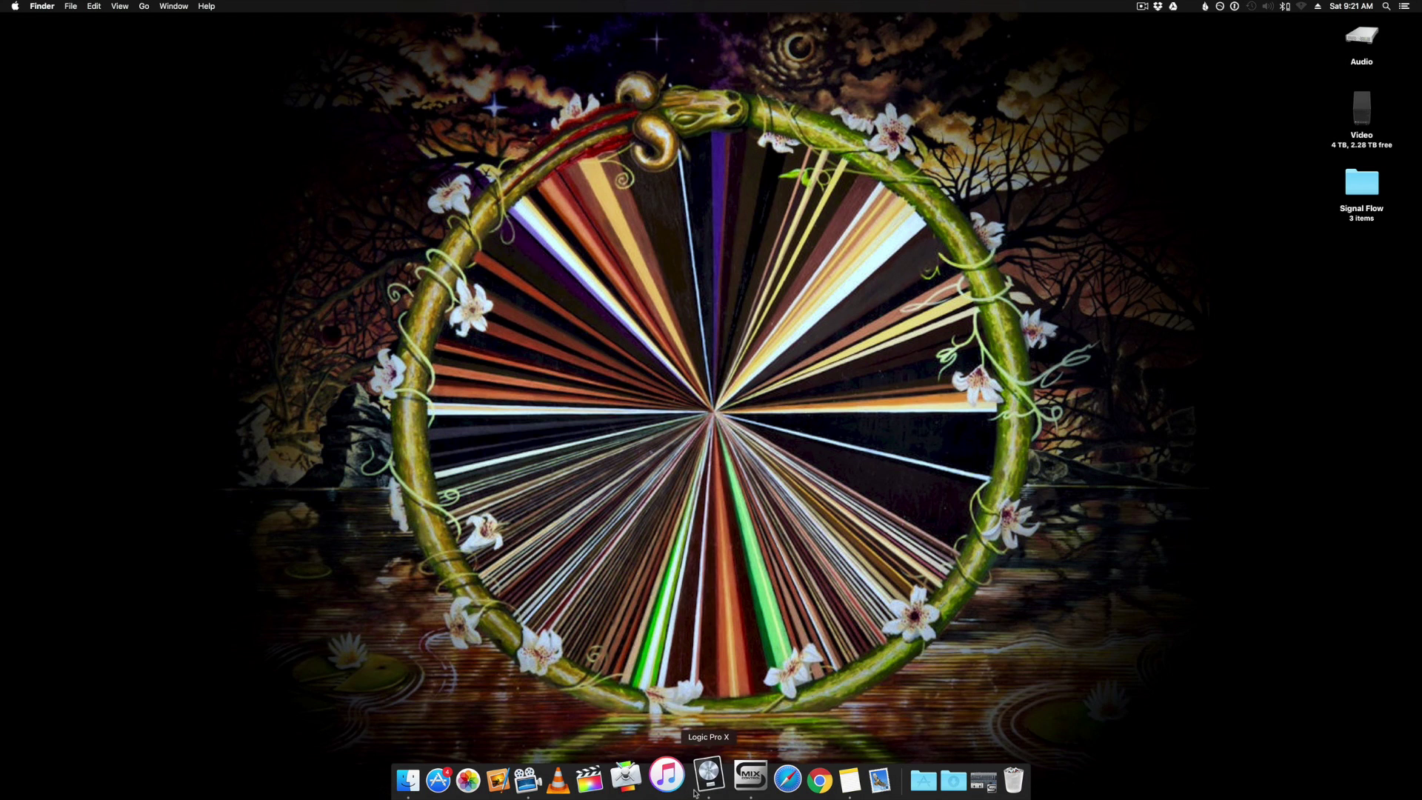
Step: Launch Logic Pro X and start a new project from a template
click(707, 776)
click(90, 8)
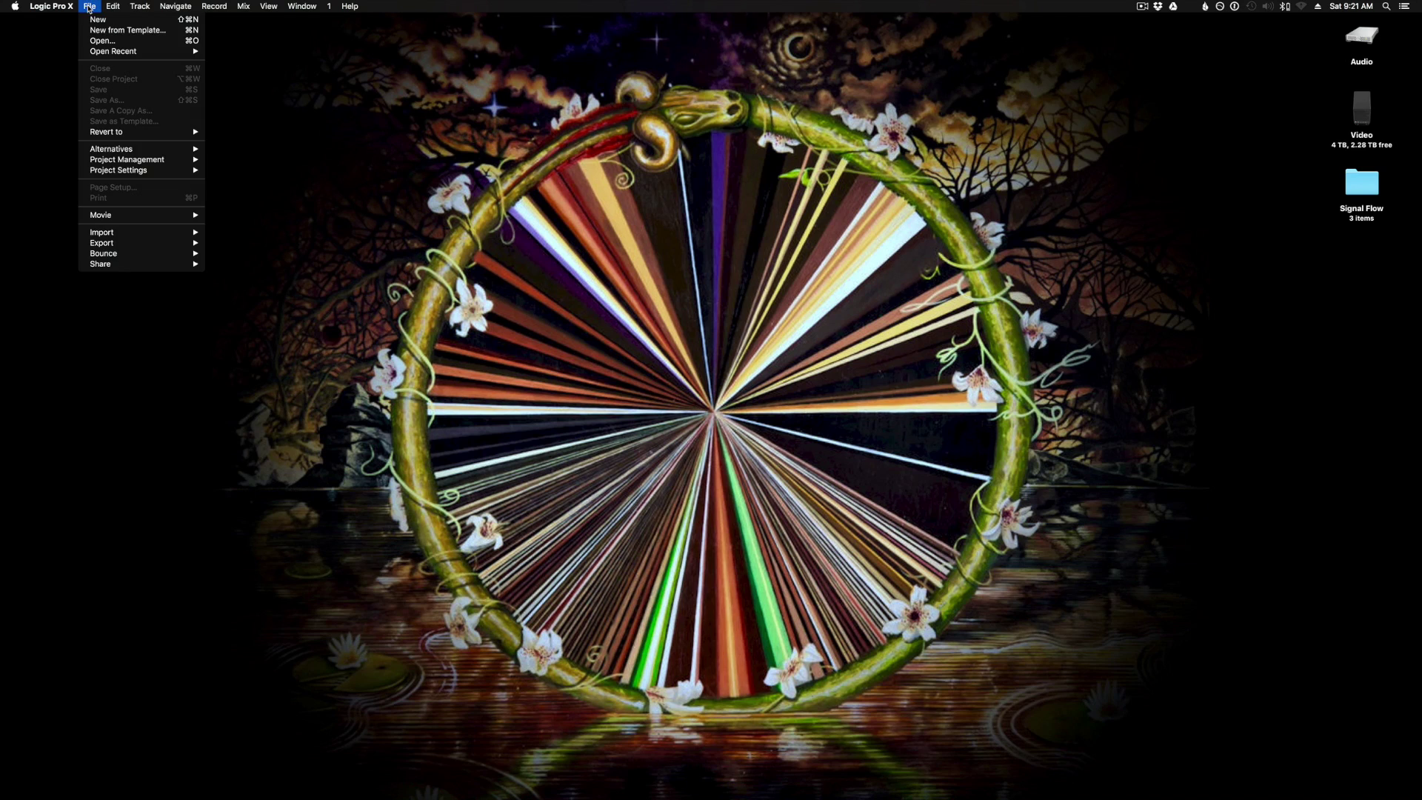
click(106, 31)
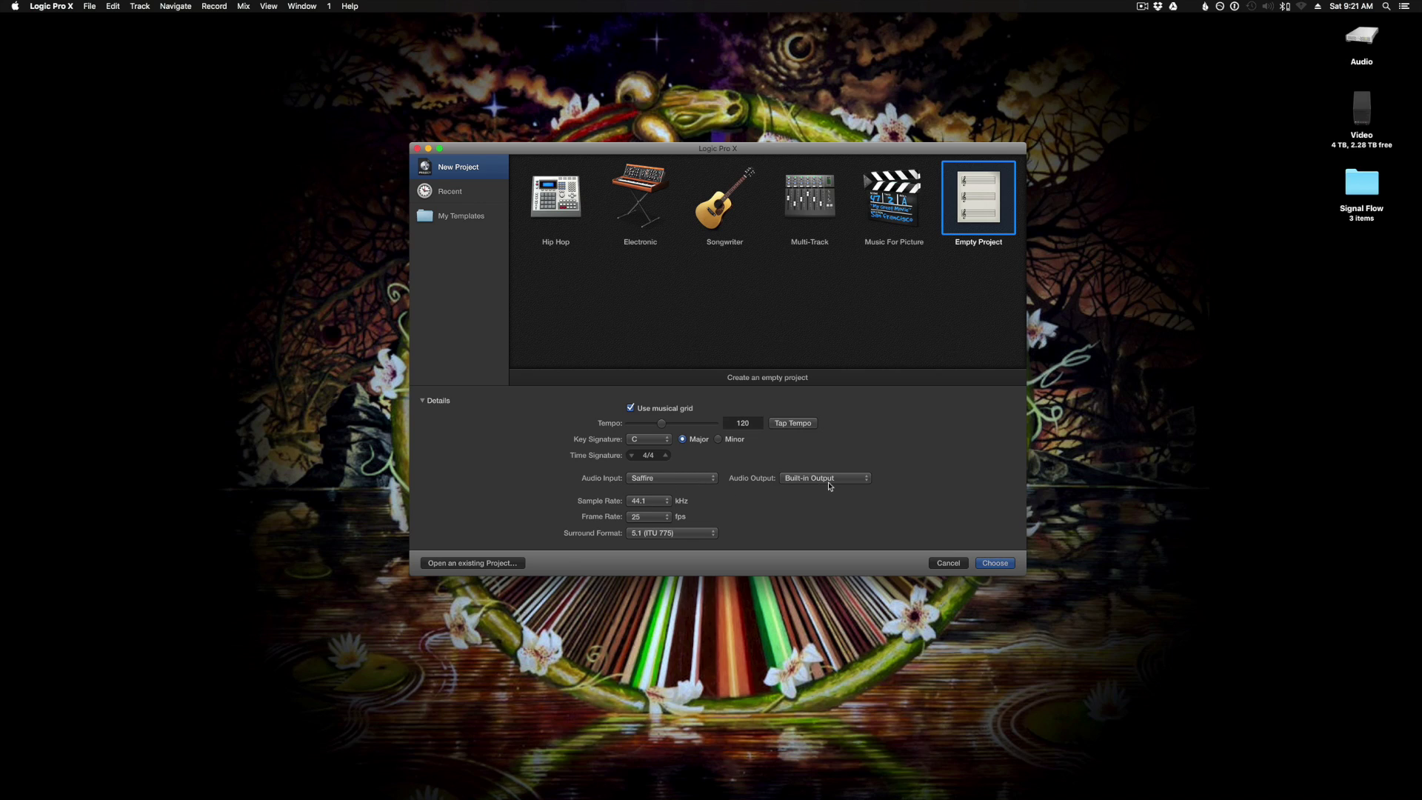
Step: For the Empty Project, keep Built-in Output as audio output and 44.1 kHz sample rate
click(830, 480)
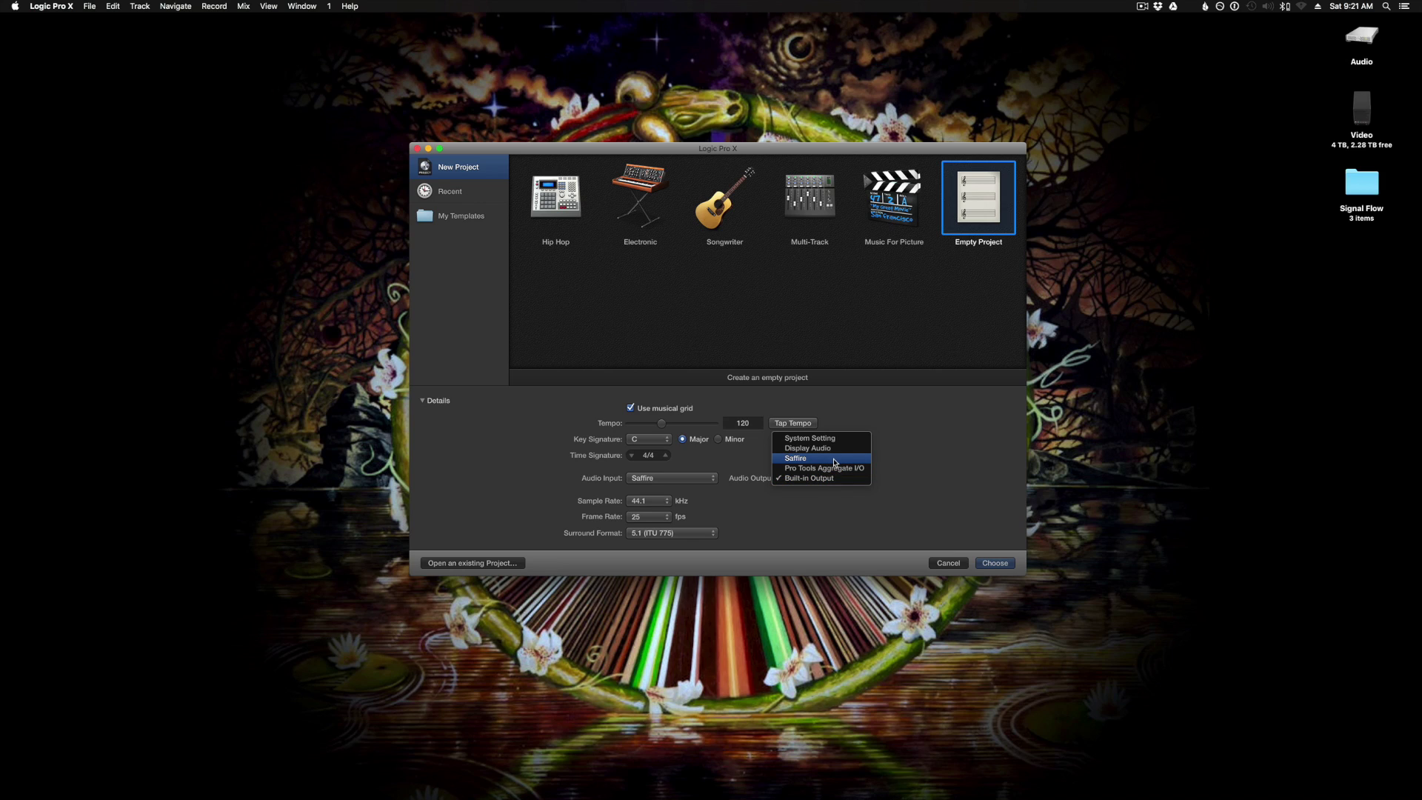
click(738, 500)
click(662, 503)
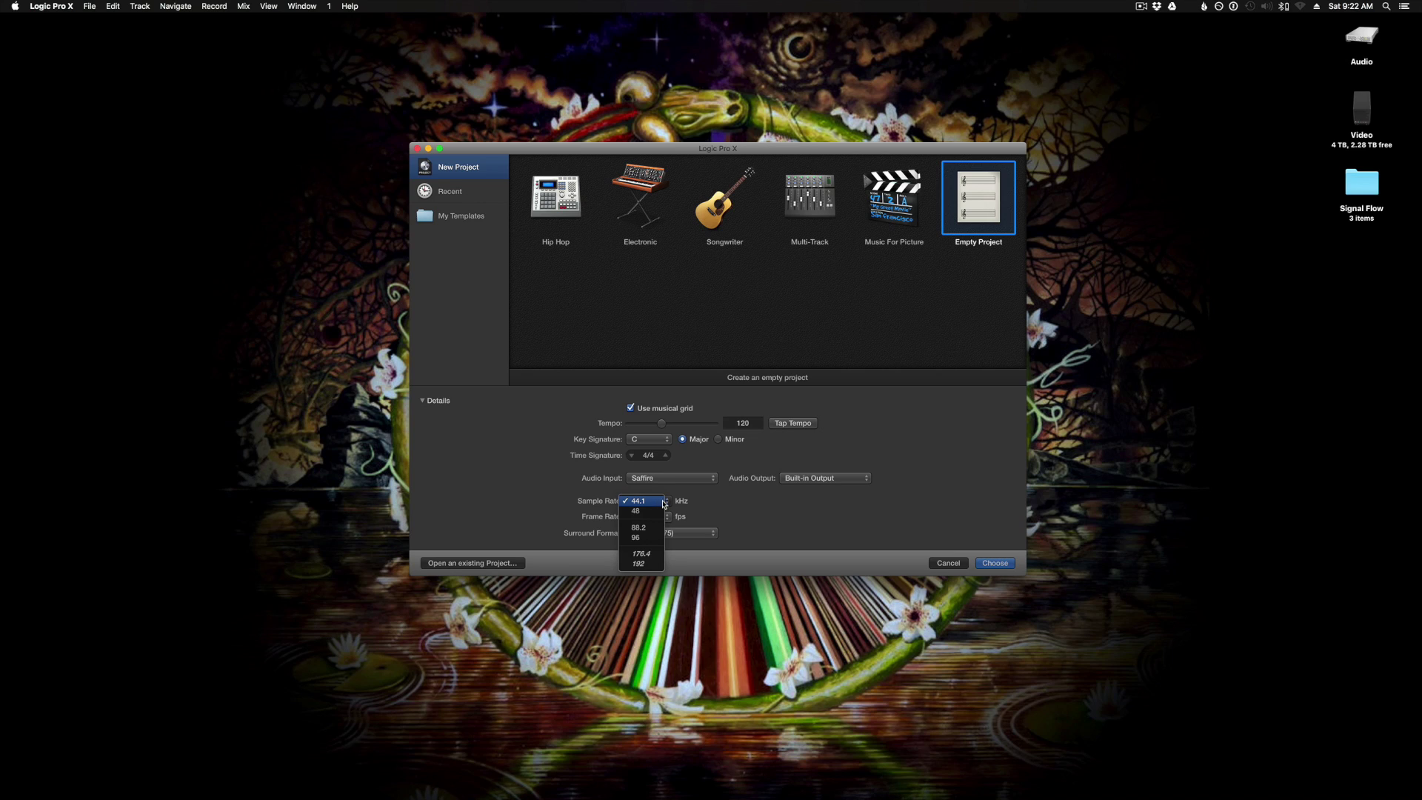
click(703, 503)
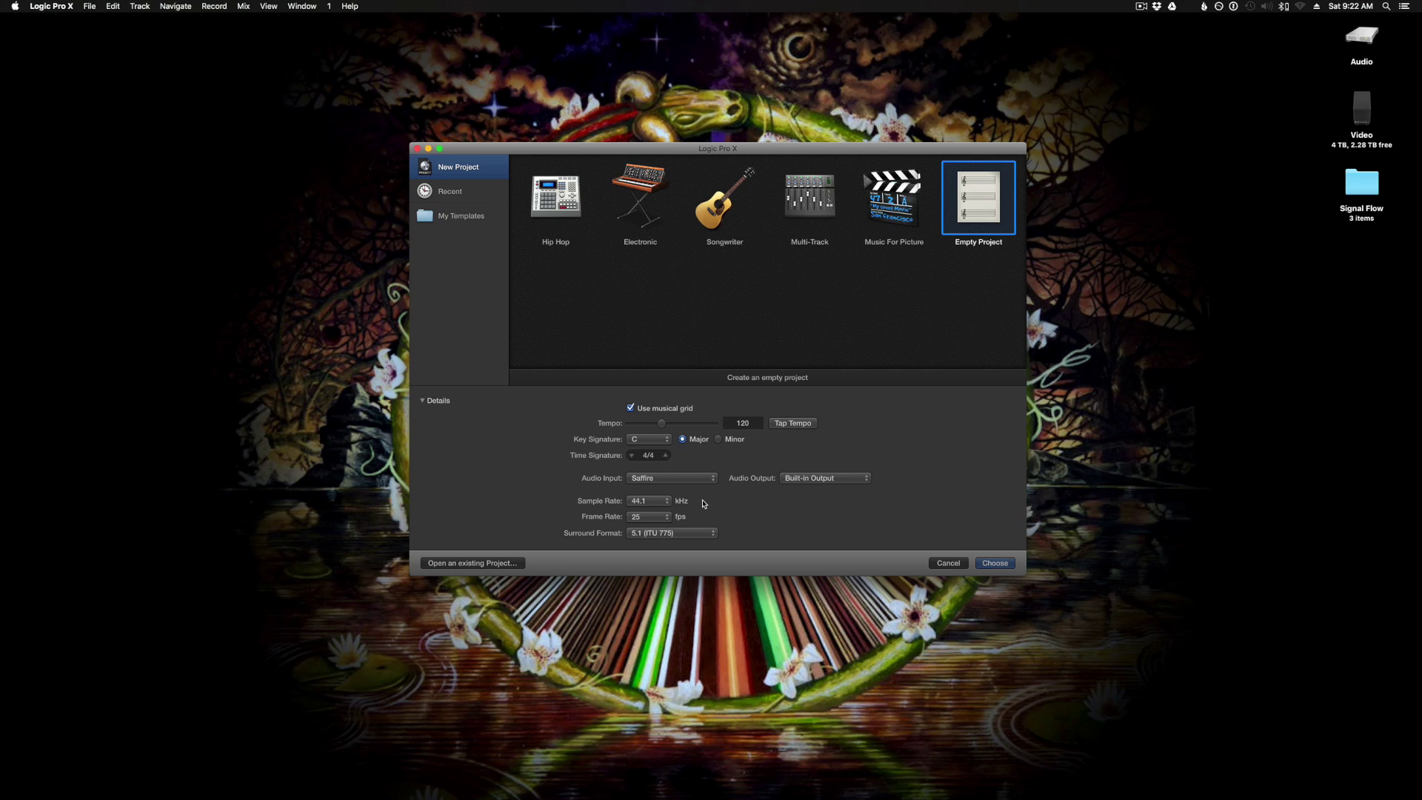
click(661, 503)
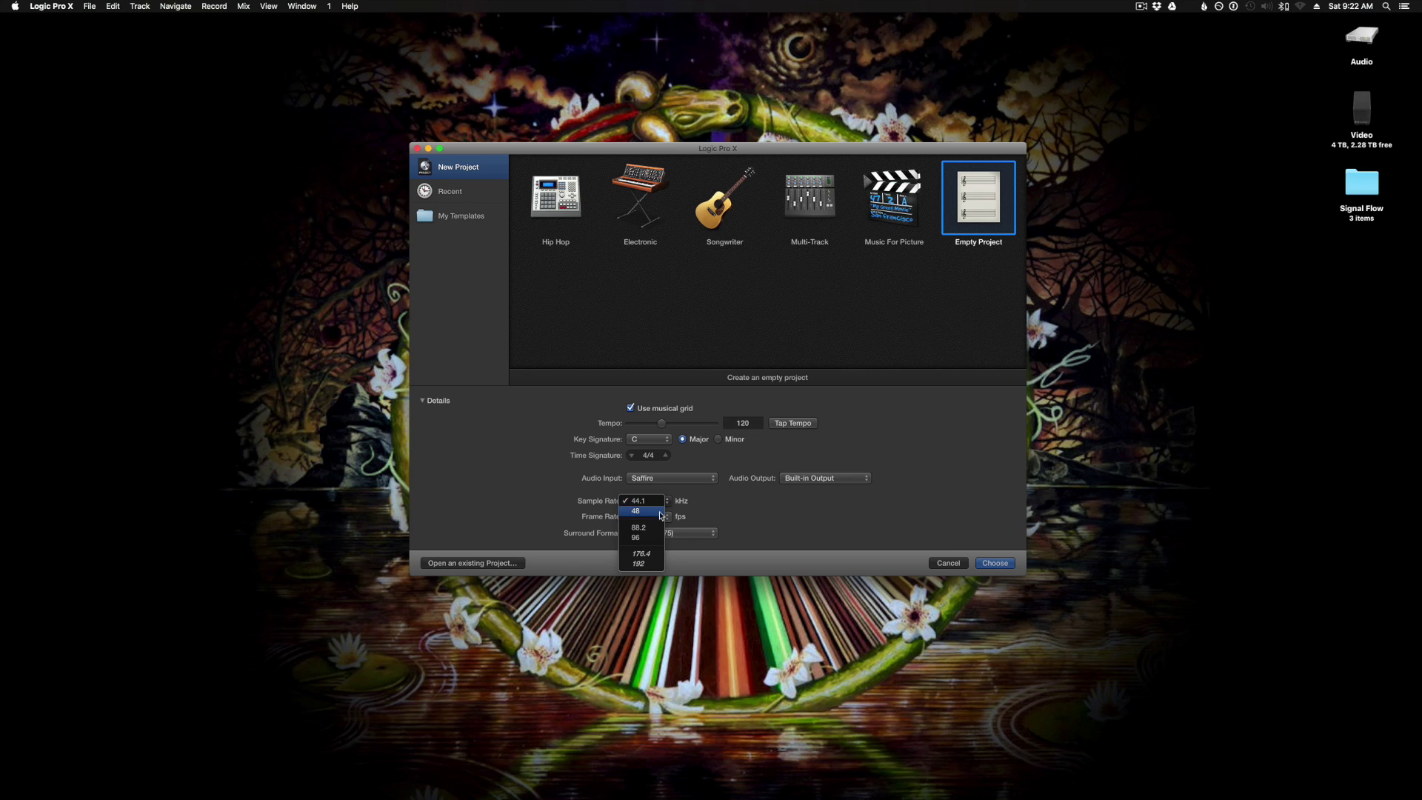
click(661, 502)
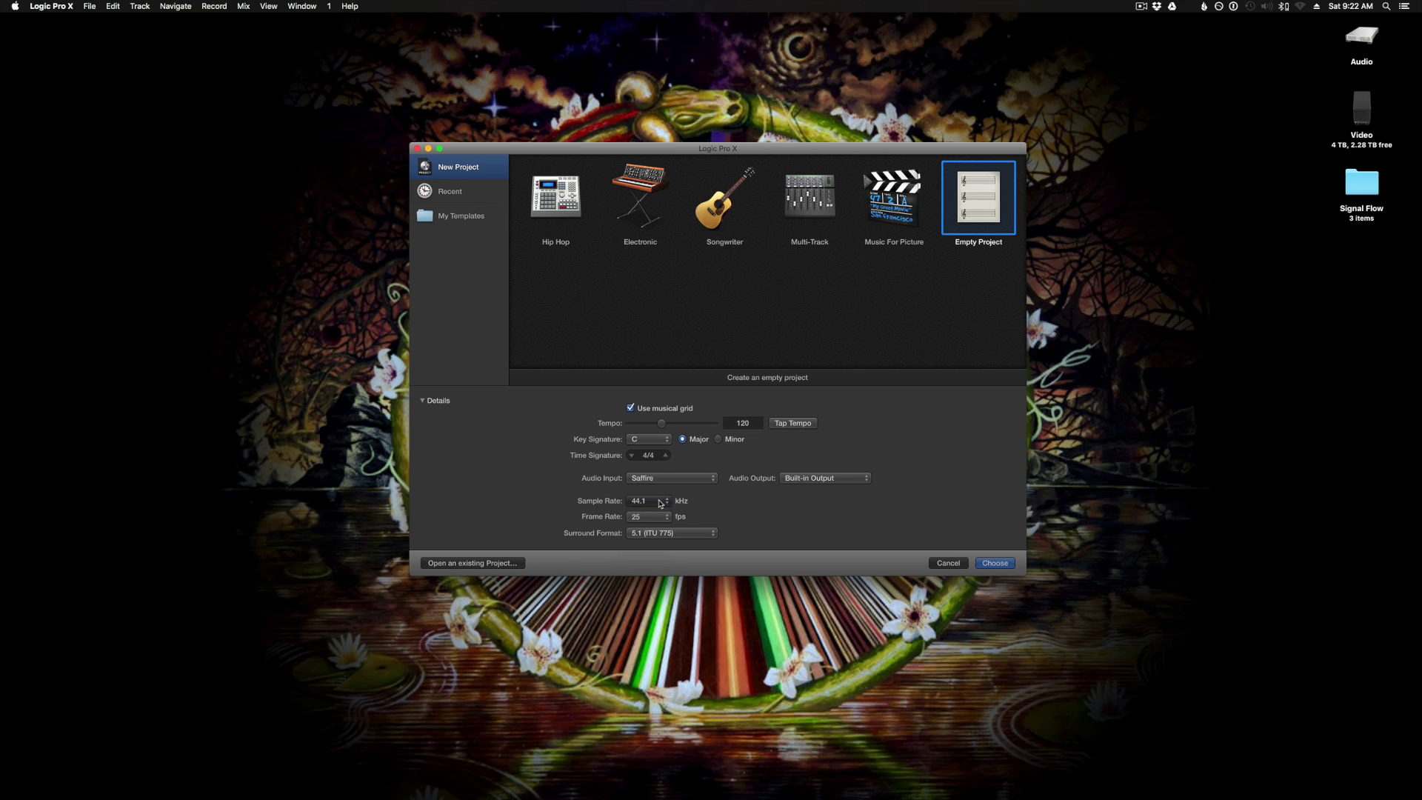
Step: Create the empty project and add 7 audio tracks, Audio 1 through Audio 7
click(996, 566)
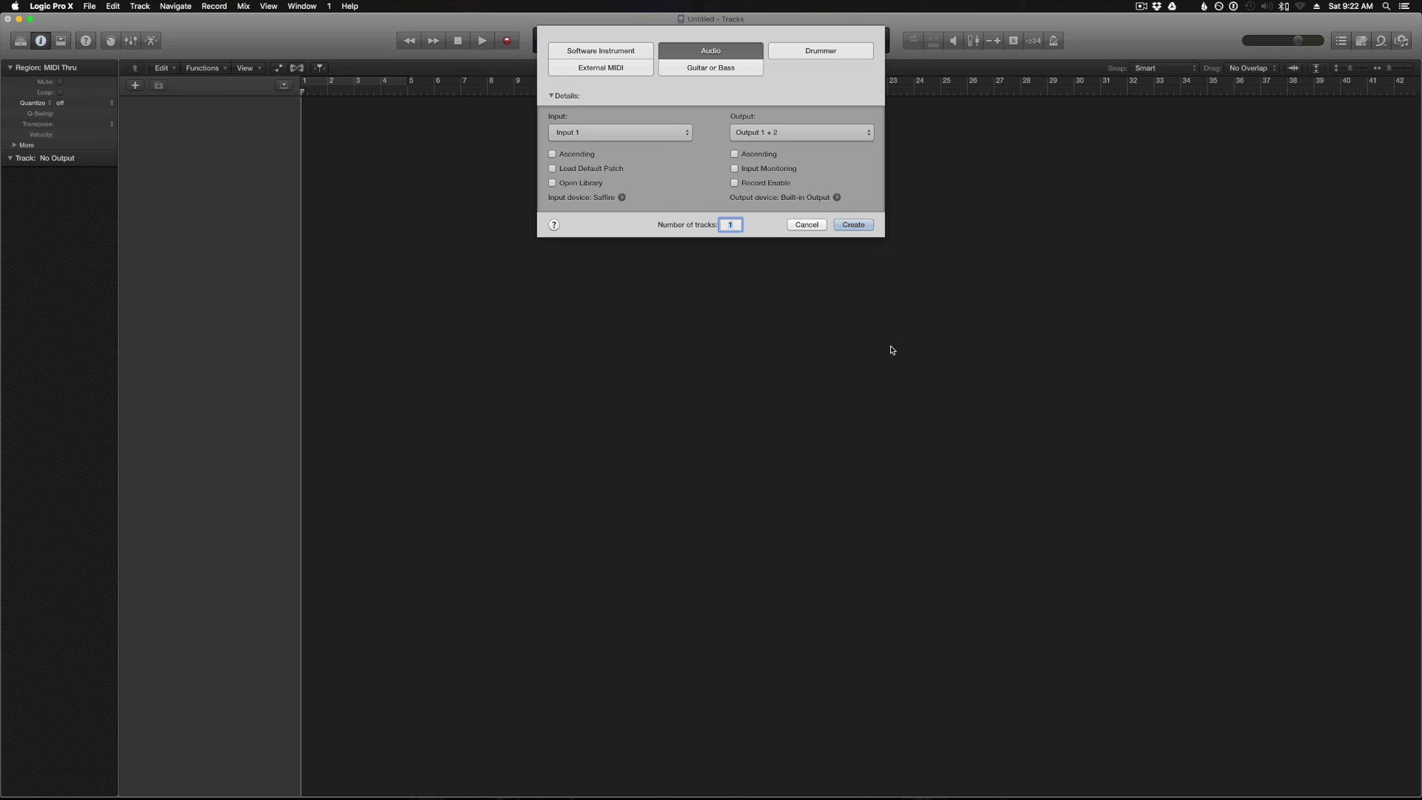
text(7)
click(859, 225)
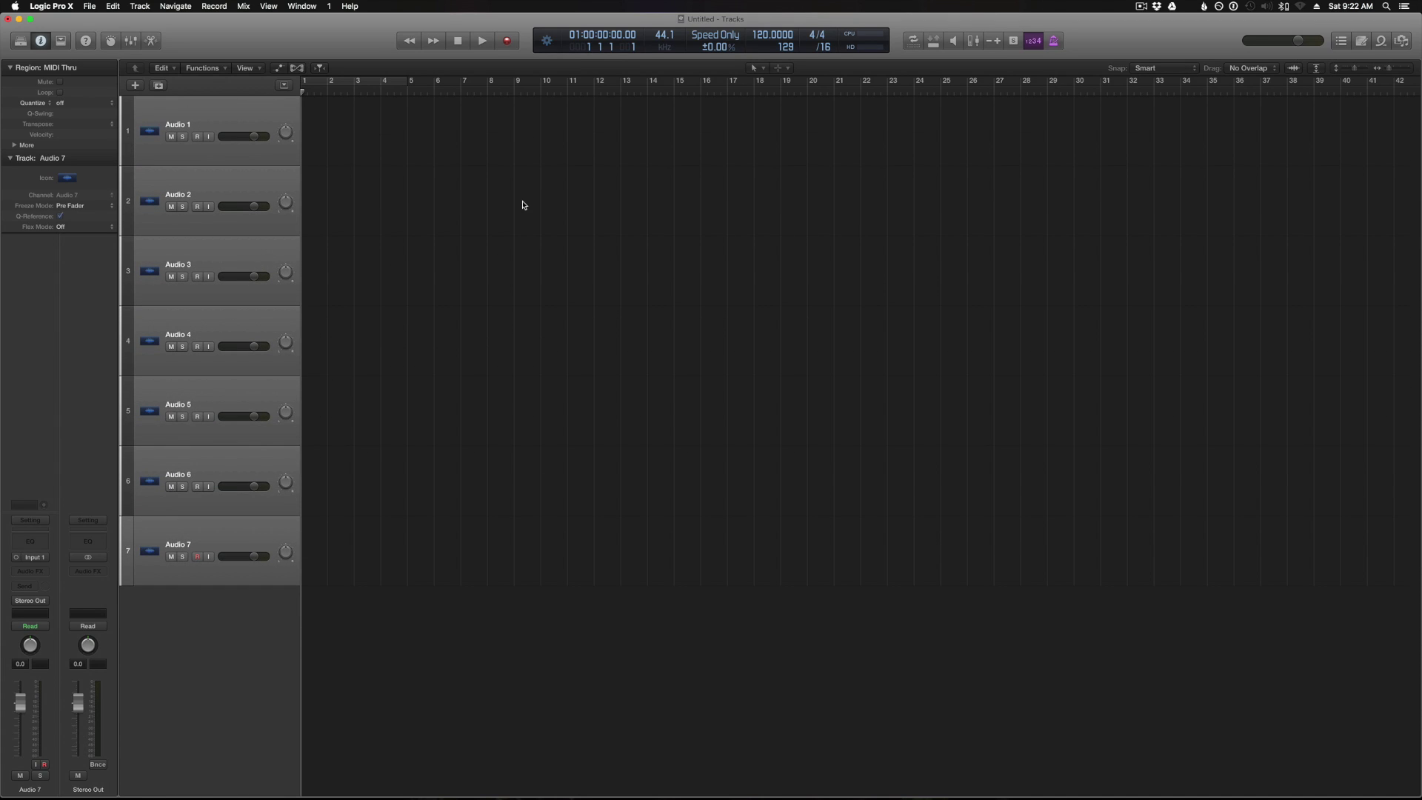
Step: Rename the first three tracks Kick, Snare and Rack Tom
double_click(180, 122)
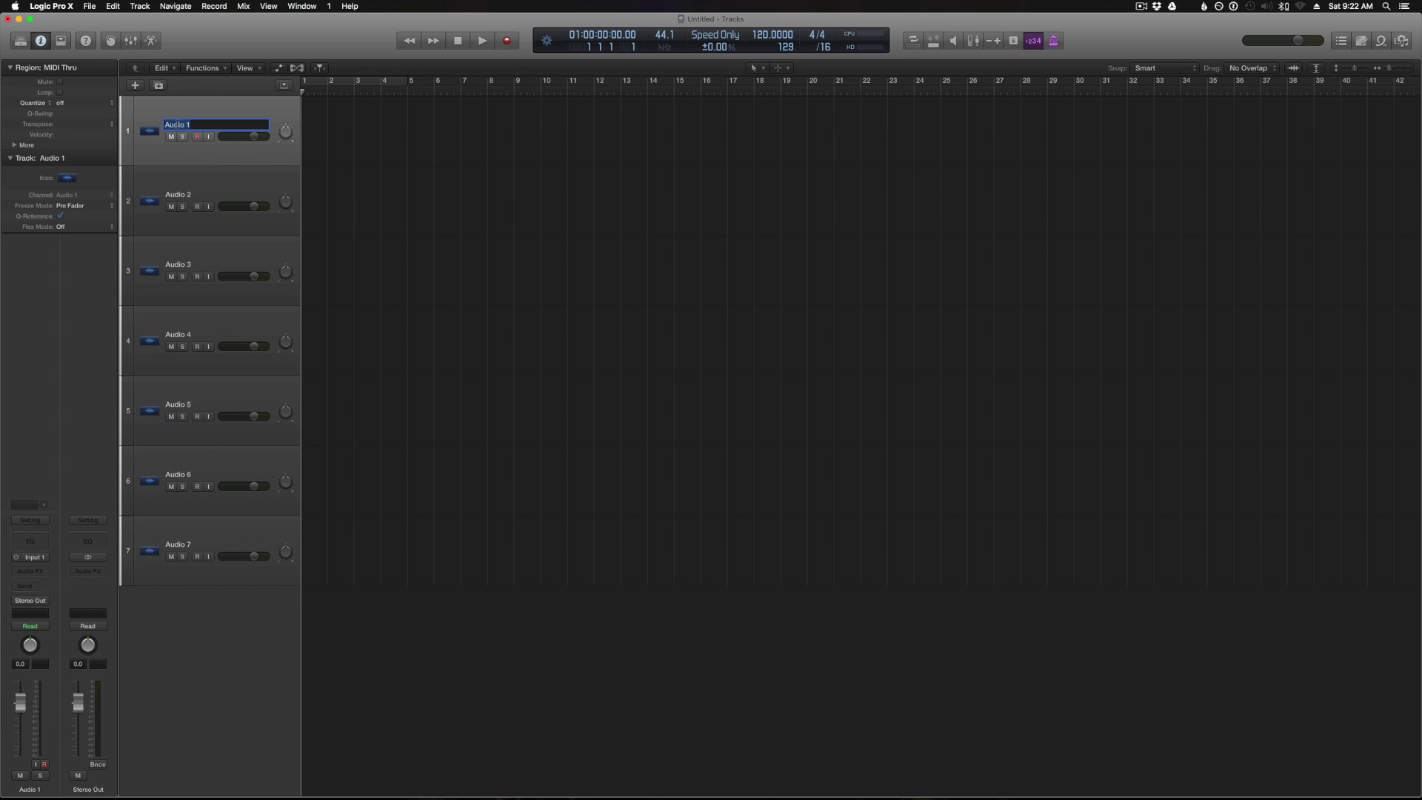
text(Kick)
key(Tab)
text(Snare)
key(Tab)
text(Rack )
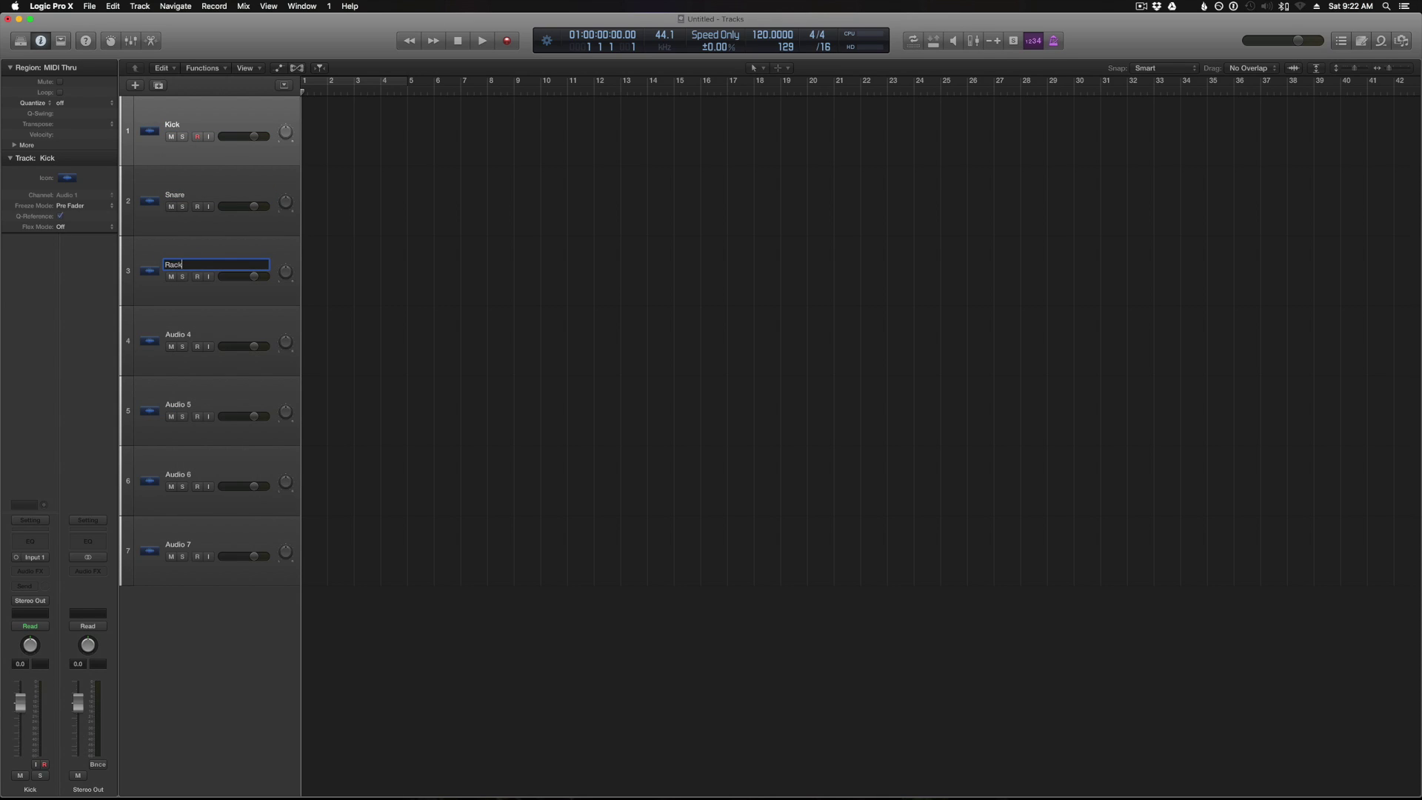
text(Tom)
key(Tab)
Step: Rename tracks 4–7 Floor Tom, OH L, OH R and Front Kick
text(Floor Tom)
key(Tab)
text(OH L)
key(Tab)
text(OH R)
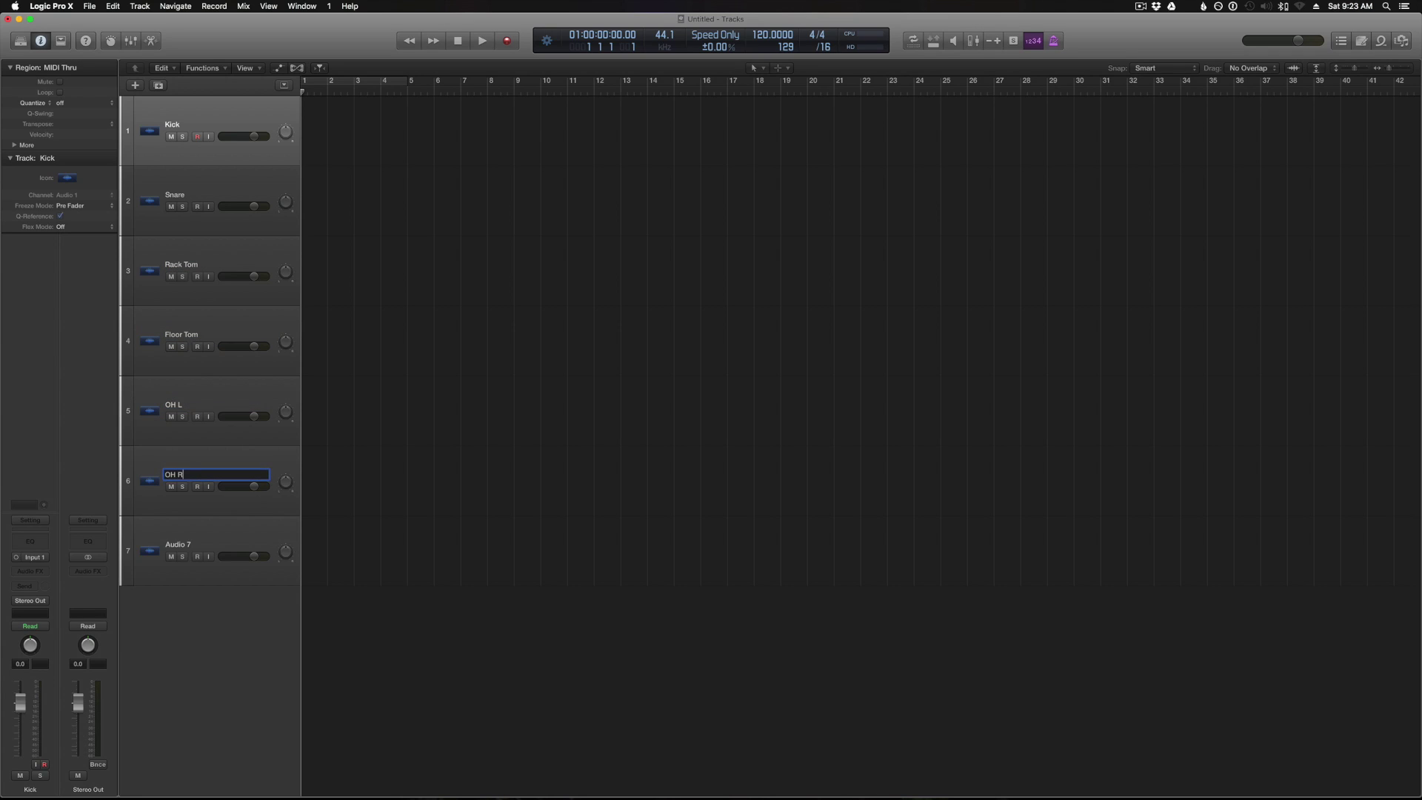
key(Tab)
text(F)
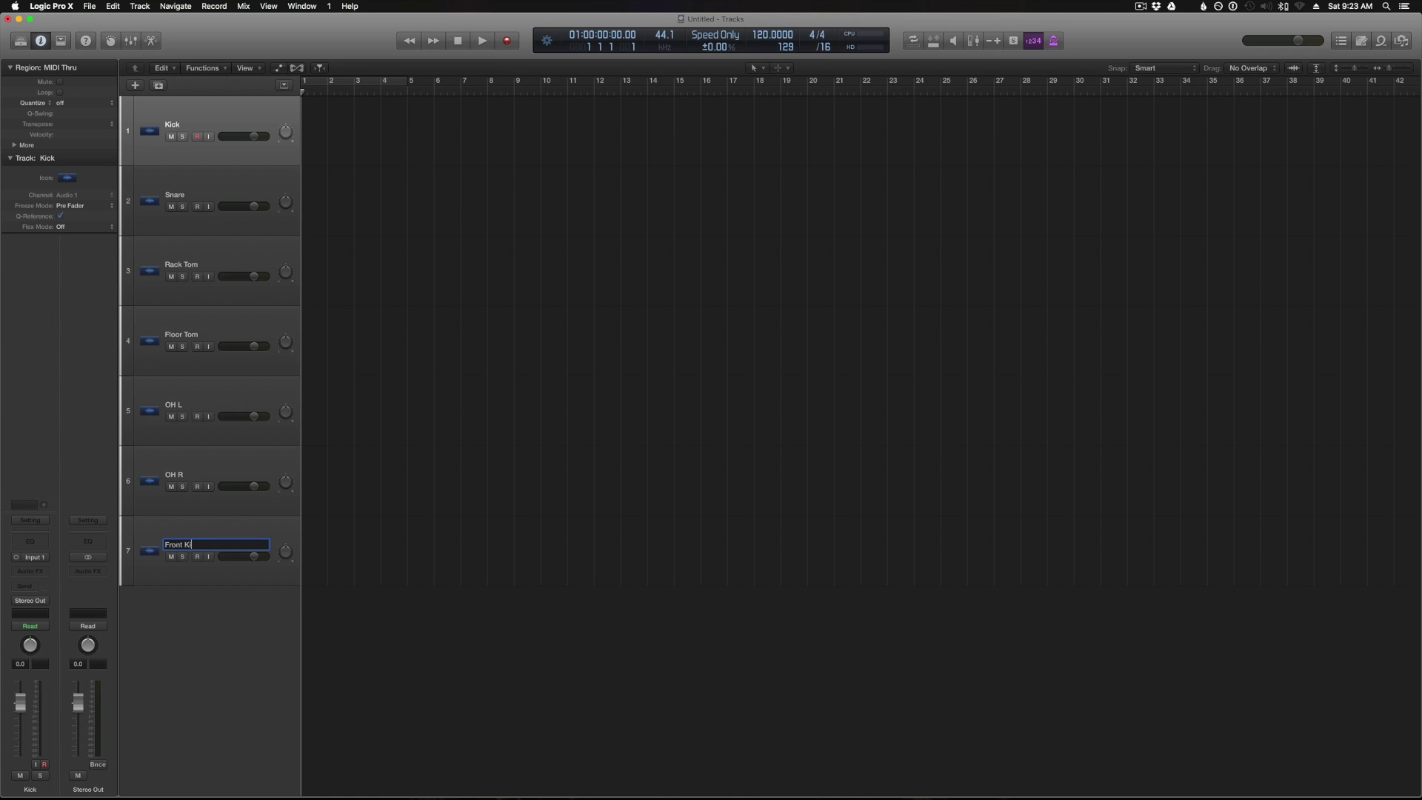
key(Return)
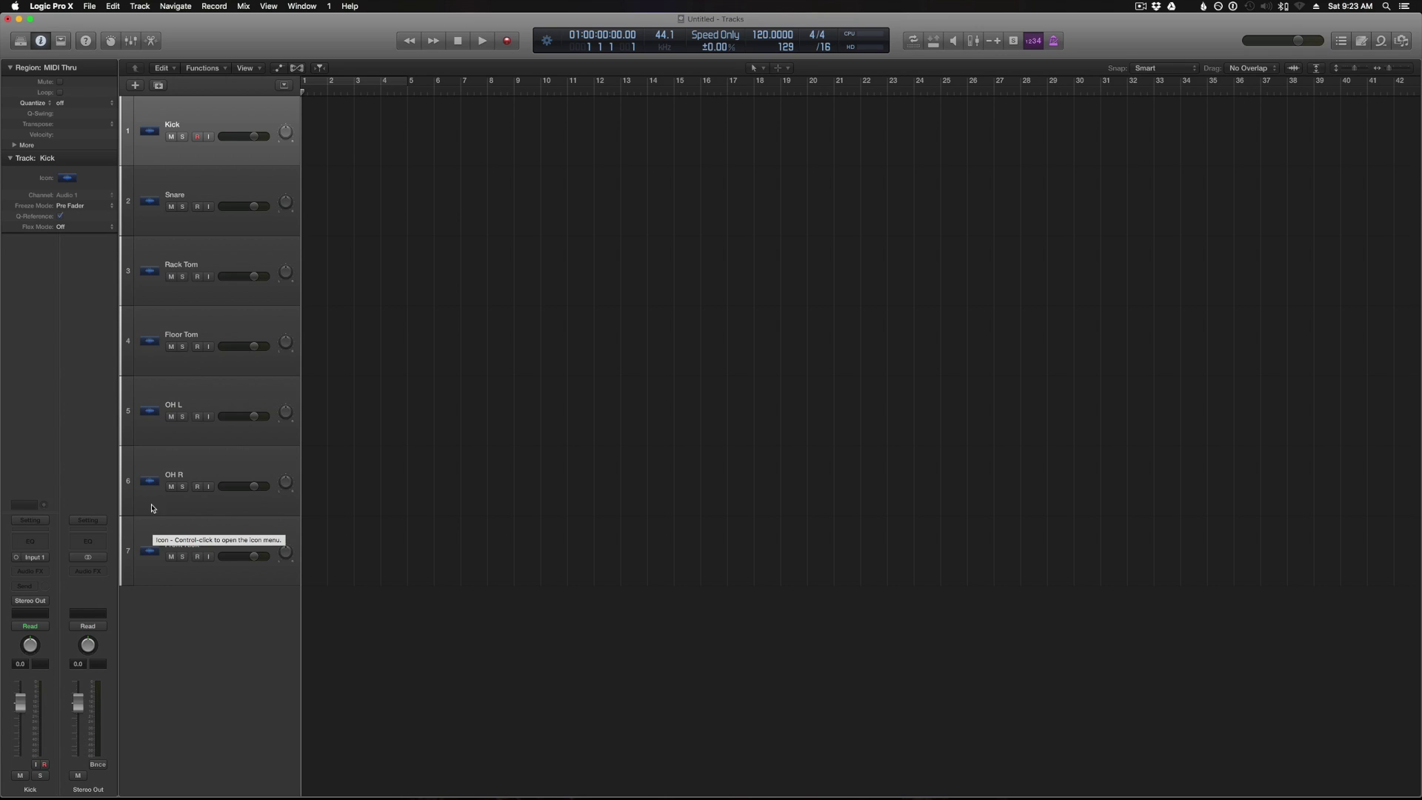
Step: Give the Kick track a kick drum icon and the Snare track a snare icon
click(205, 185)
click(209, 113)
click(67, 178)
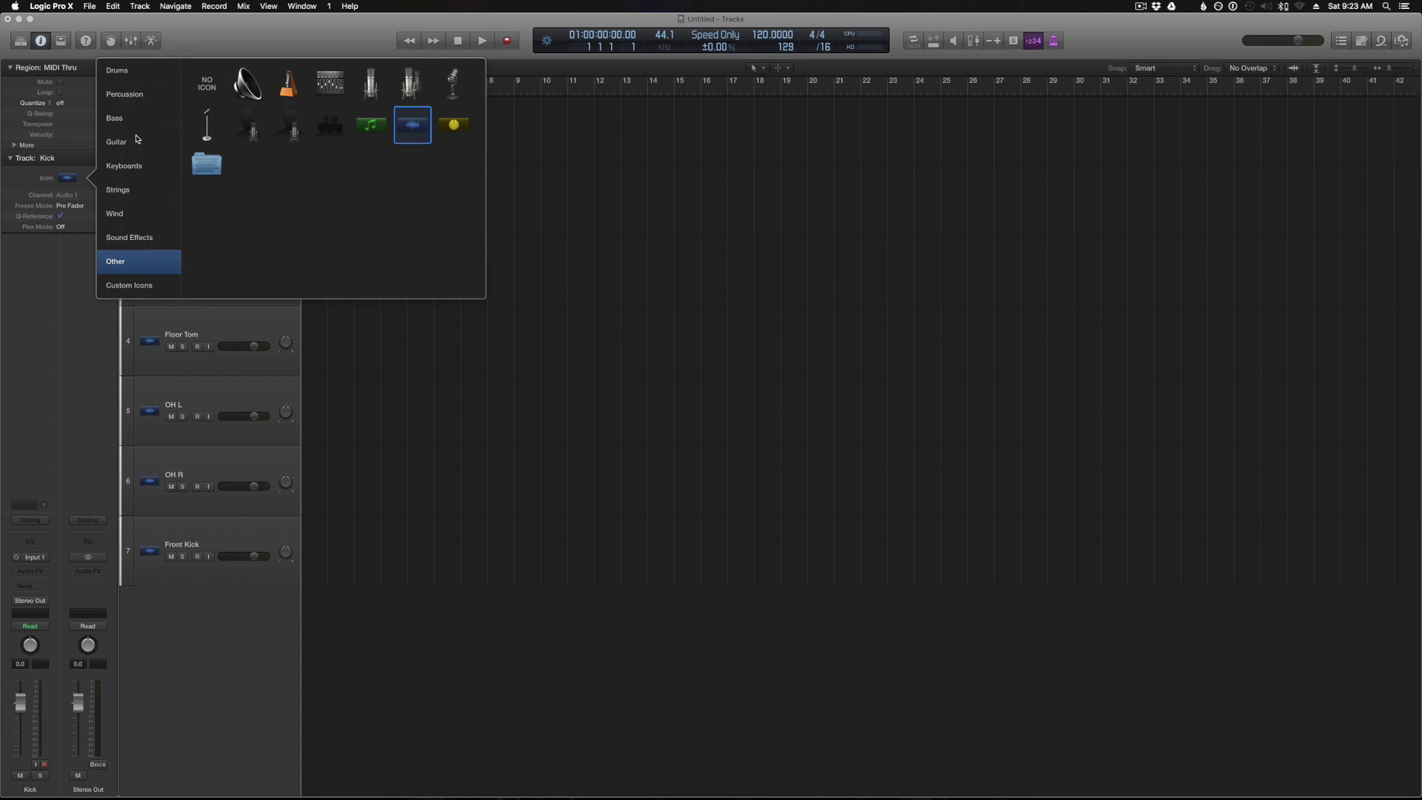
click(127, 71)
click(249, 123)
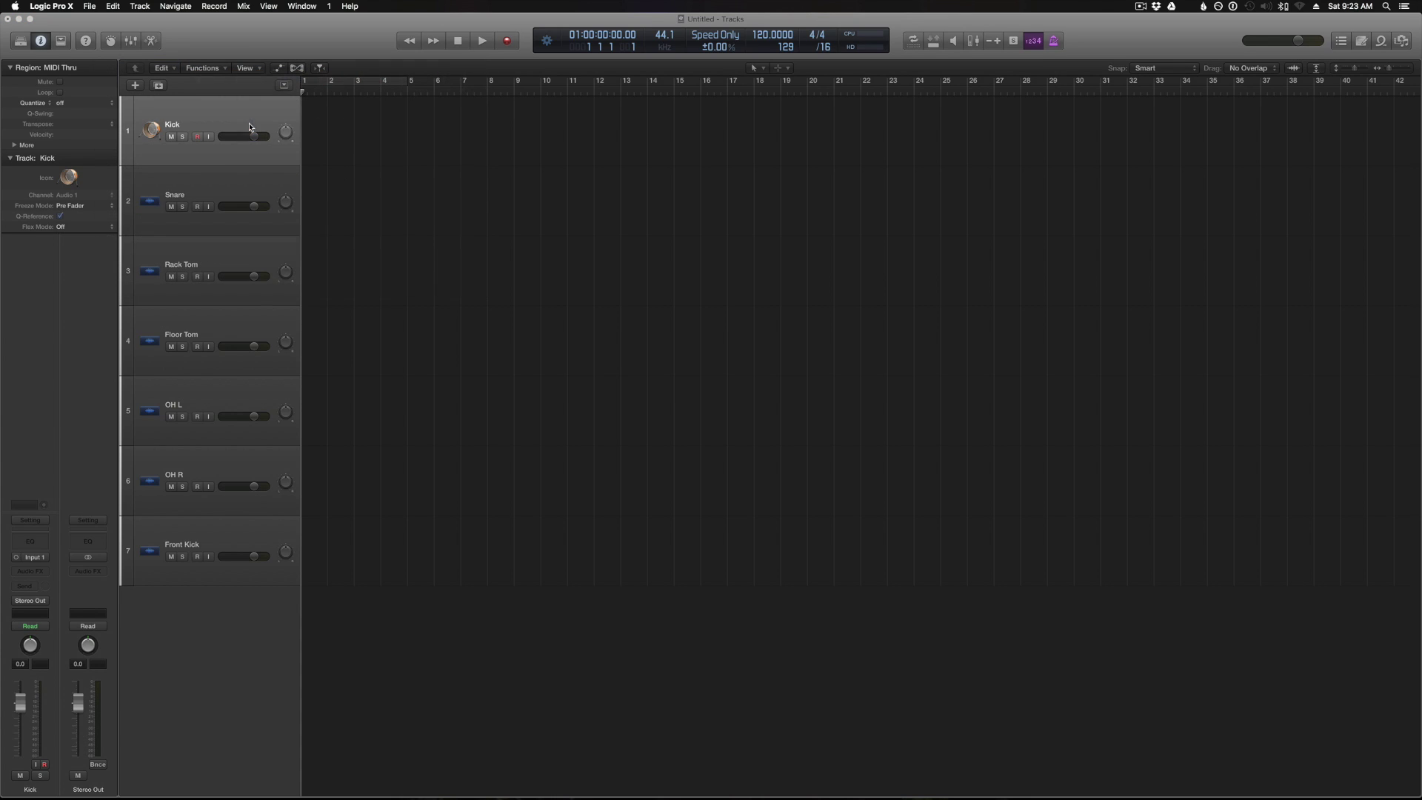
click(215, 170)
click(63, 182)
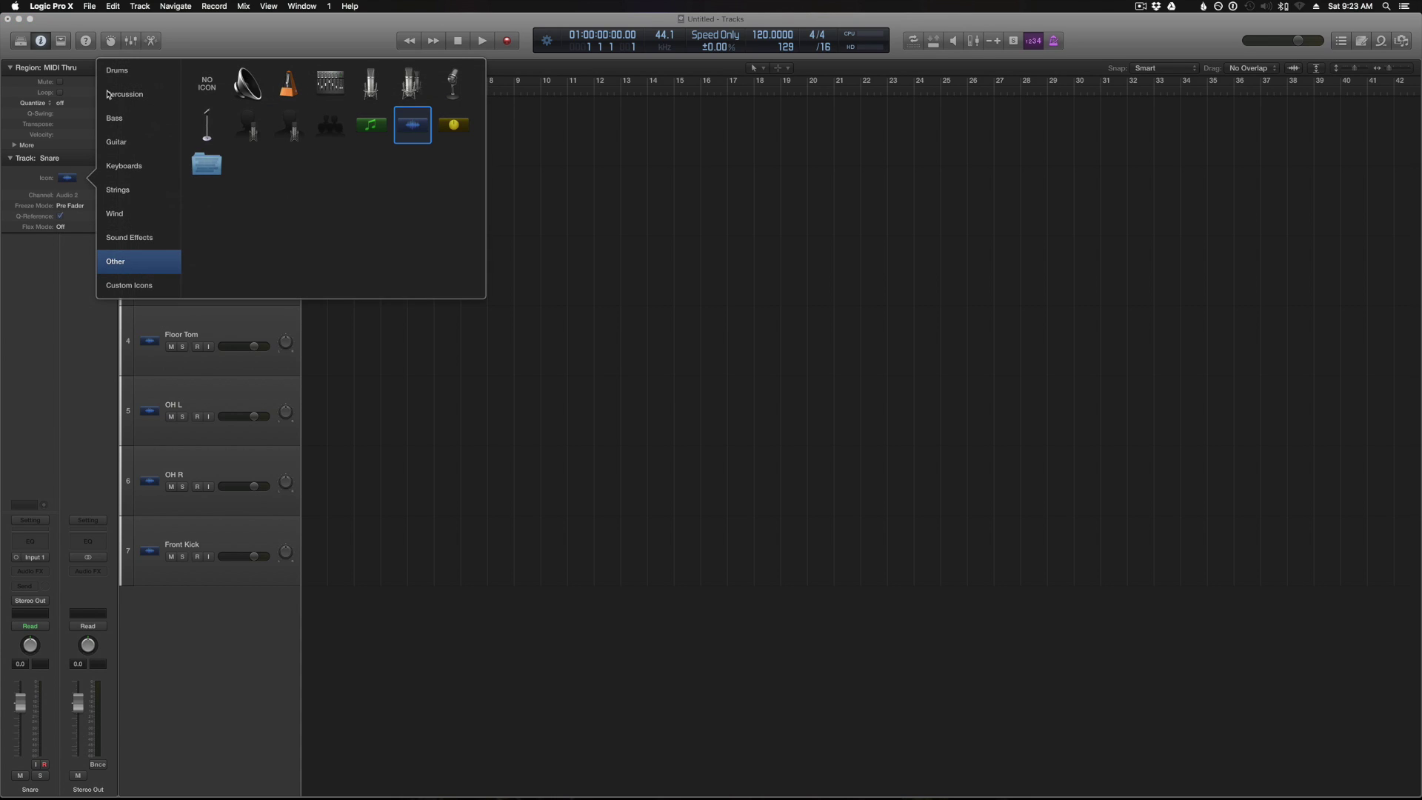
click(128, 67)
click(331, 164)
Step: Give Rack Tom a blue tom icon and Floor Tom a blue floor tom icon
key(Down)
click(68, 181)
click(128, 67)
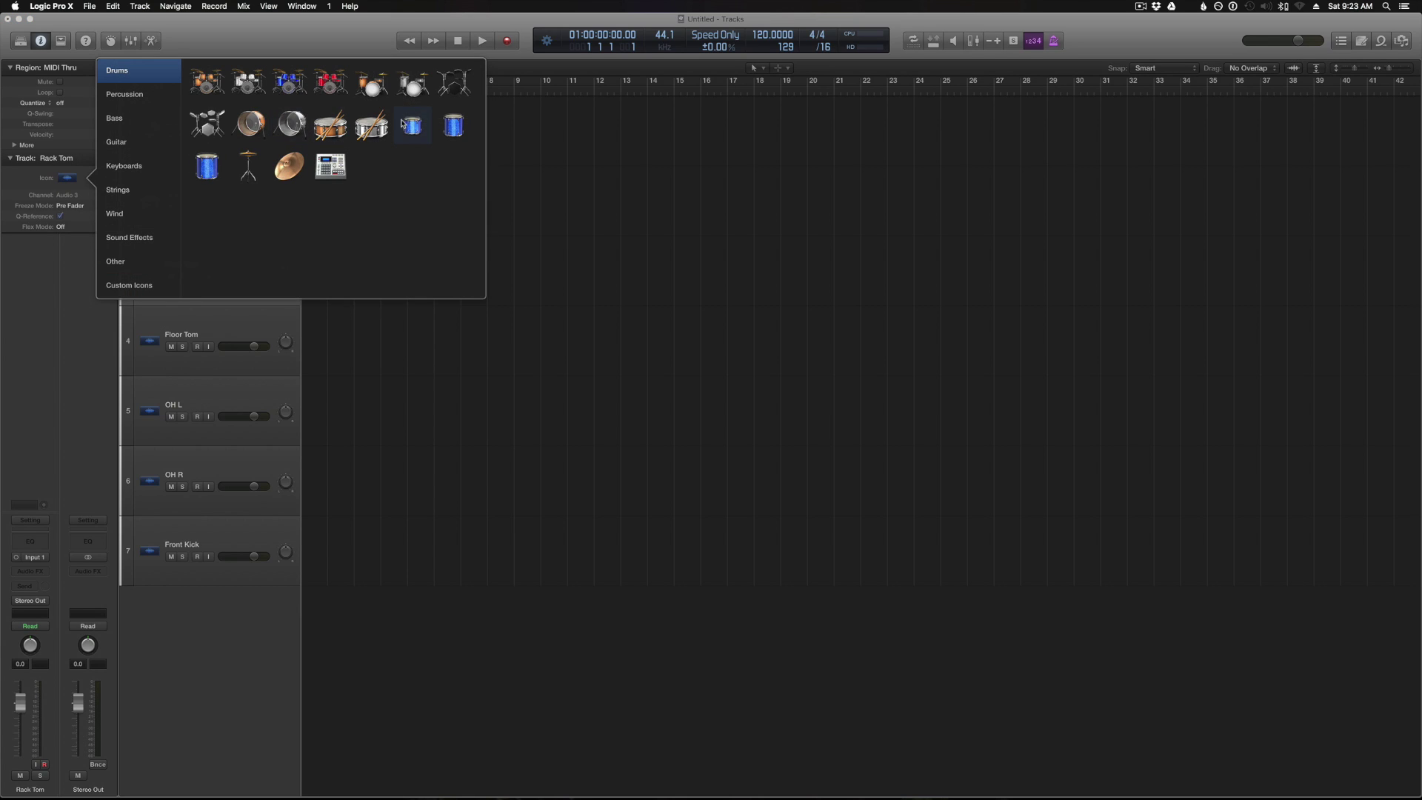
click(412, 126)
click(208, 307)
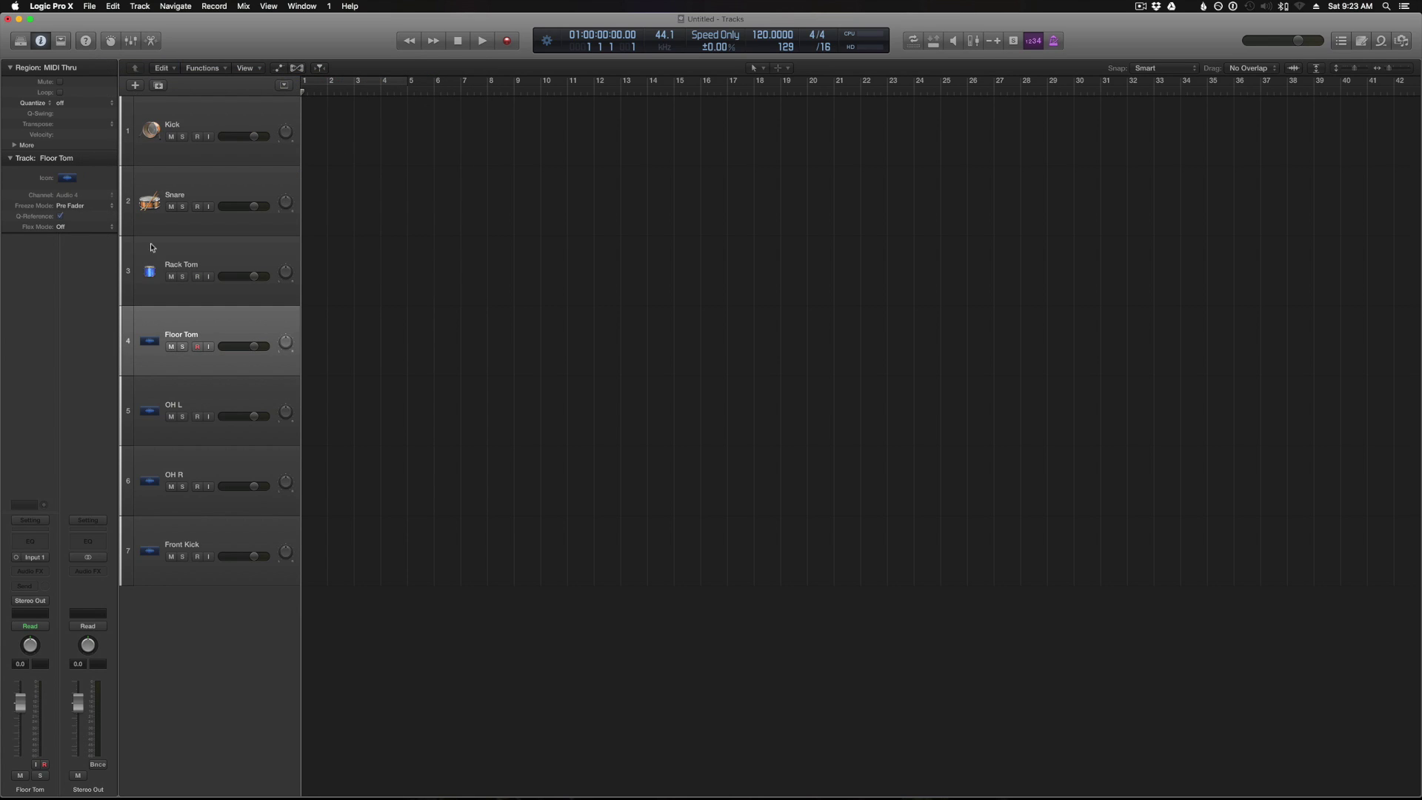
click(67, 178)
click(117, 71)
click(206, 165)
Step: Give OH L and OH R drum kit icons and Front Kick a microphone icon
click(214, 387)
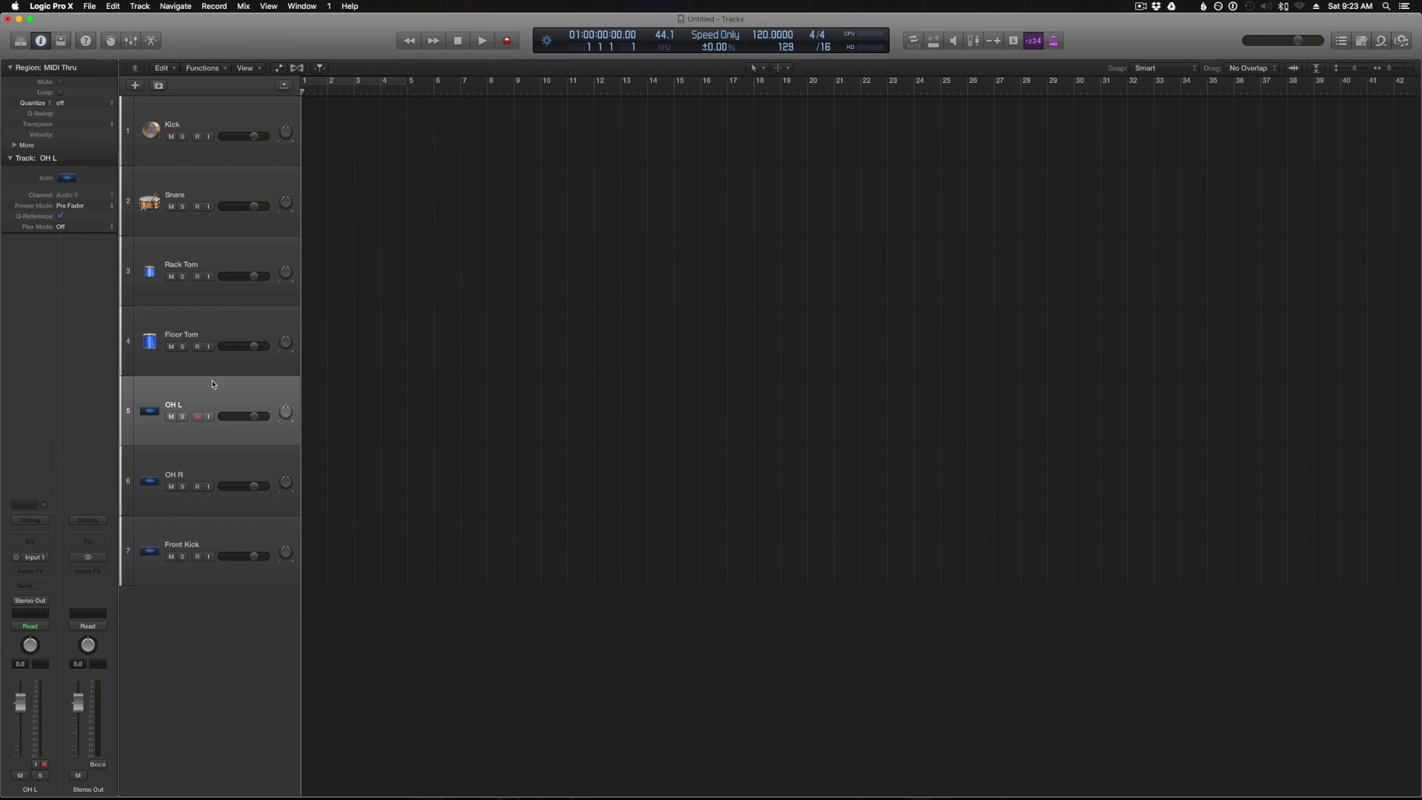
click(67, 179)
click(117, 71)
click(331, 165)
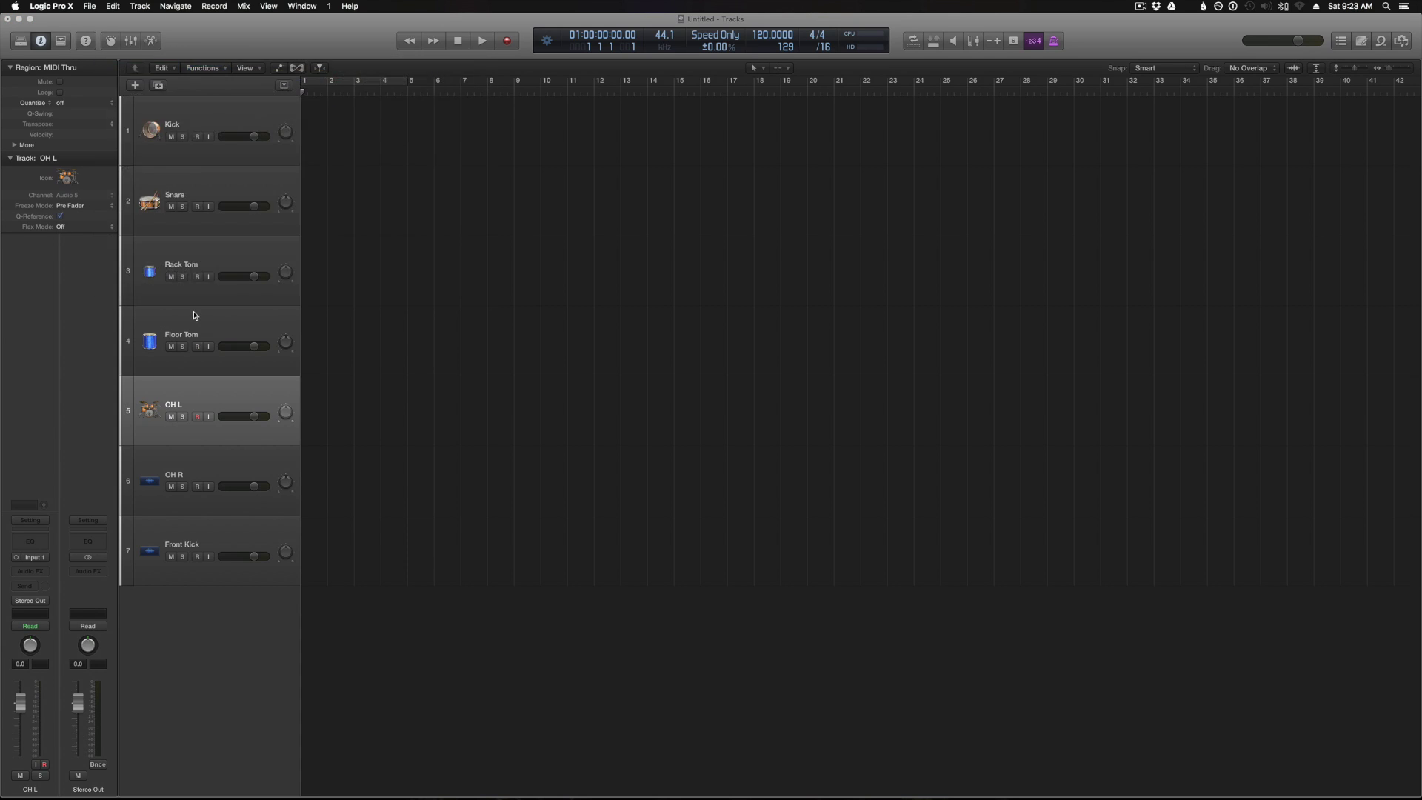
click(188, 463)
click(67, 179)
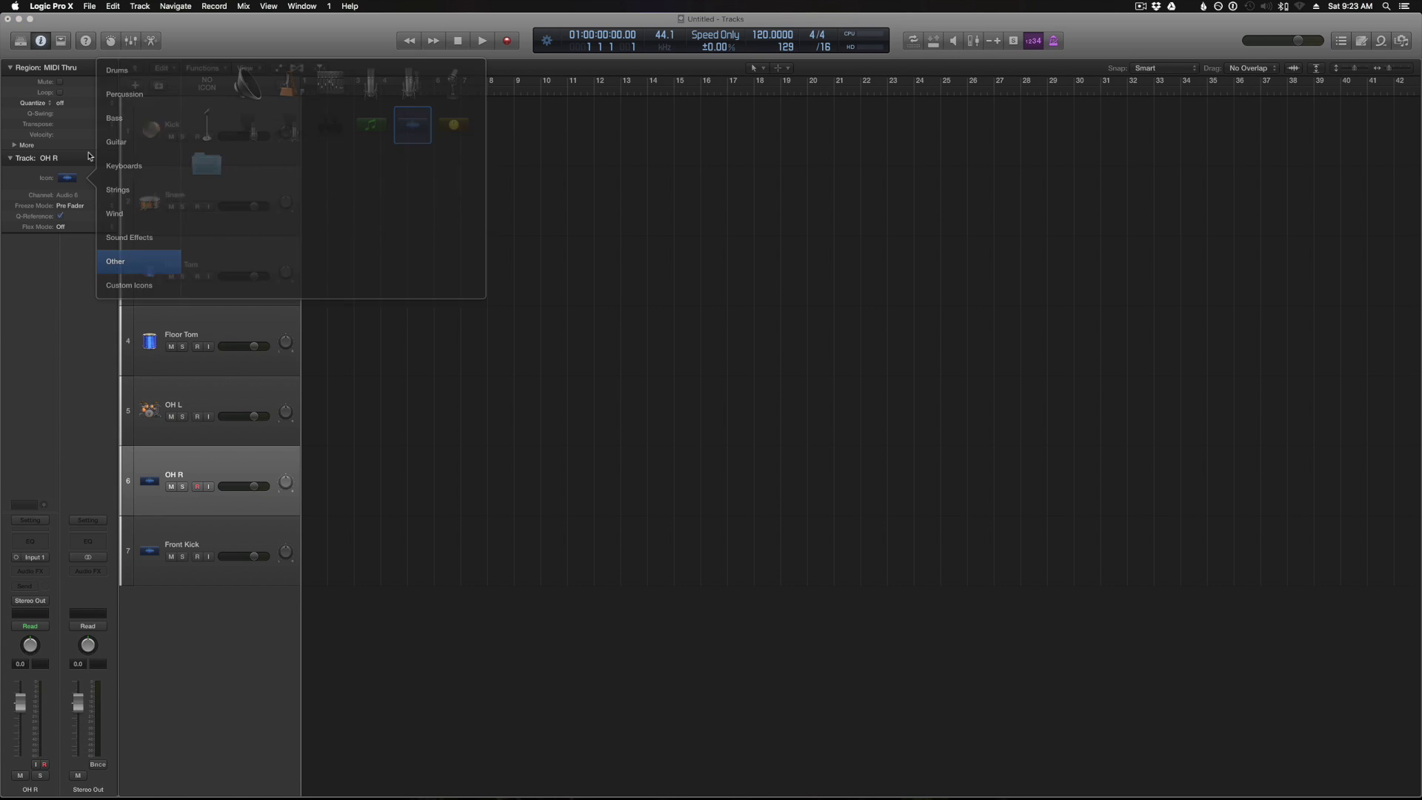
click(137, 70)
click(208, 83)
click(203, 522)
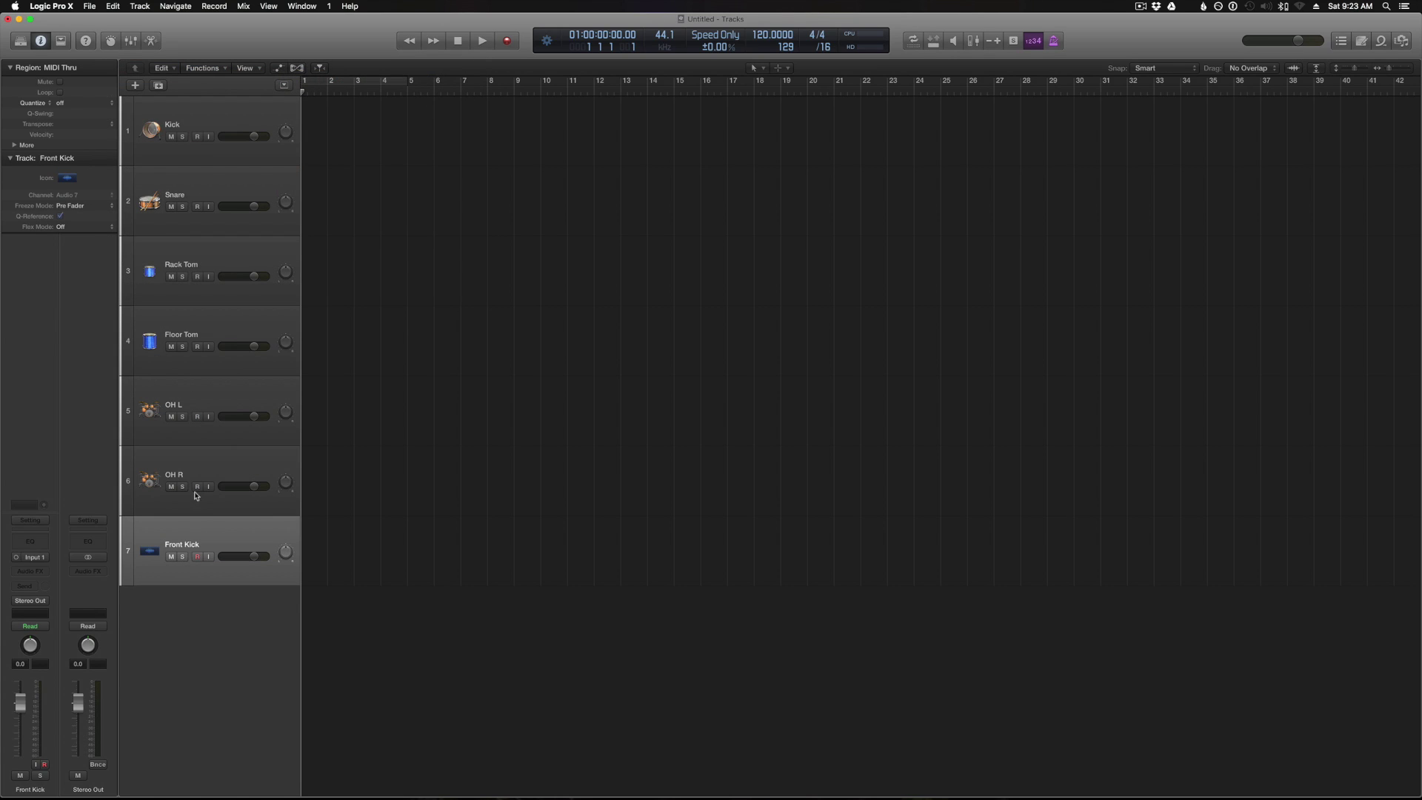
click(68, 179)
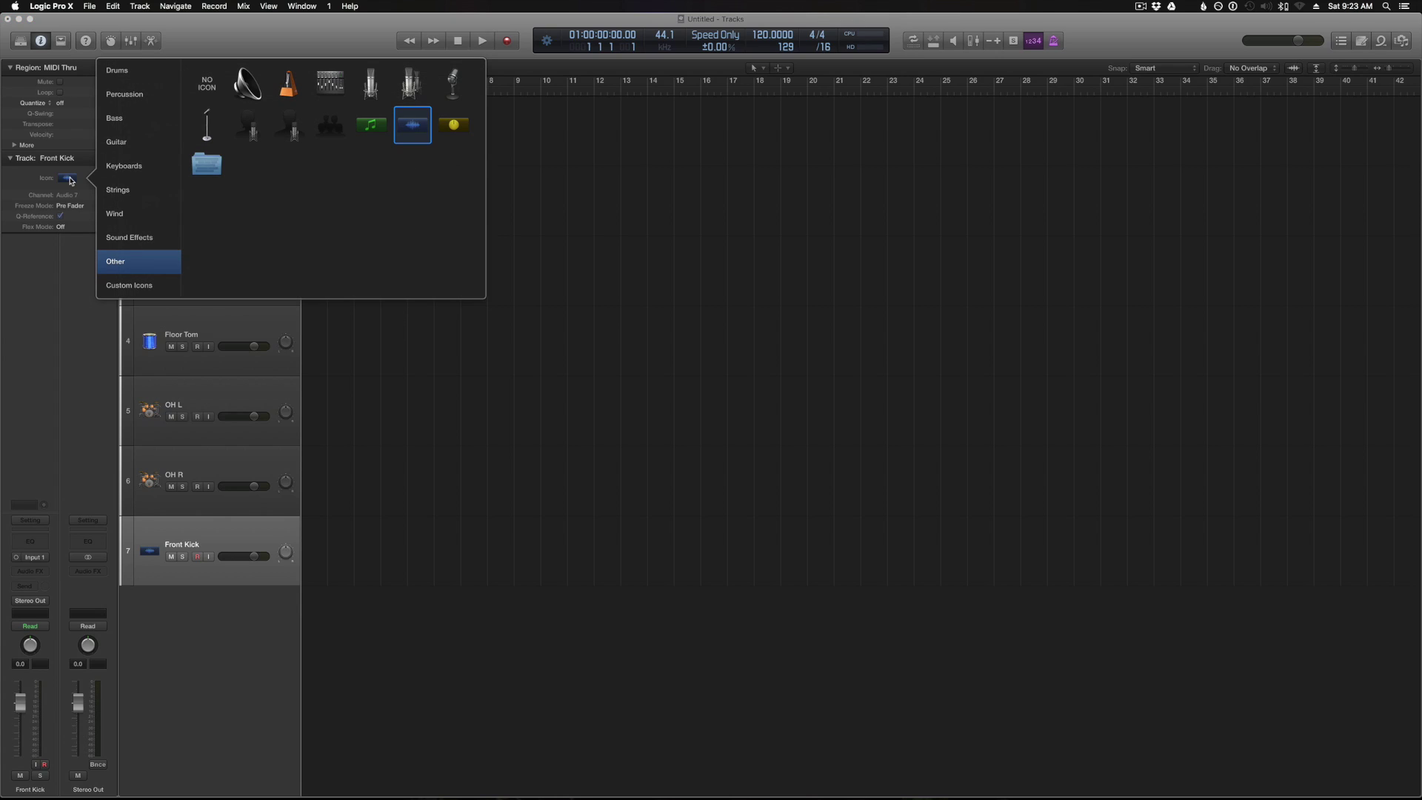
click(372, 84)
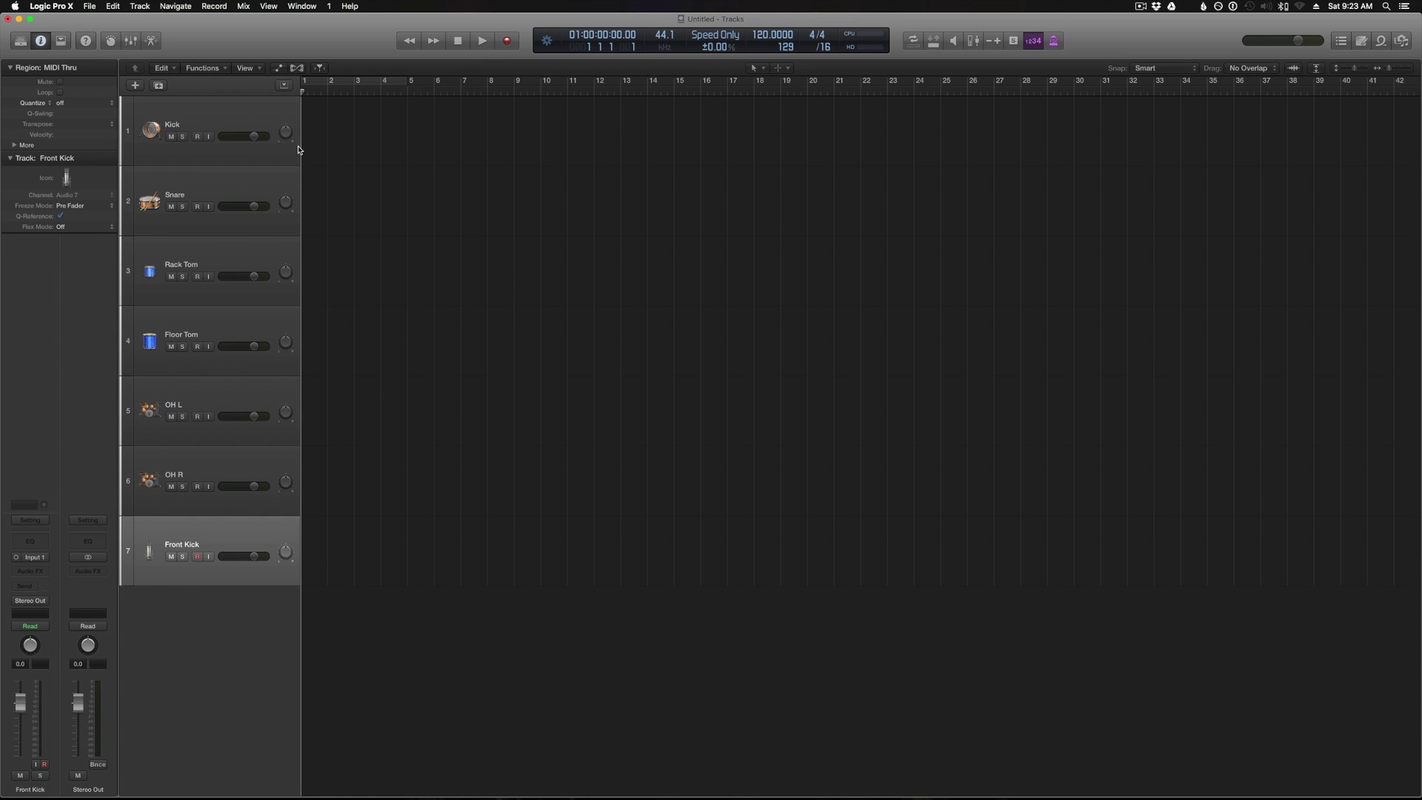
Step: In Track Header Configuration, turn on Color Bars and turn off Control Surface Bars and Input Monitoring
drag(301, 146, 328, 145)
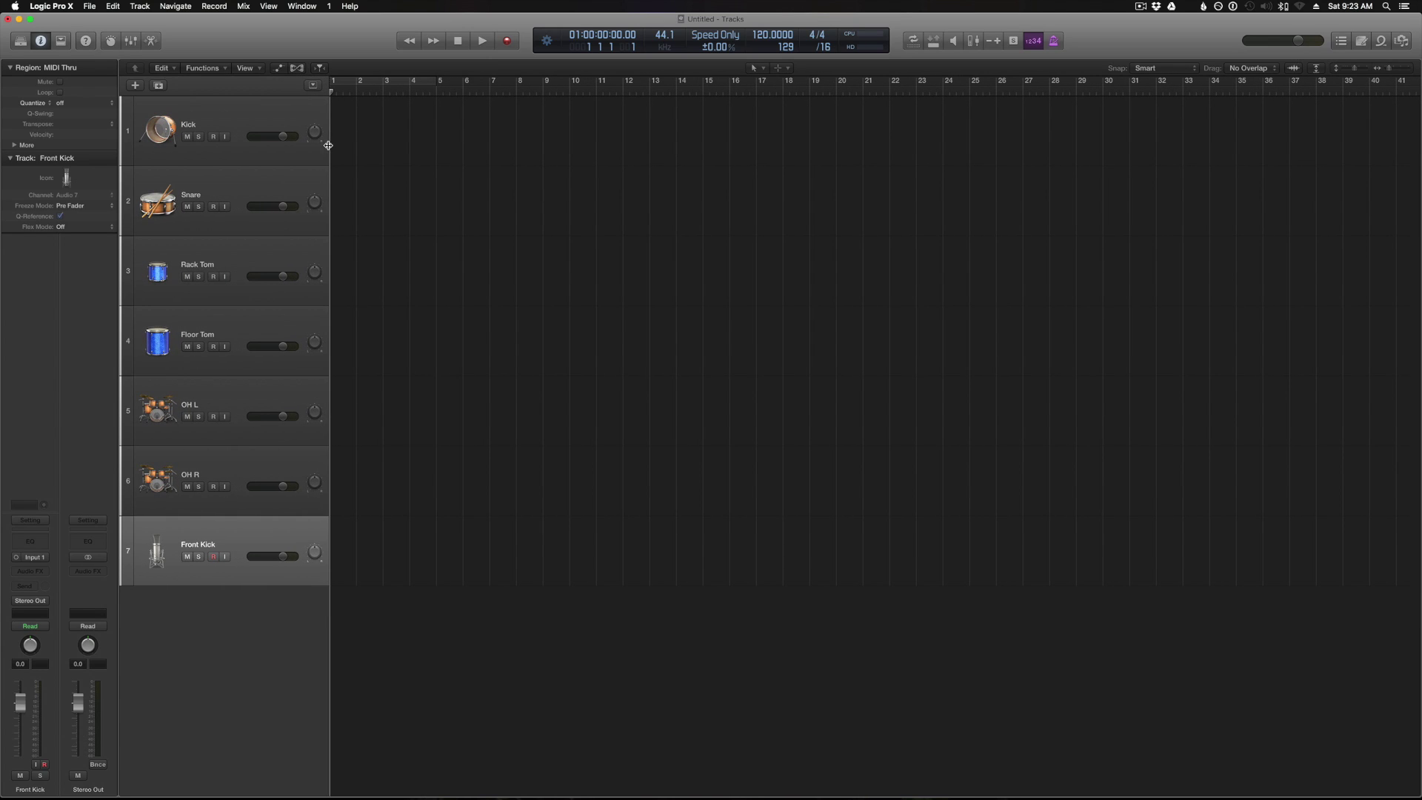
right_click(203, 154)
click(248, 338)
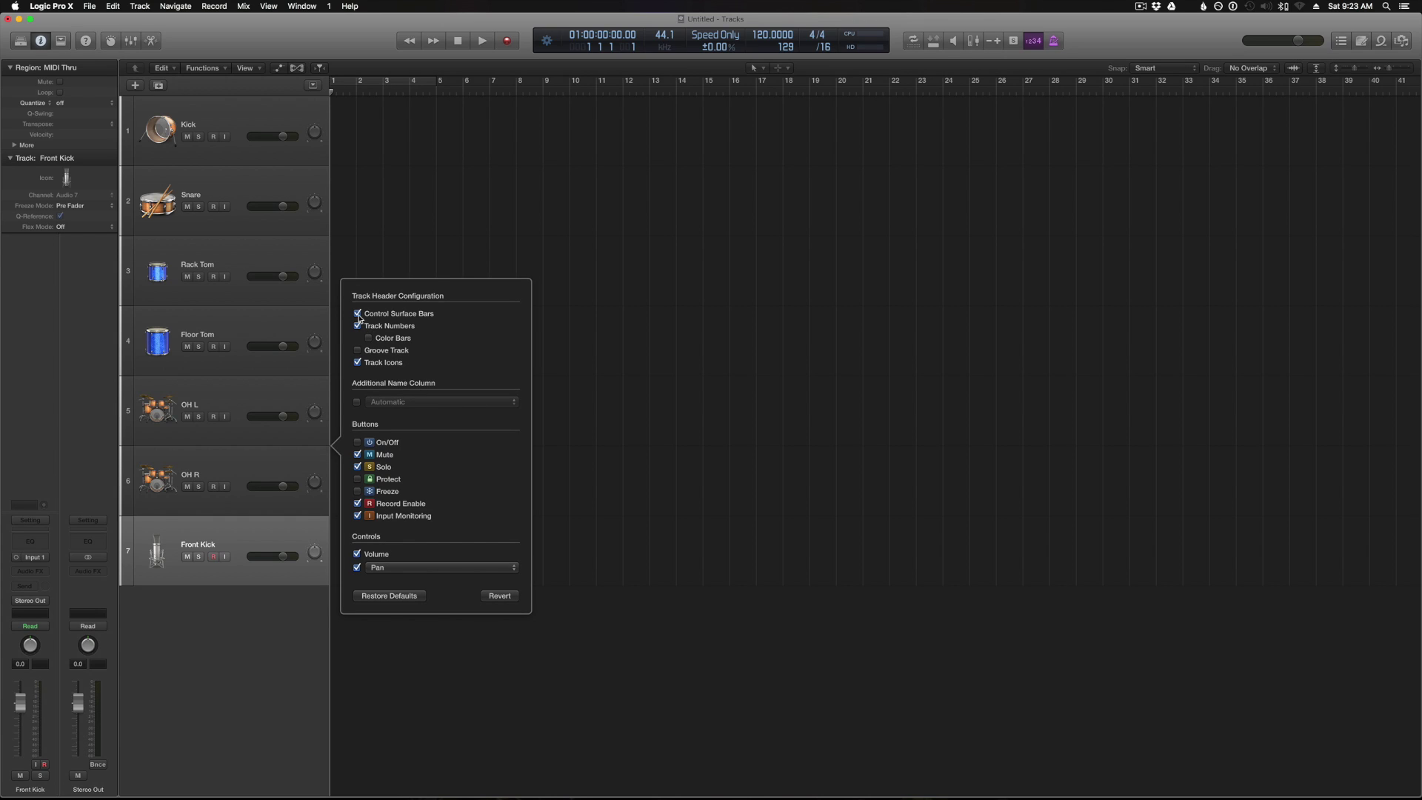
click(357, 314)
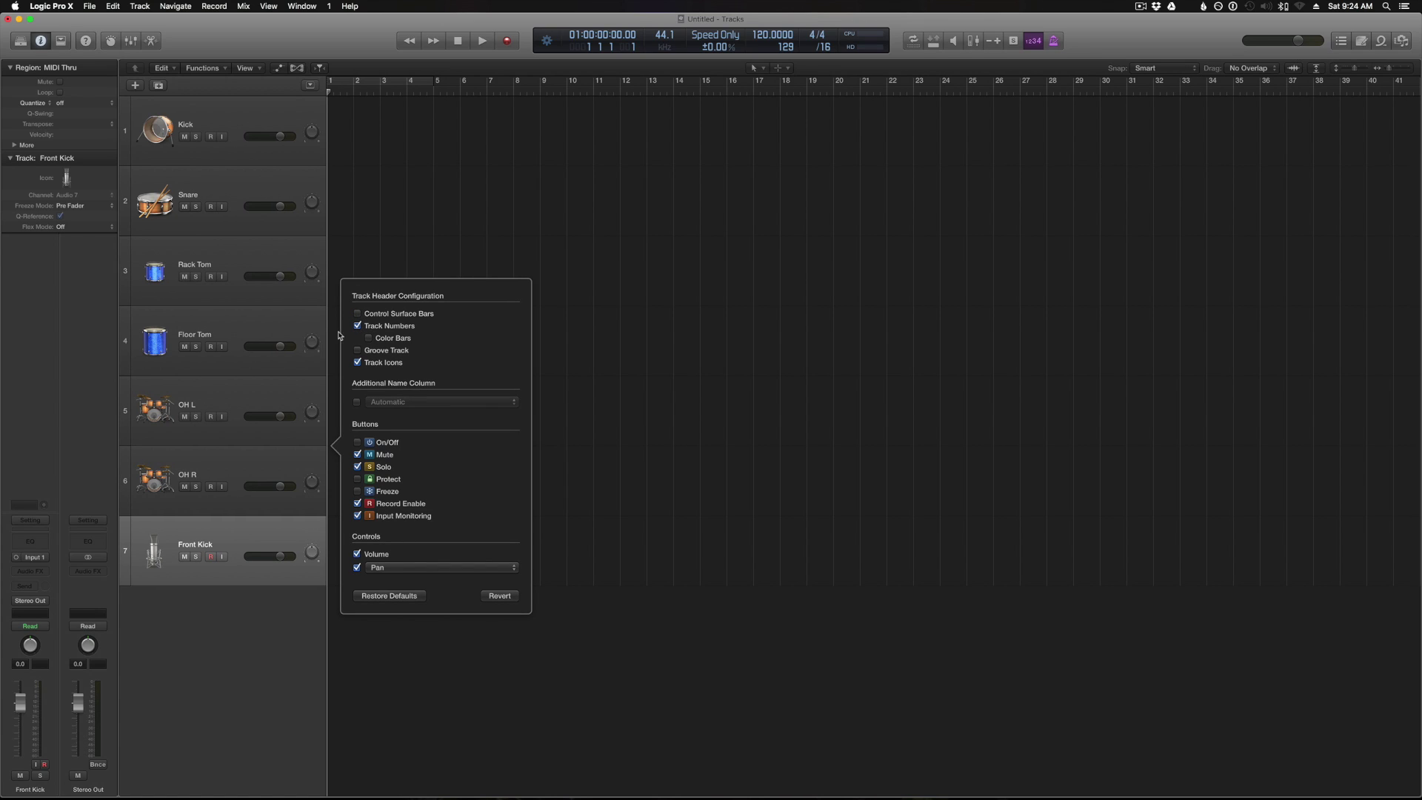
click(370, 339)
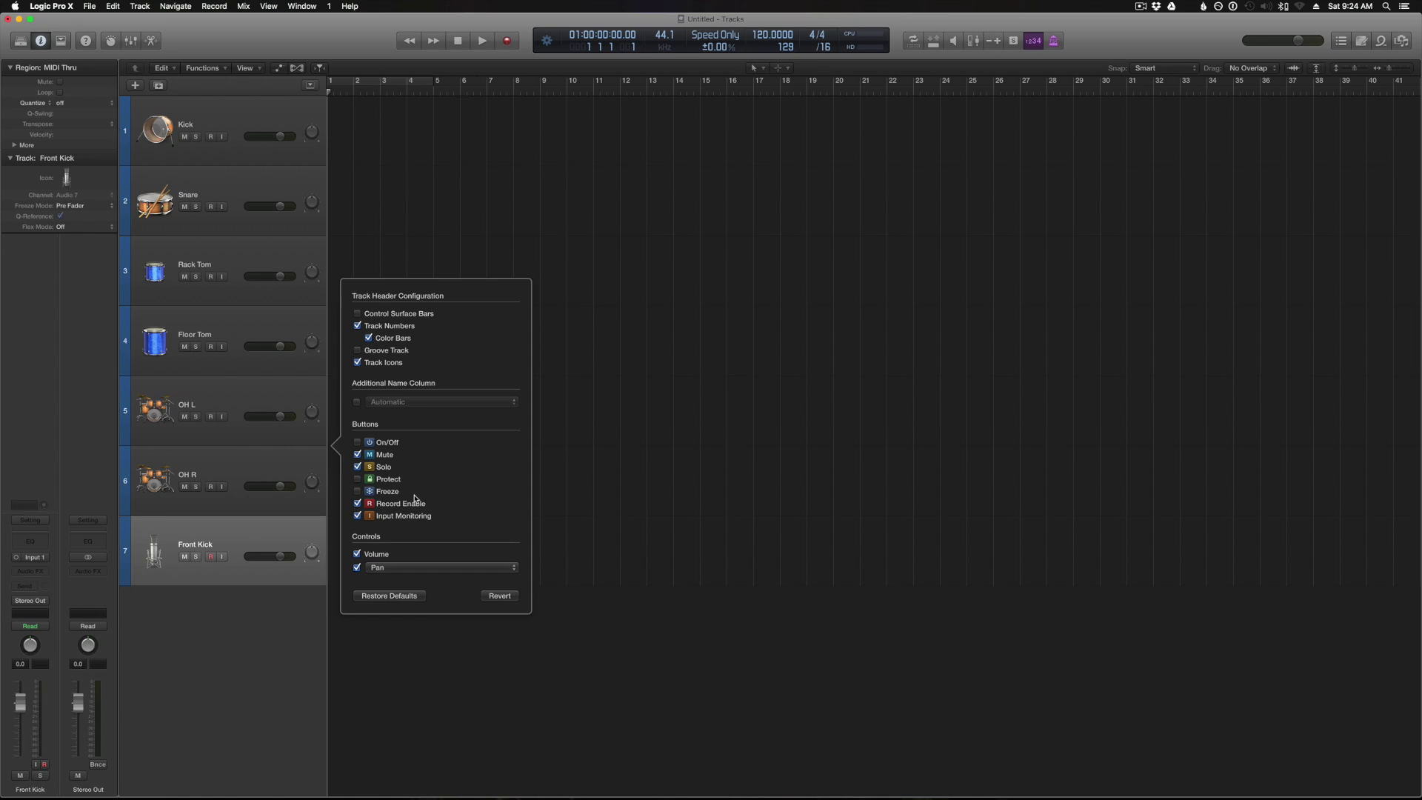
click(357, 517)
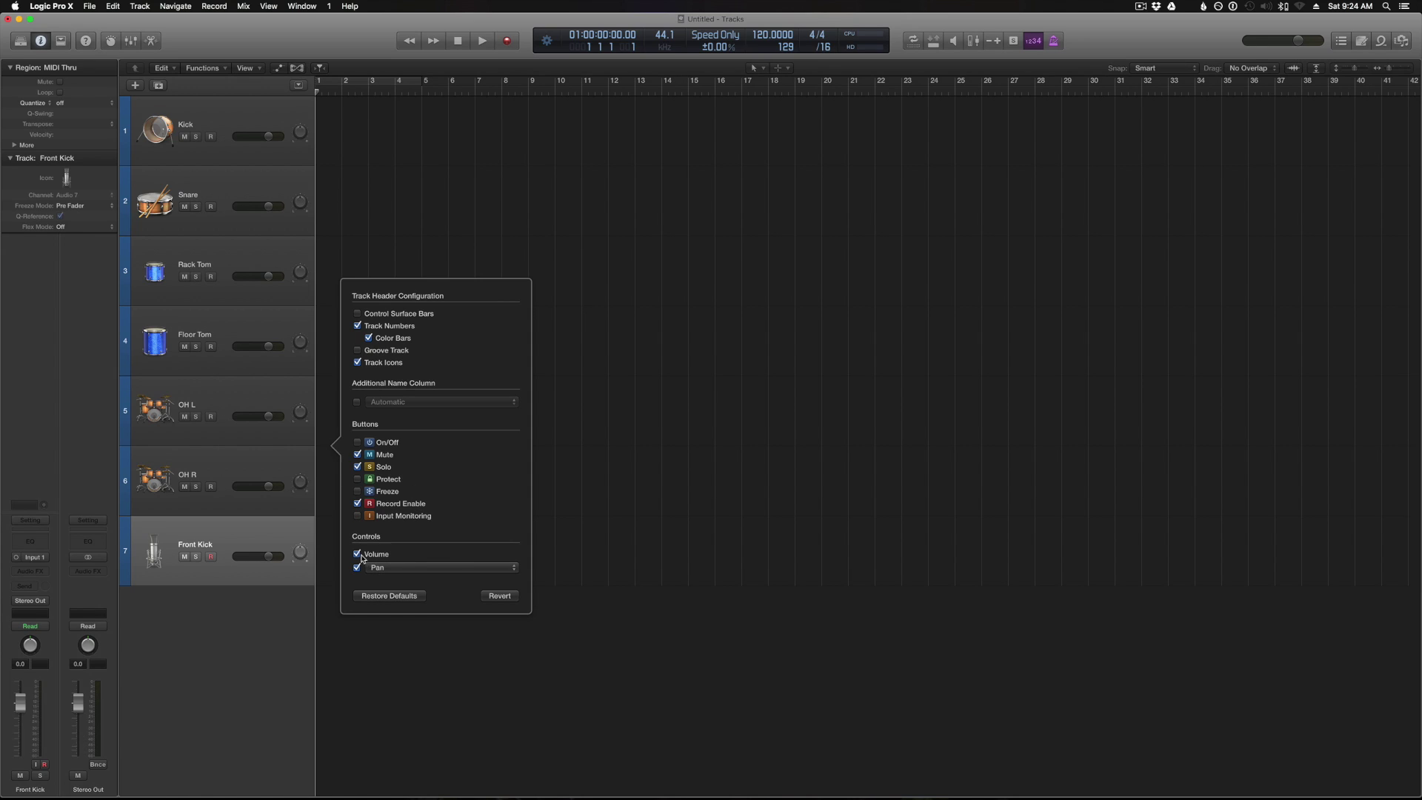
click(403, 174)
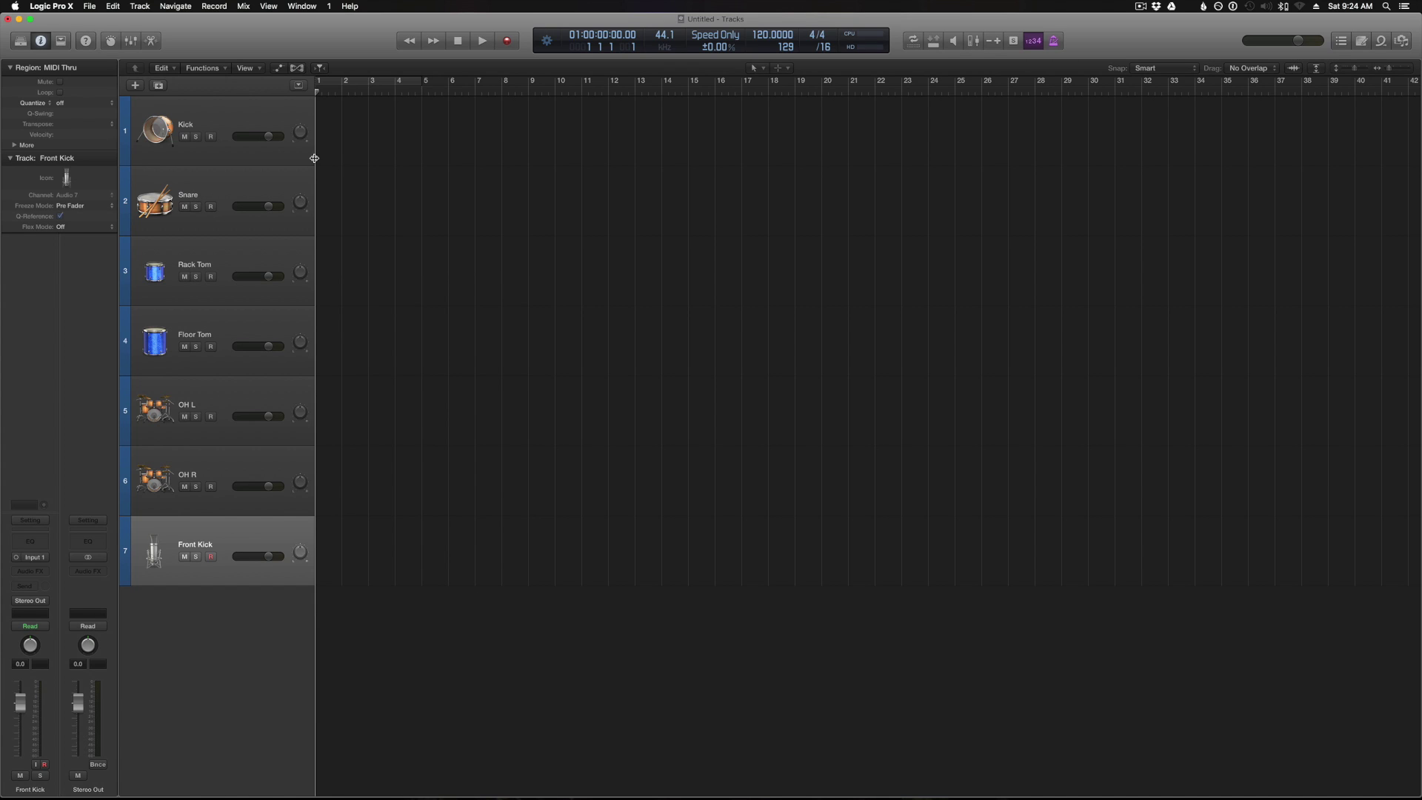
mouse_move(314, 158)
mouse_down()
mouse_move(330, 157)
mouse_move(308, 159)
mouse_up()
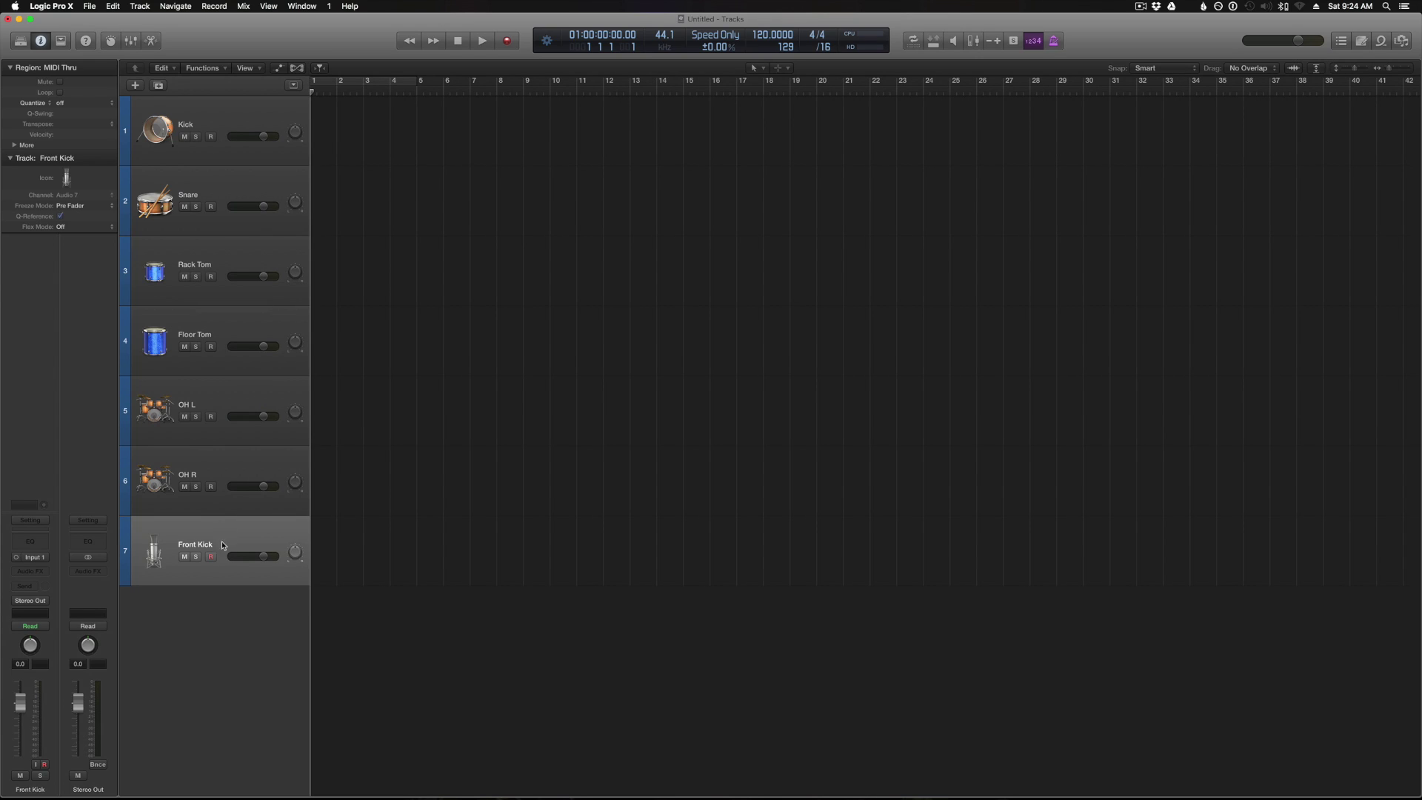
Step: Select all seven tracks, colour them dark red with Option-C, and show the Mixer
shift+click(233, 112)
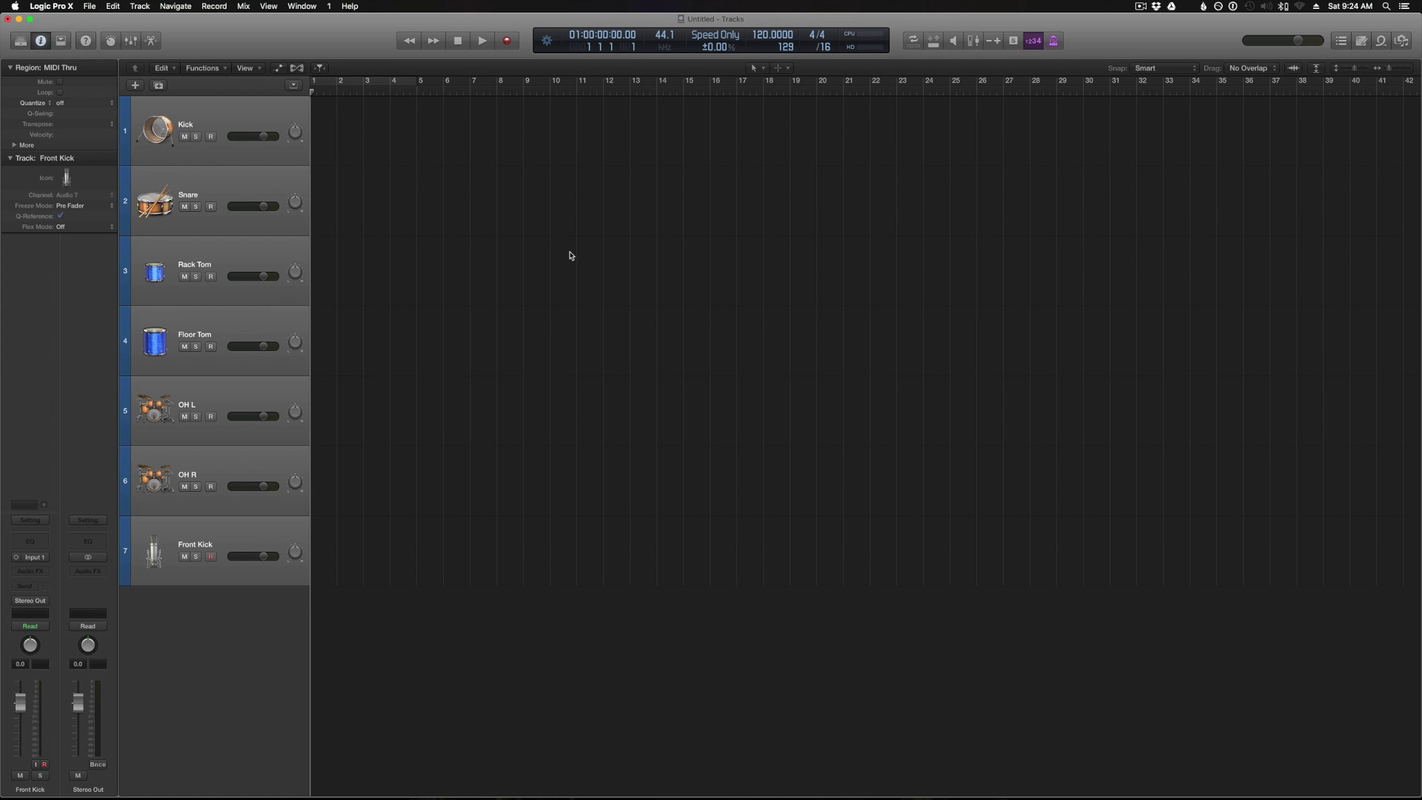
key(alt+c)
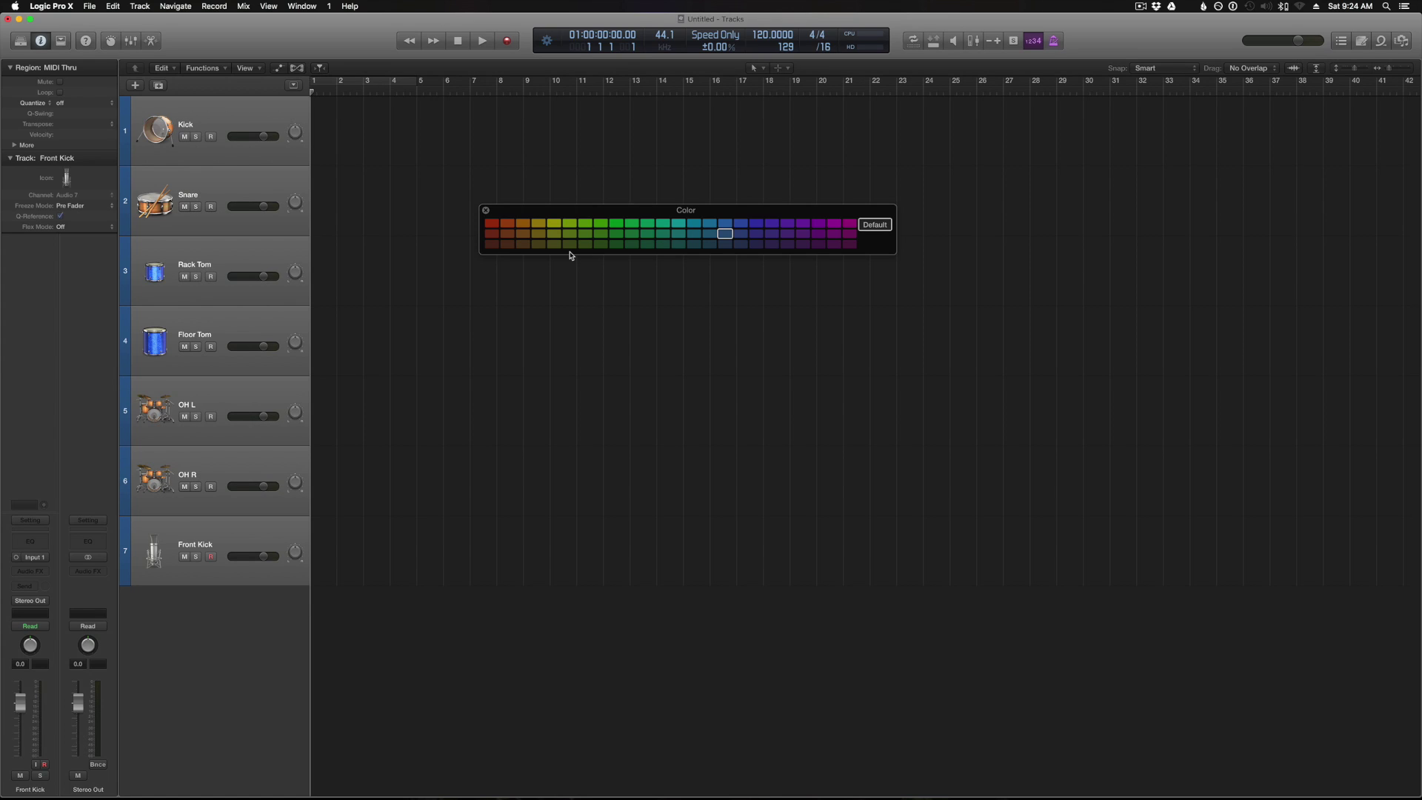
click(491, 244)
click(630, 235)
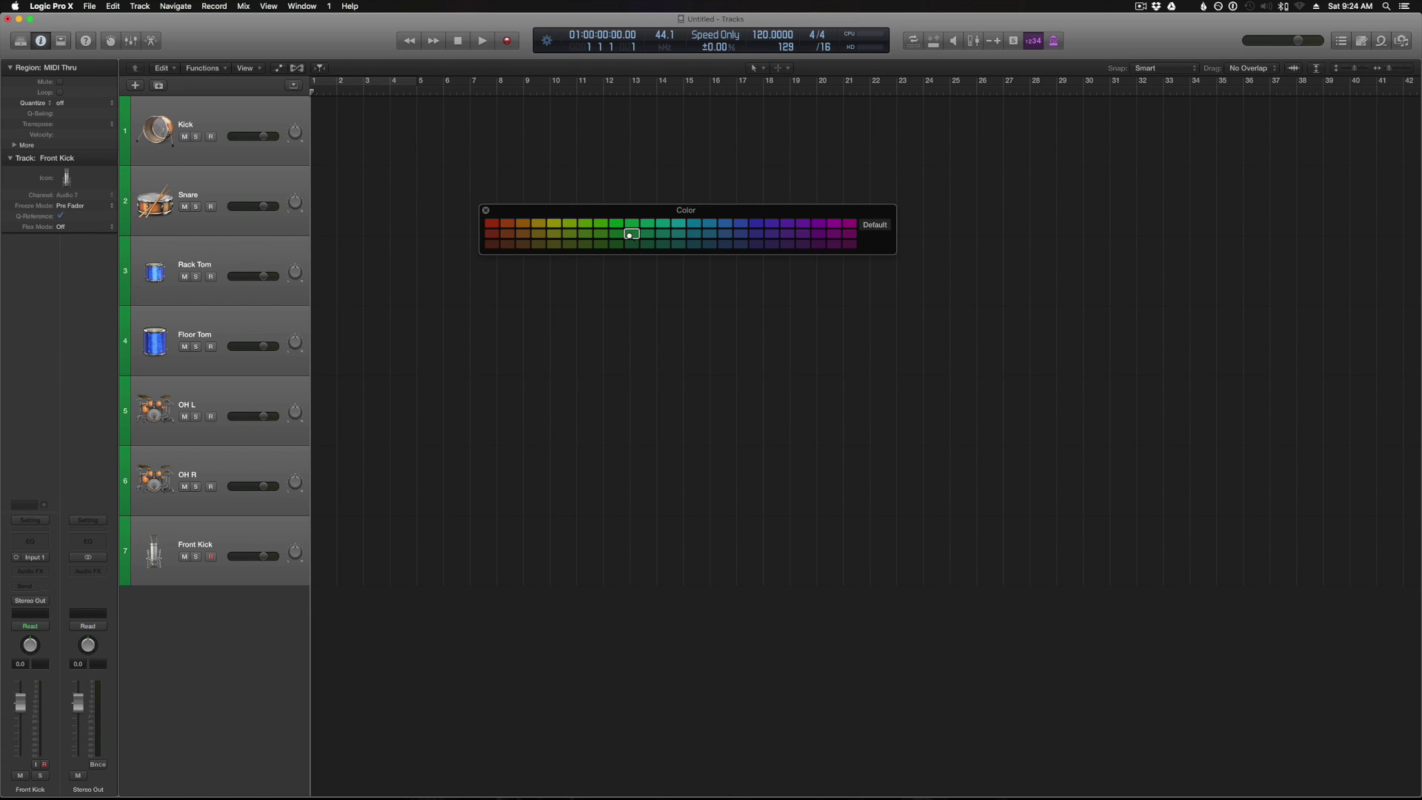
click(690, 234)
click(754, 234)
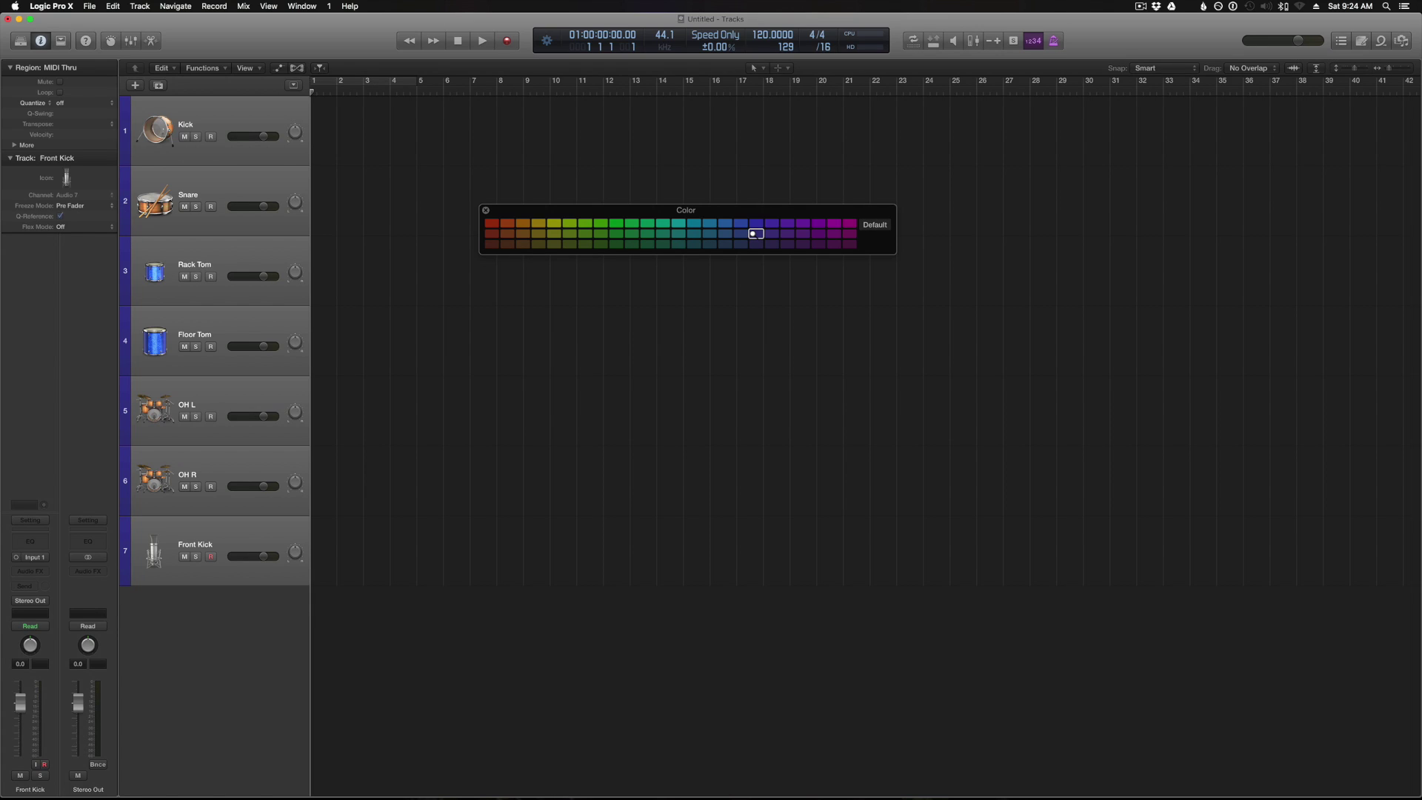
click(491, 244)
click(486, 211)
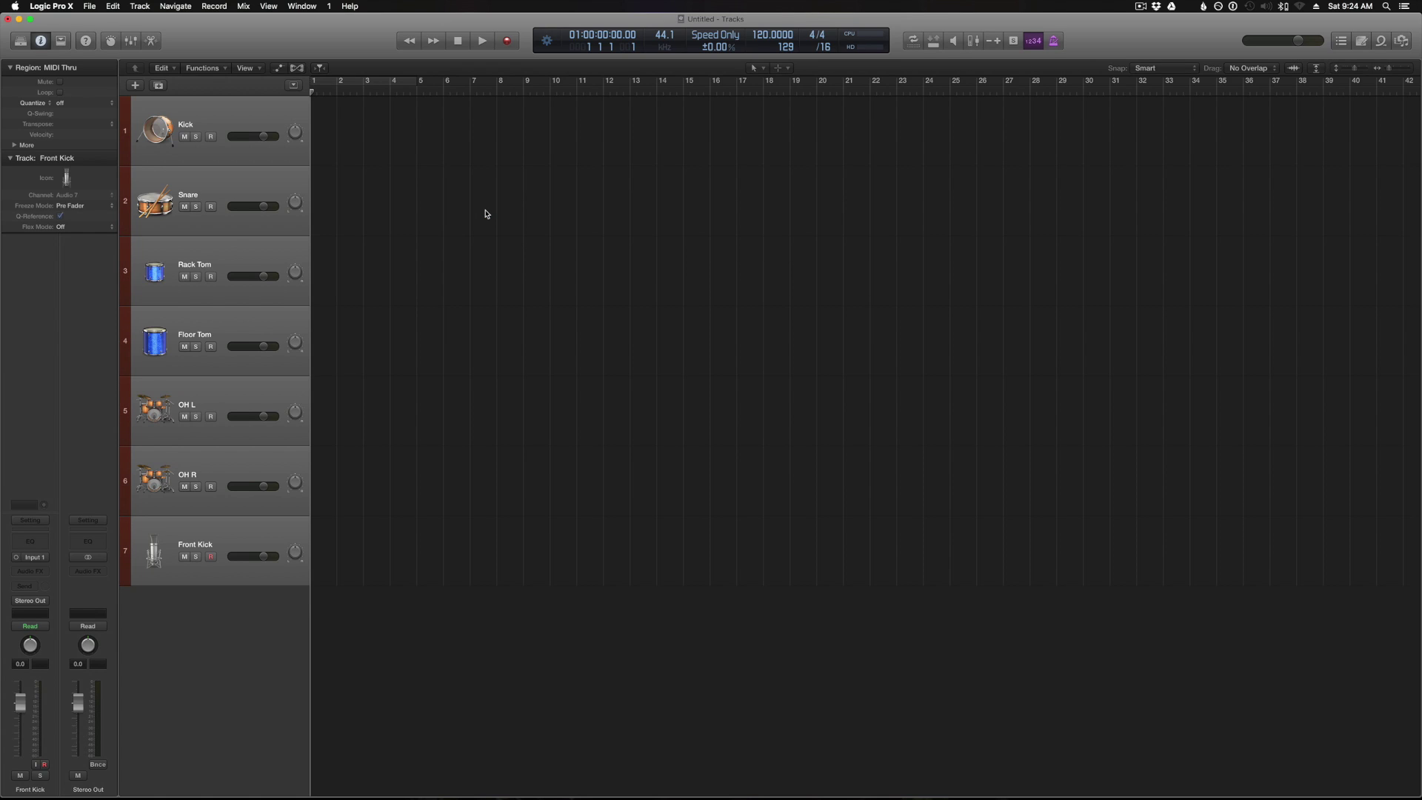
key(x)
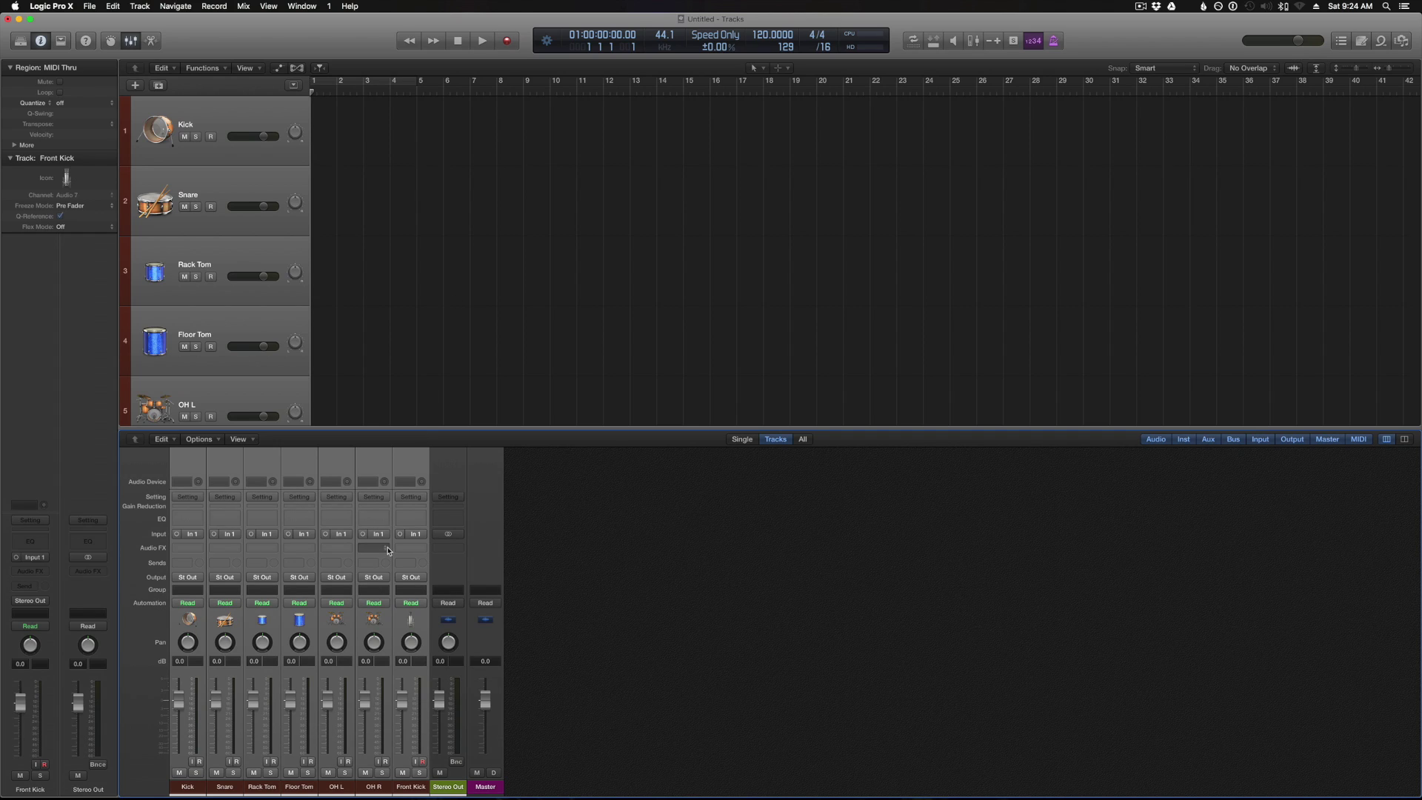
Step: Hide Audio Device Controls, Setting Menu, MIDI Effects, Automation and Control Surface Bars from channel strips
click(249, 440)
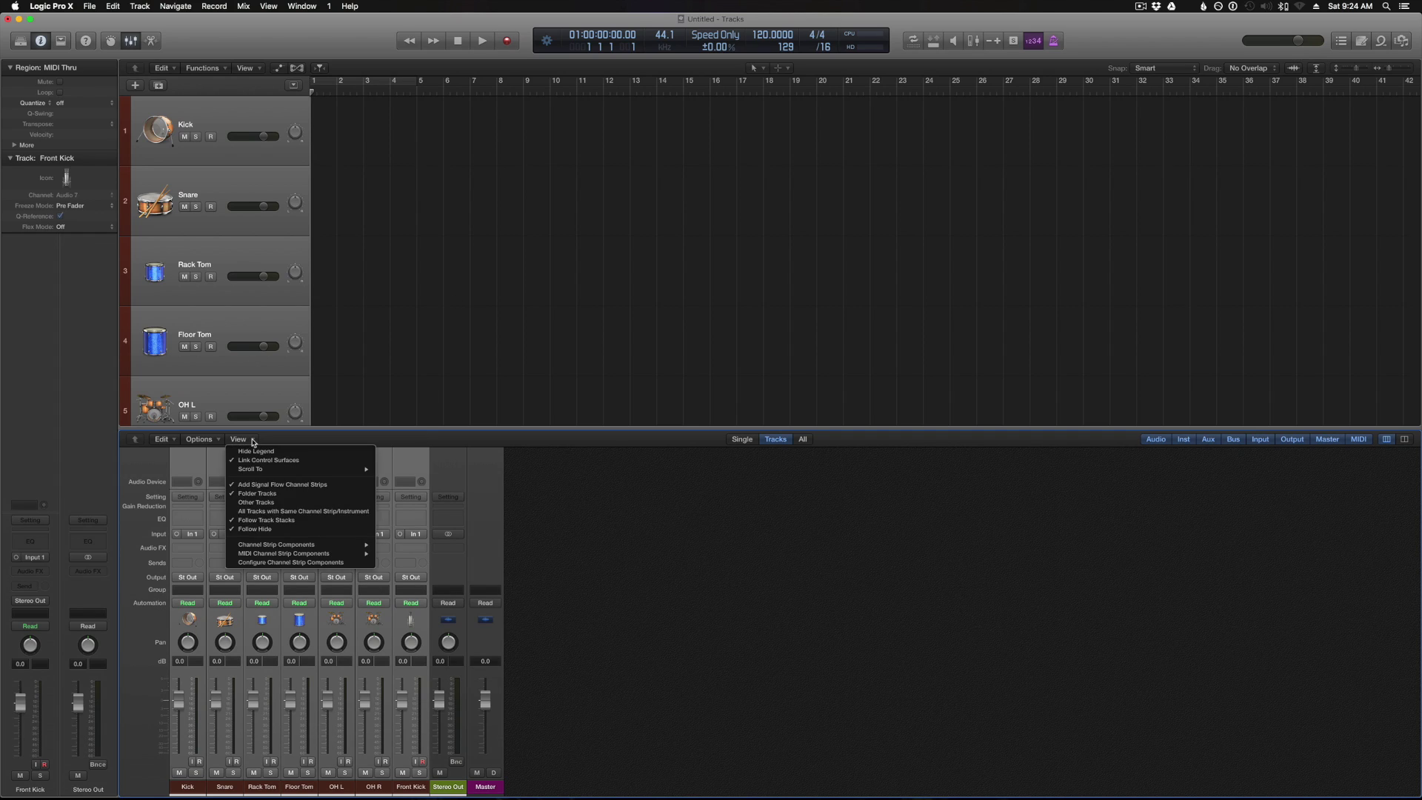
click(288, 562)
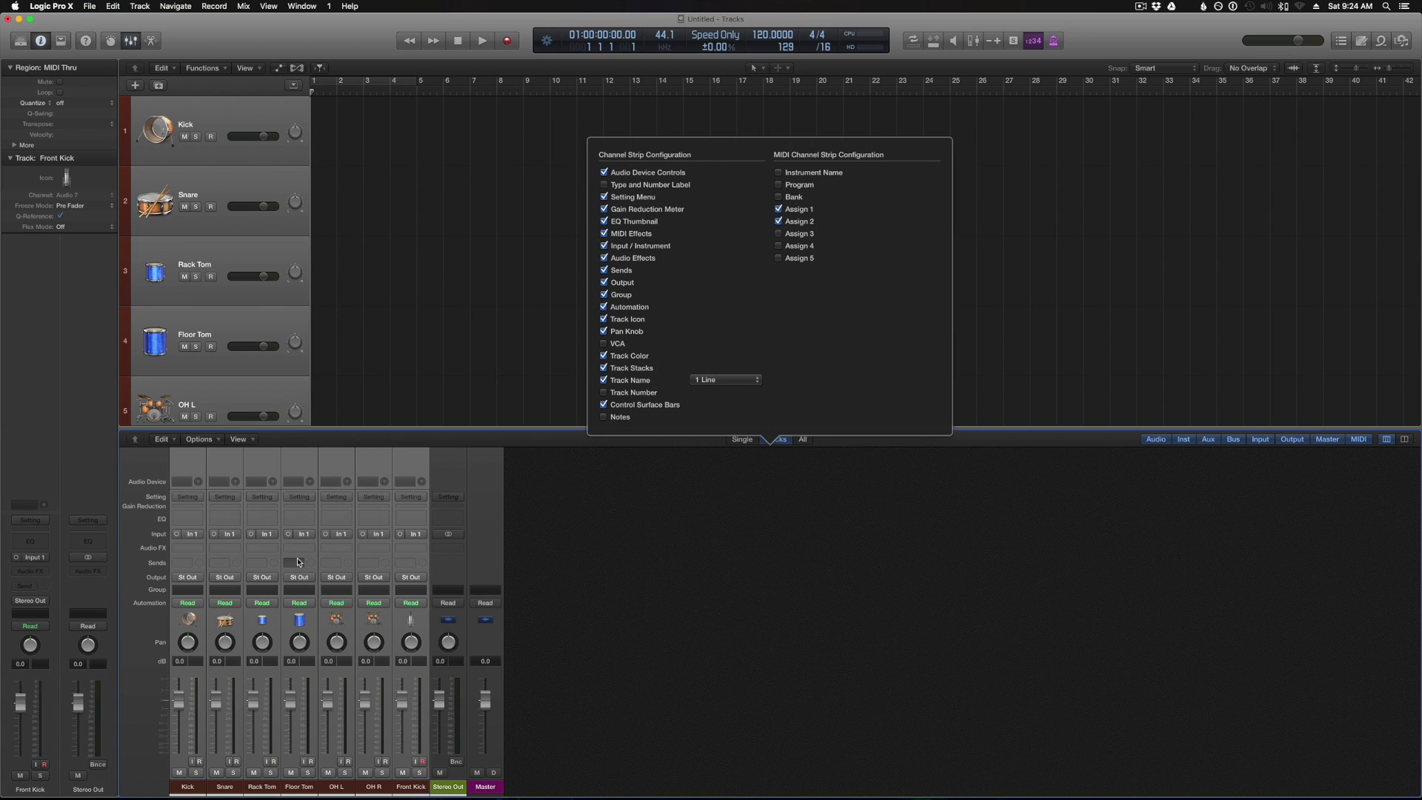
click(604, 172)
click(604, 197)
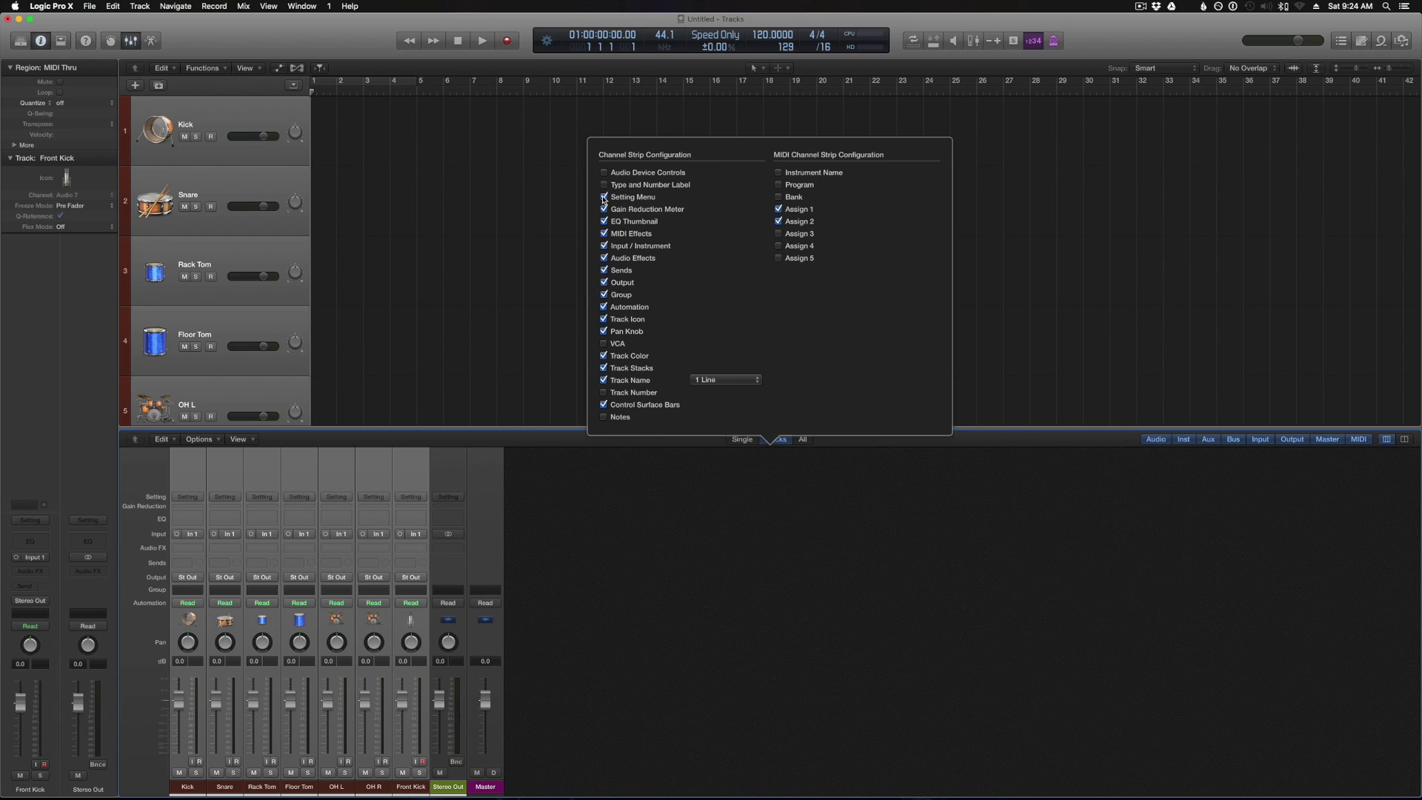
click(604, 233)
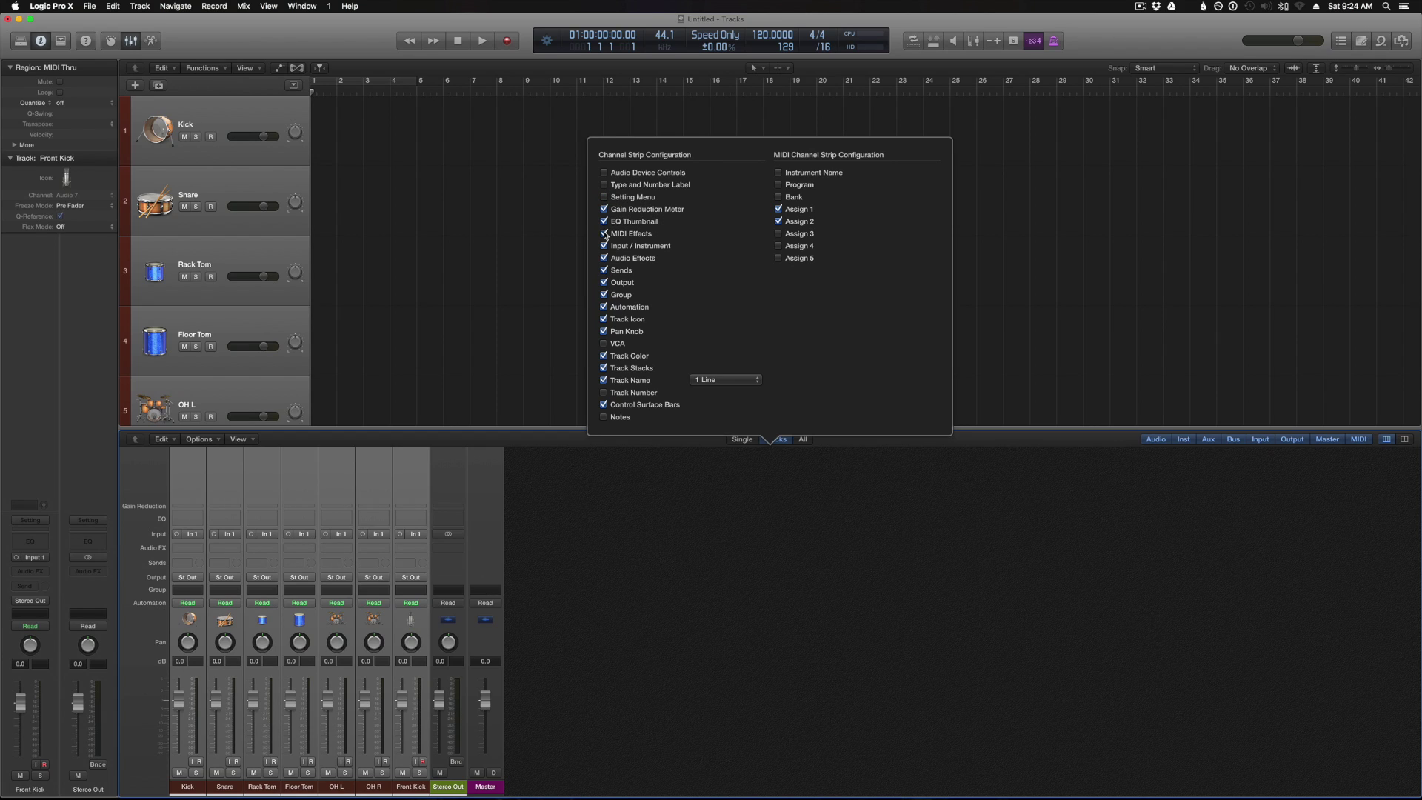
click(603, 306)
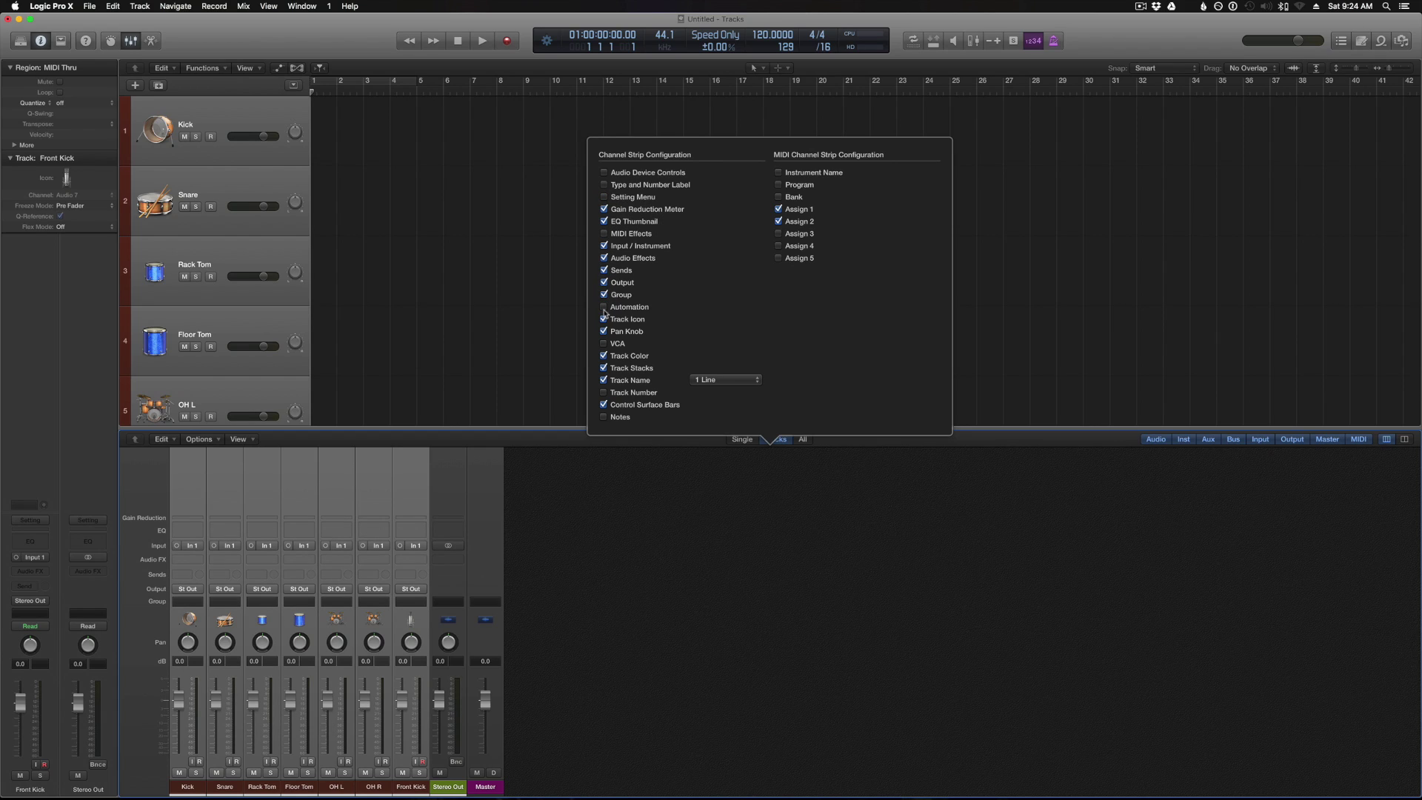
click(603, 406)
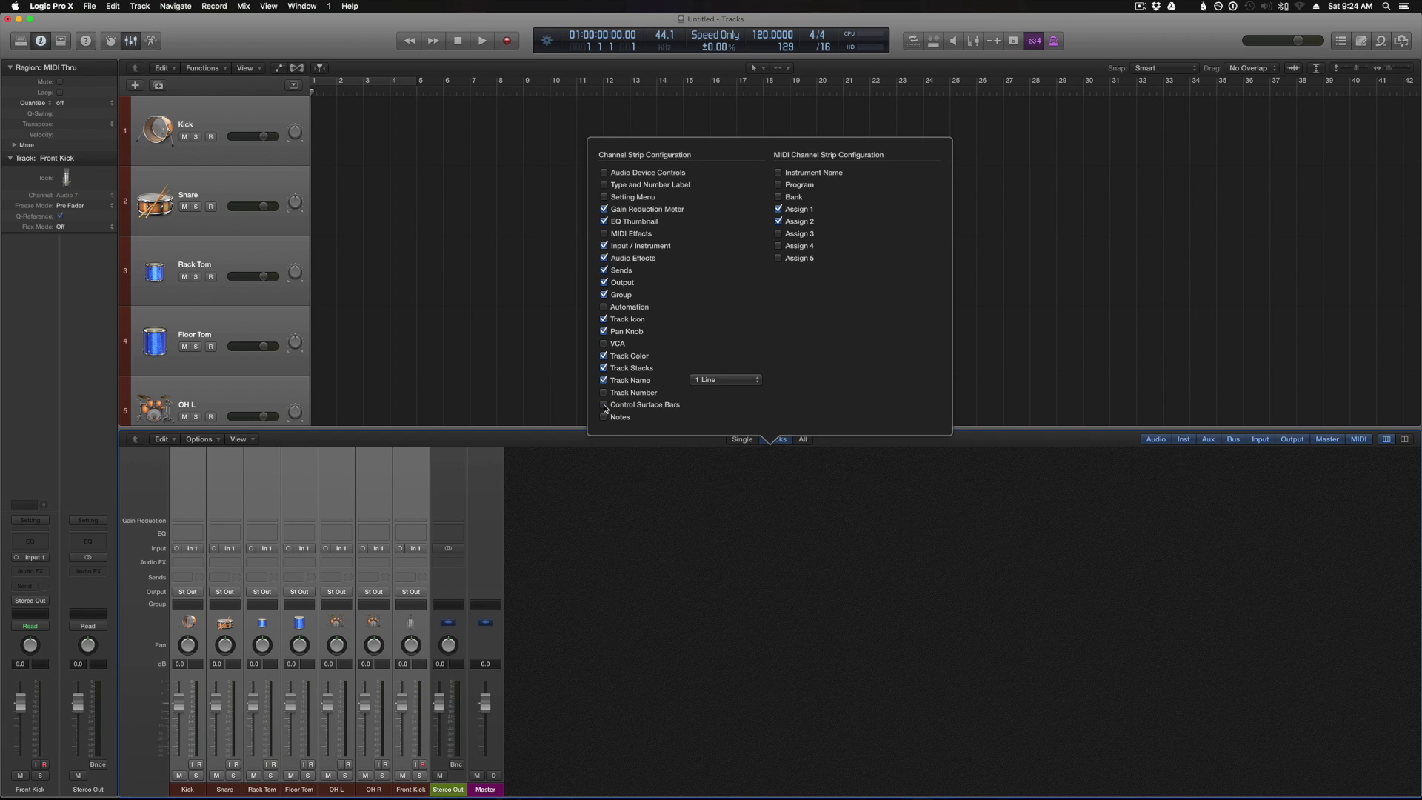
Step: Enlarge the tracks area above the mixer and switch to wide channel strips
click(544, 378)
drag(662, 427, 662, 496)
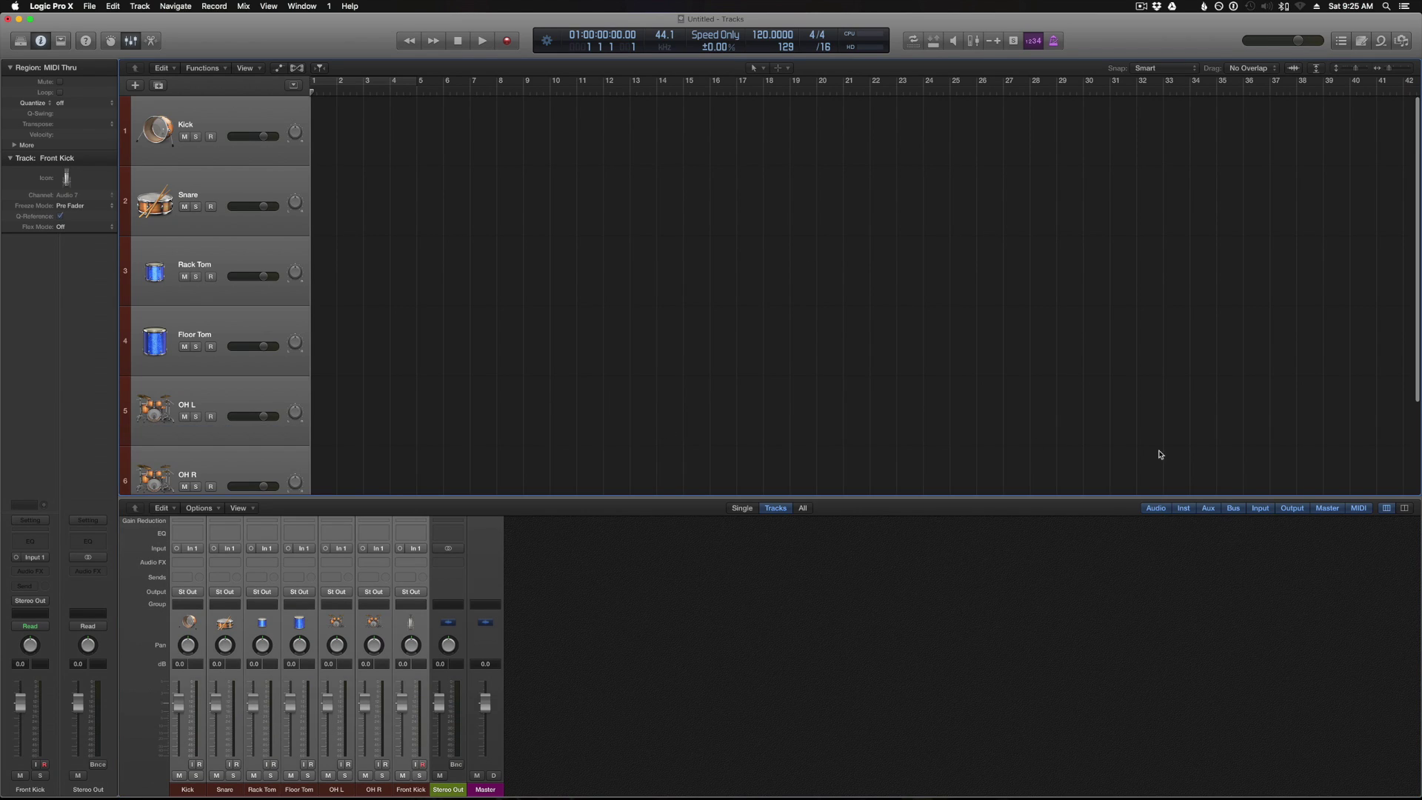
click(1405, 507)
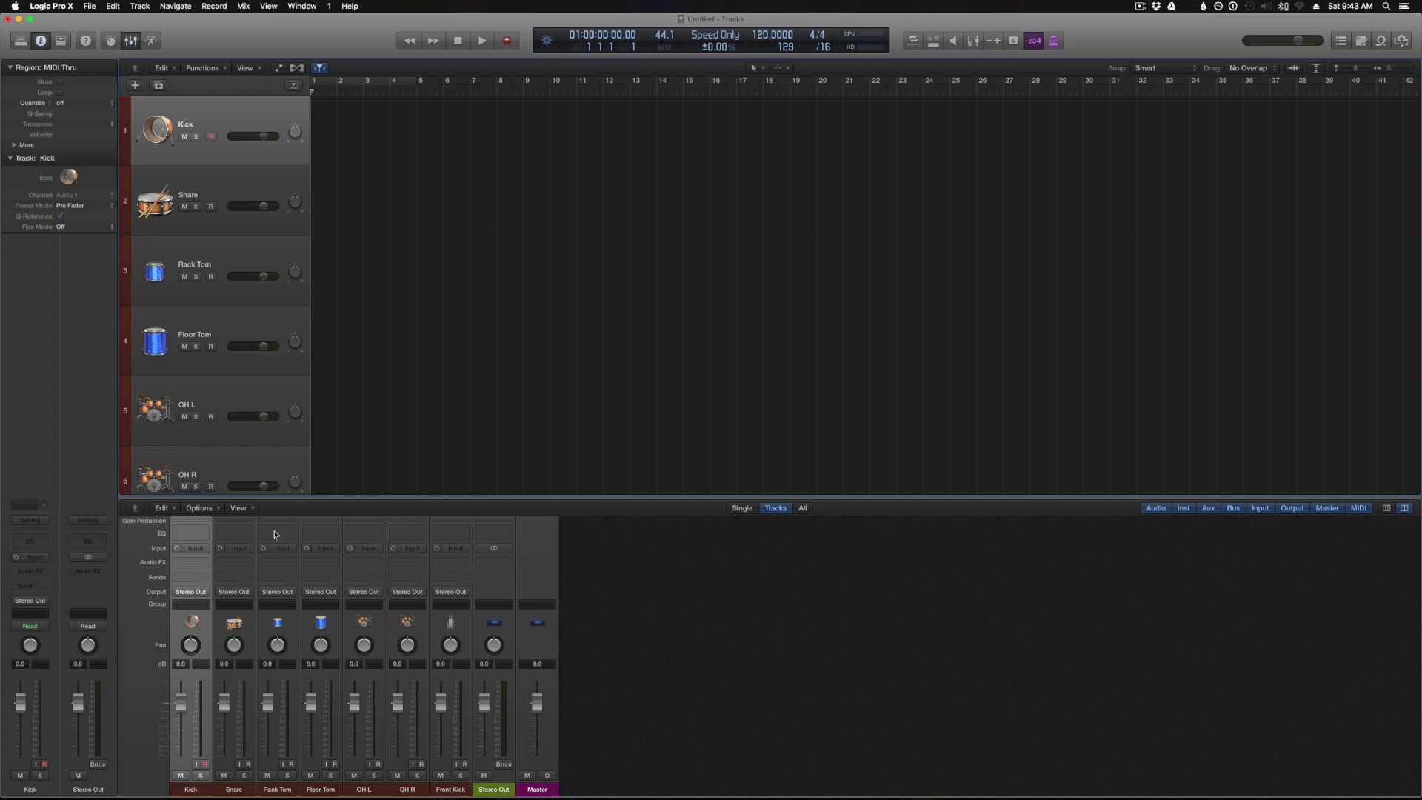
Step: Check the Kick channel's Input choices without changing them, then open the Mix menu
click(191, 546)
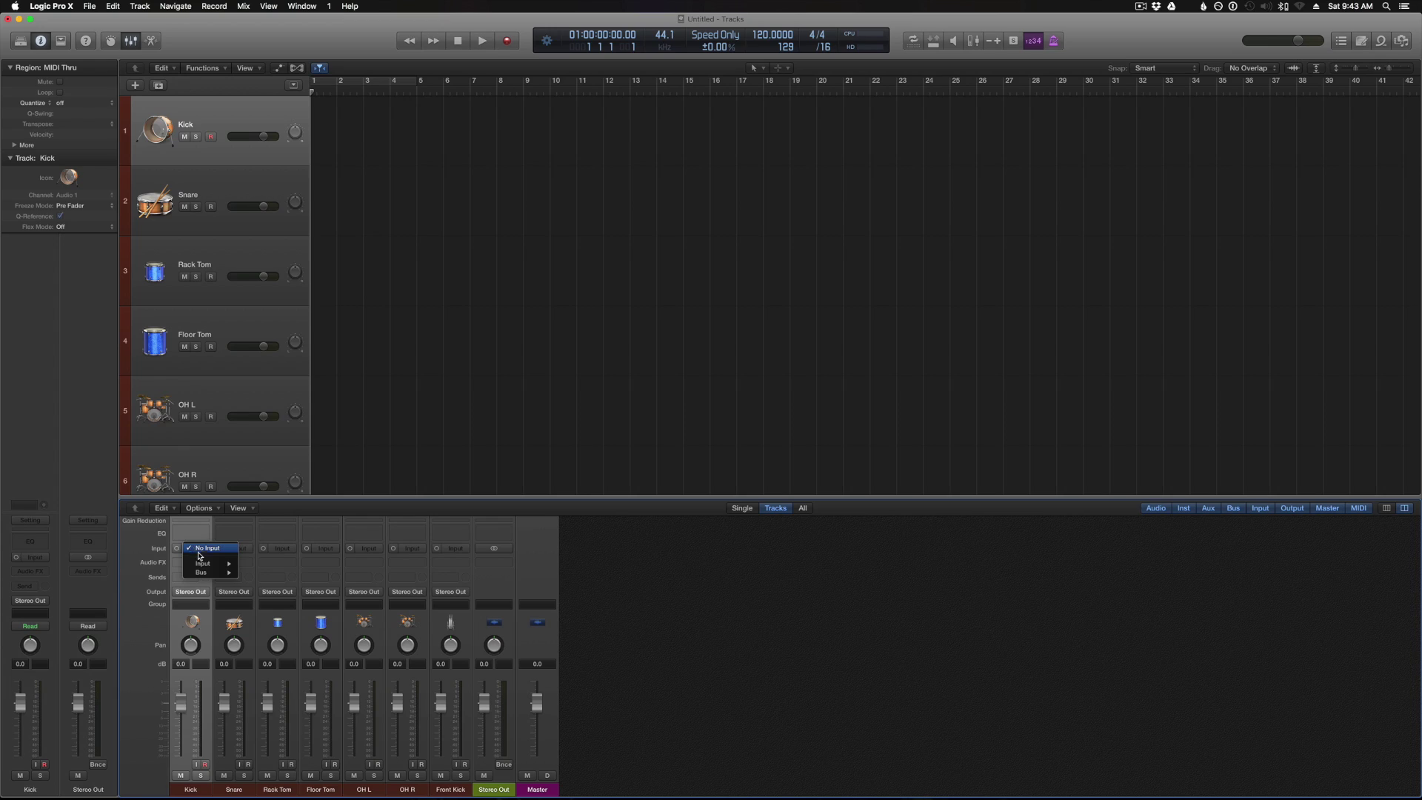
mouse_move(211, 564)
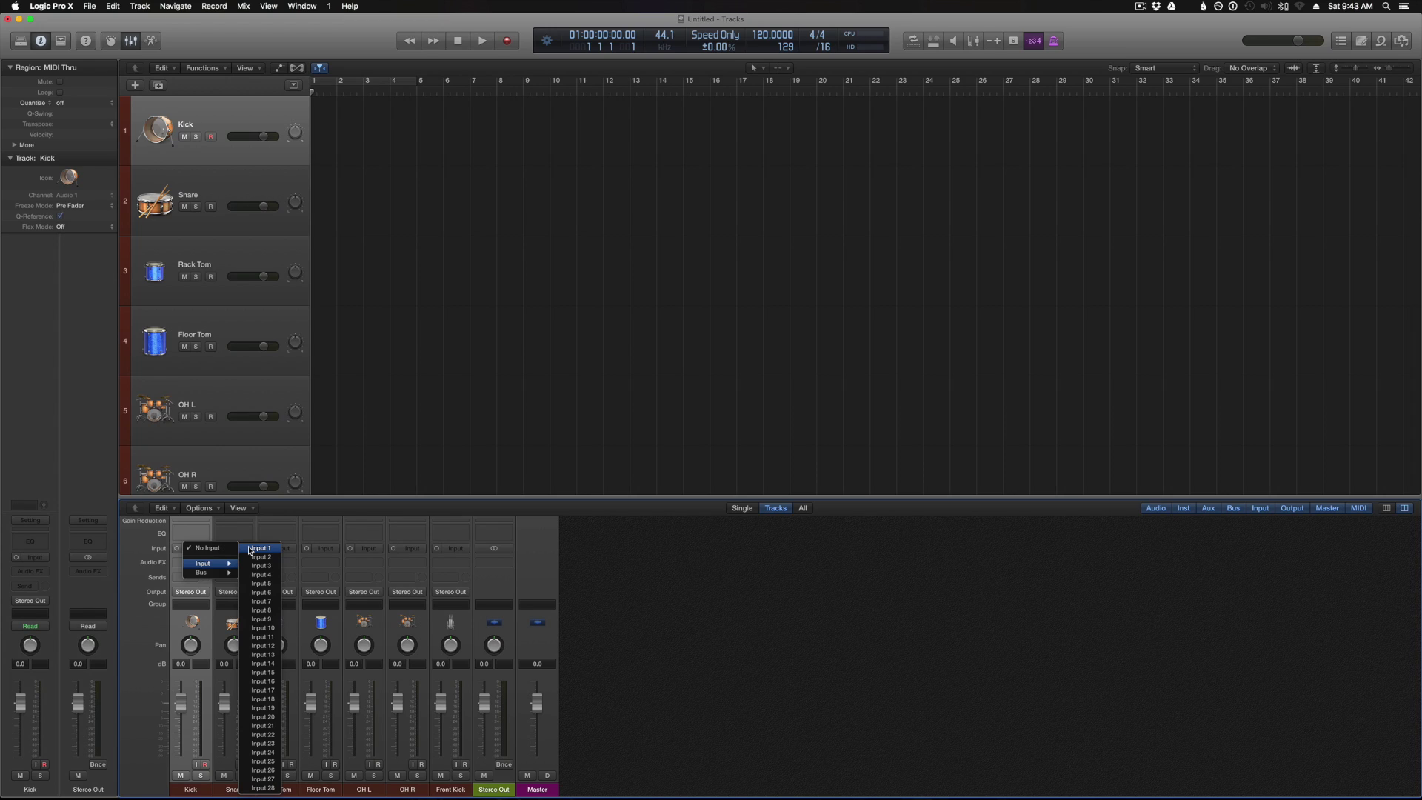
click(431, 389)
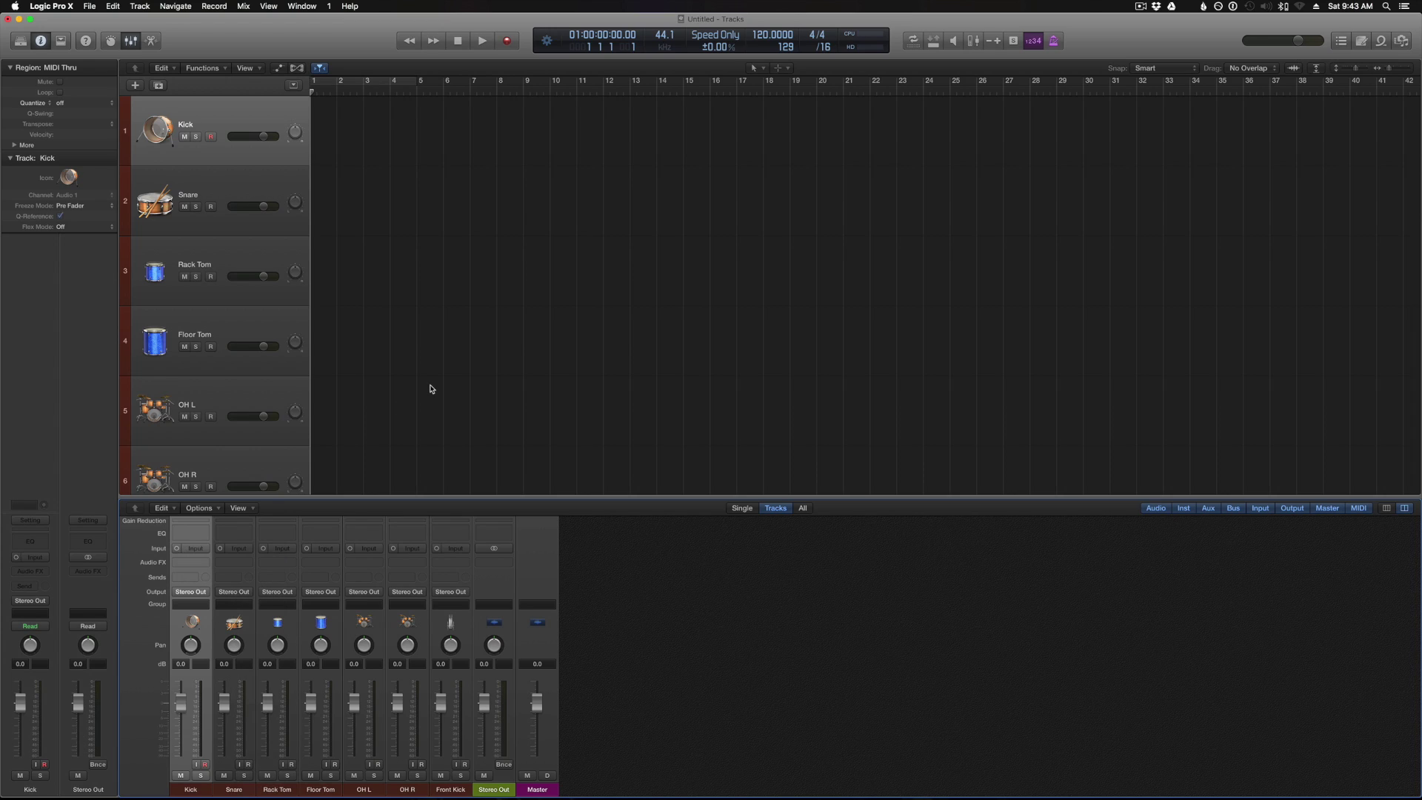
click(242, 7)
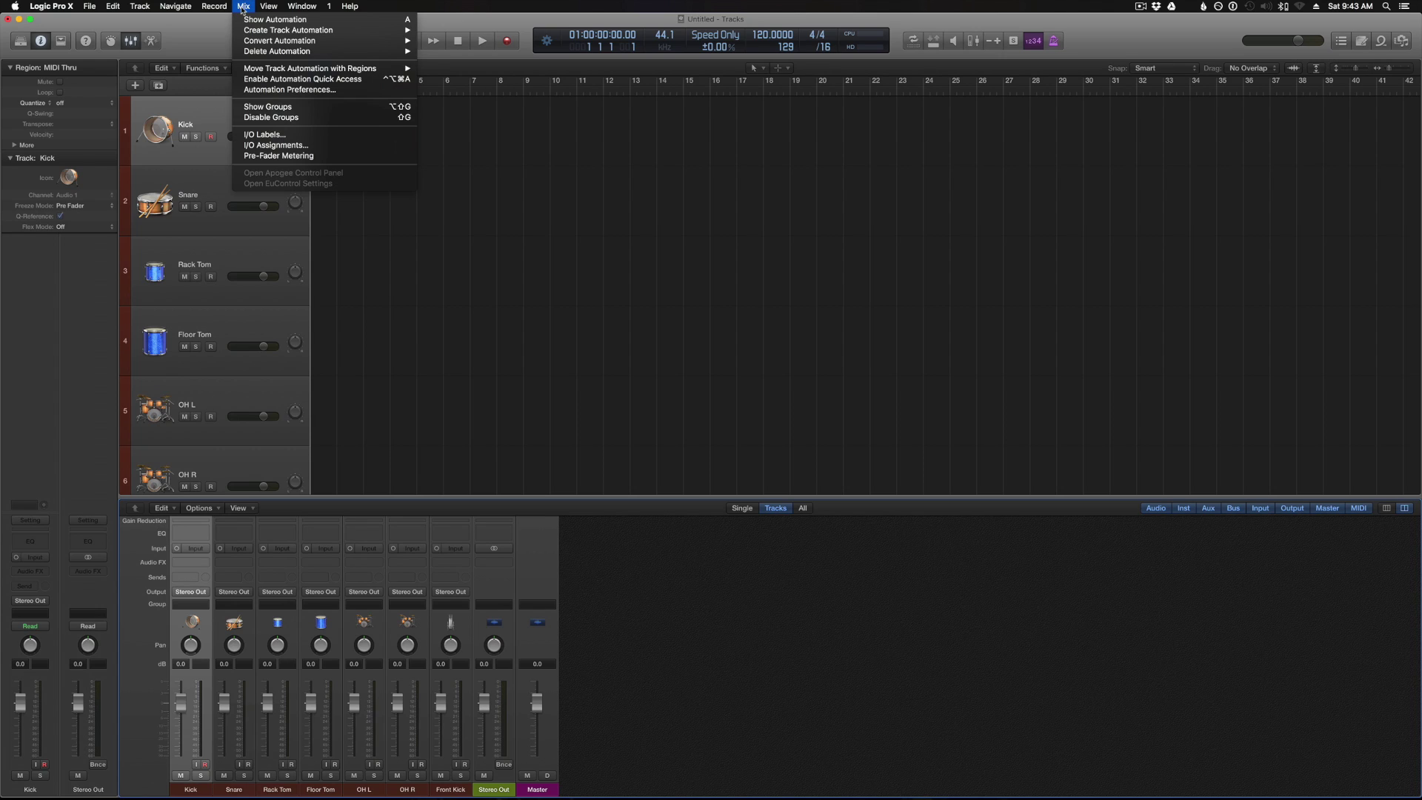
Step: In I/O Labels, name Inputs 1–4 Kick, Snare, Rack Tom and Floor Tom
click(272, 134)
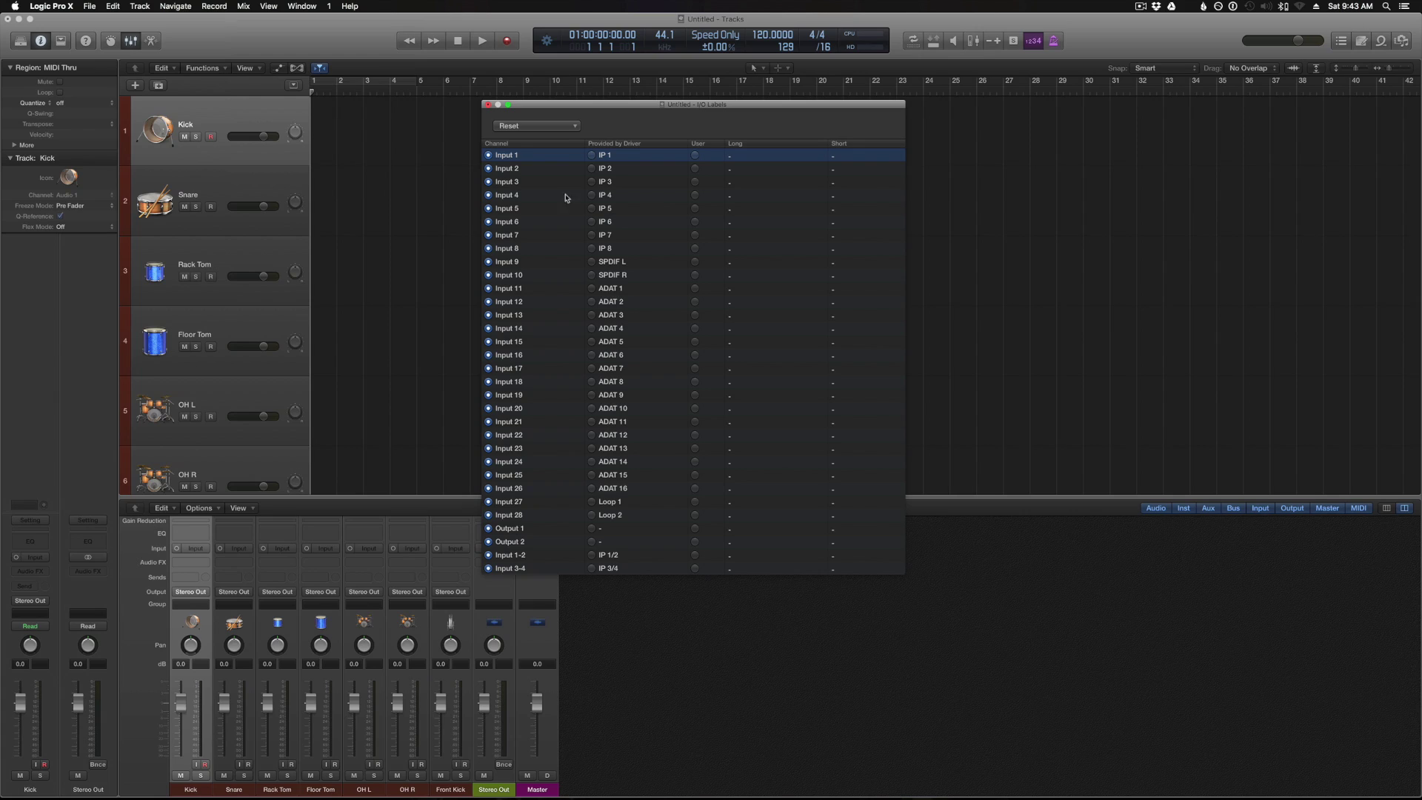
double_click(750, 159)
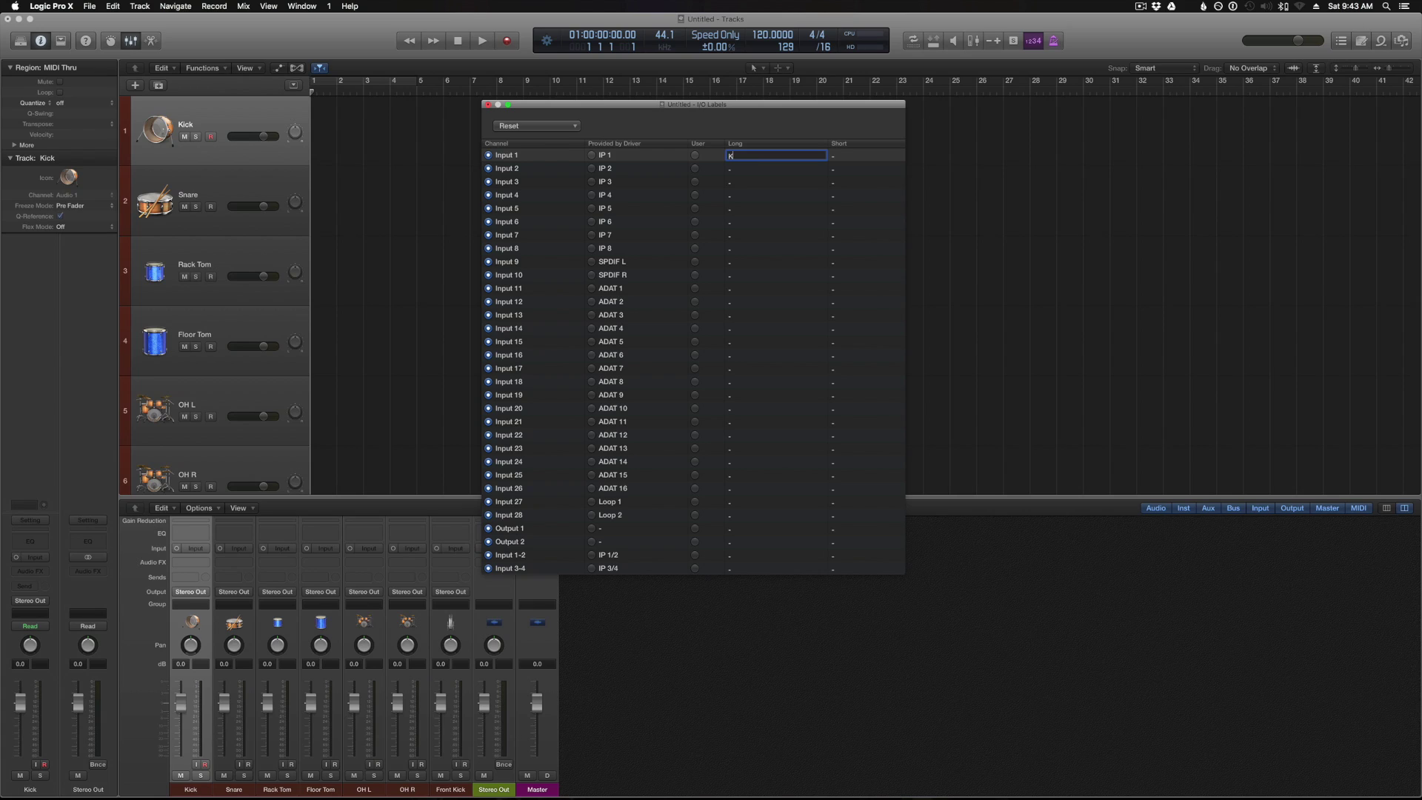
text(Kick)
key(Return)
double_click(746, 168)
text(Snare)
key(Return)
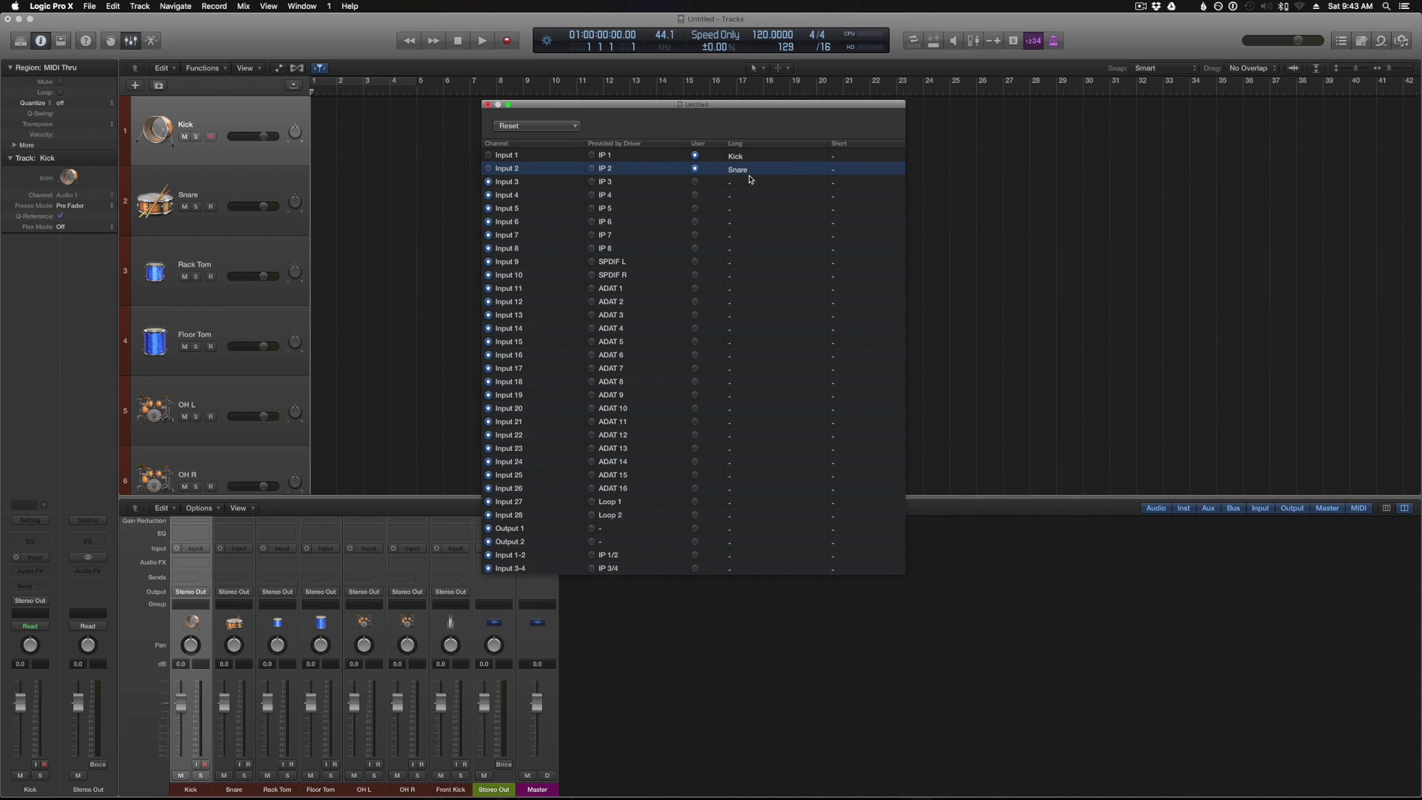
double_click(750, 181)
text(Rack Tom)
key(Return)
double_click(750, 196)
text(Floor Tom)
key(Return)
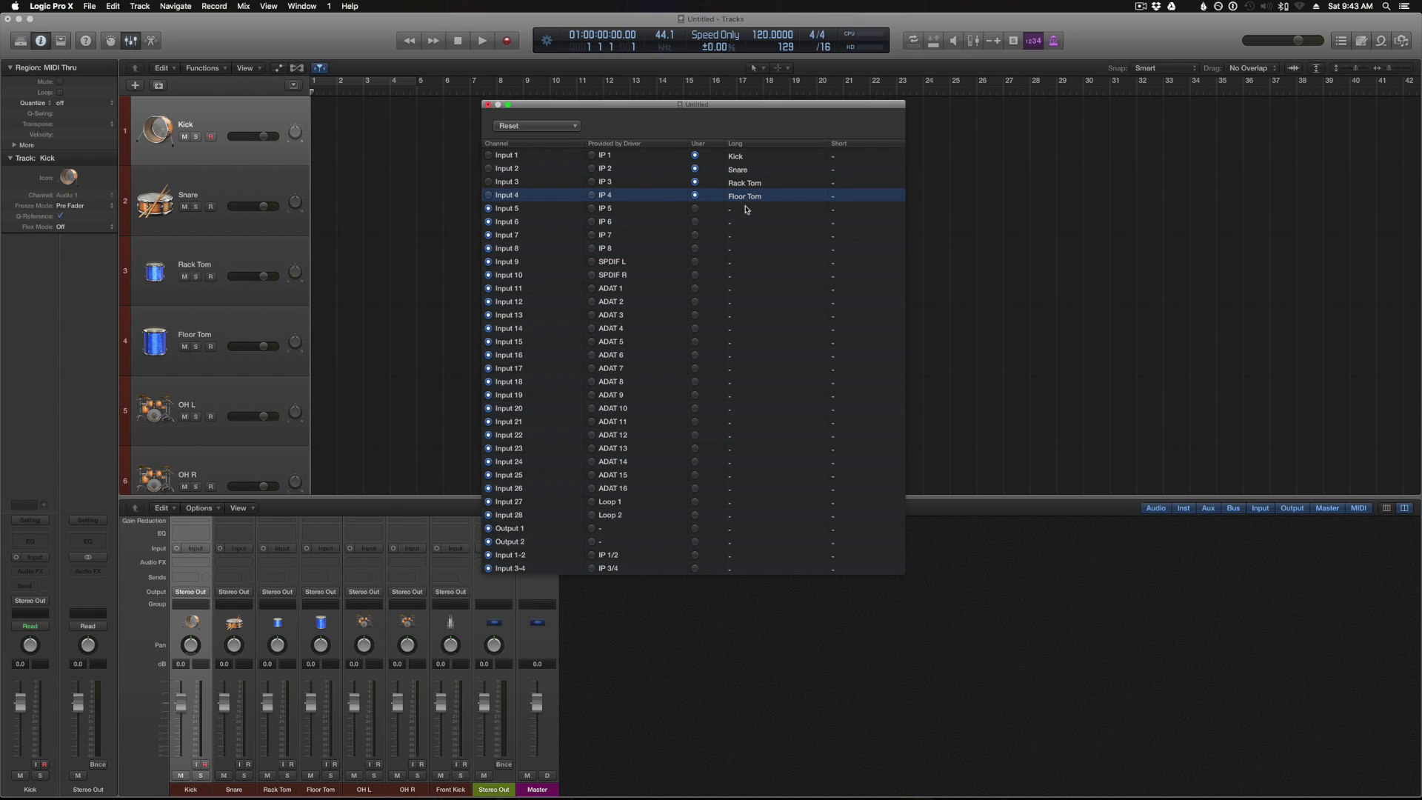
Step: Name Inputs 5–7 OH L, OH R and Front Kick, then close I/O Labels
double_click(746, 209)
text(OH)
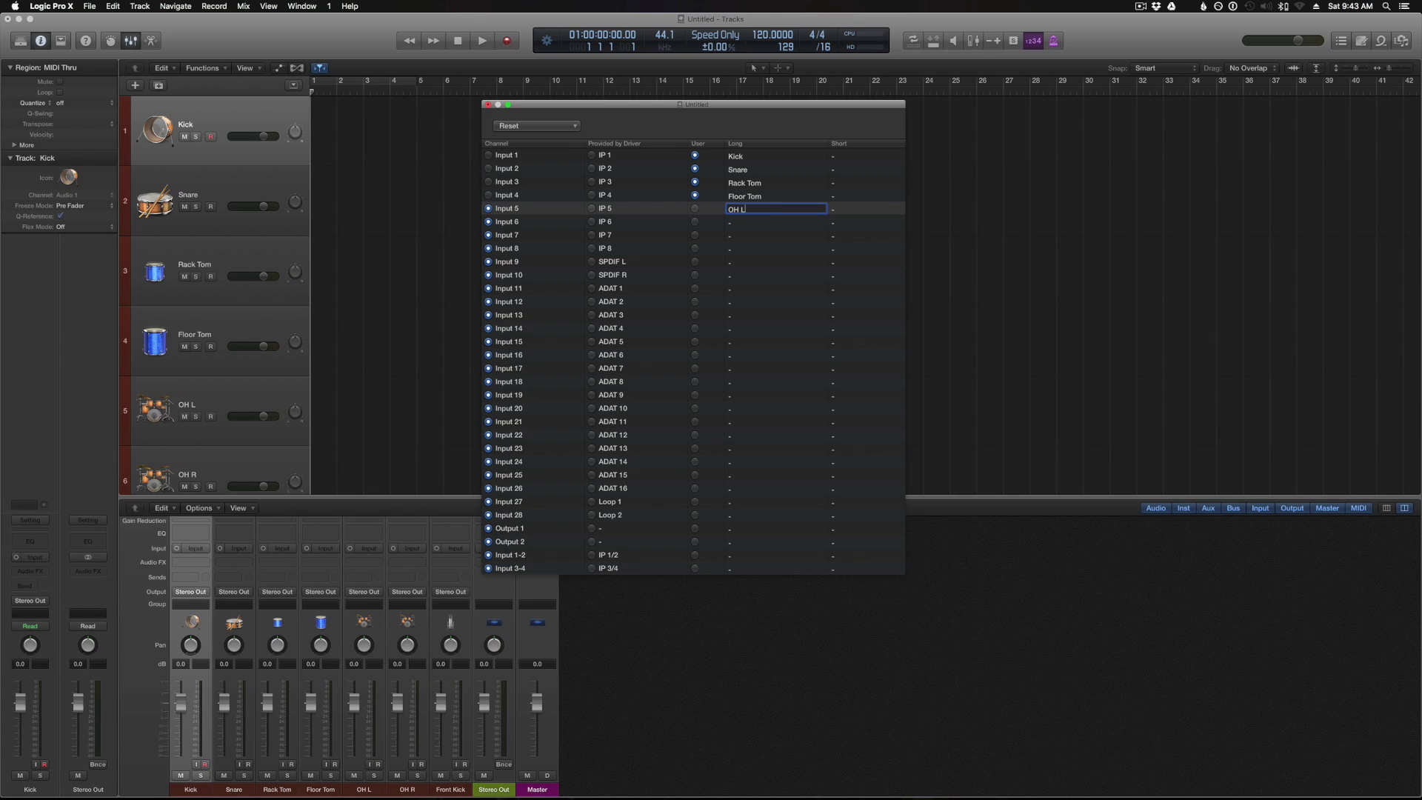
text( L)
key(Return)
double_click(739, 222)
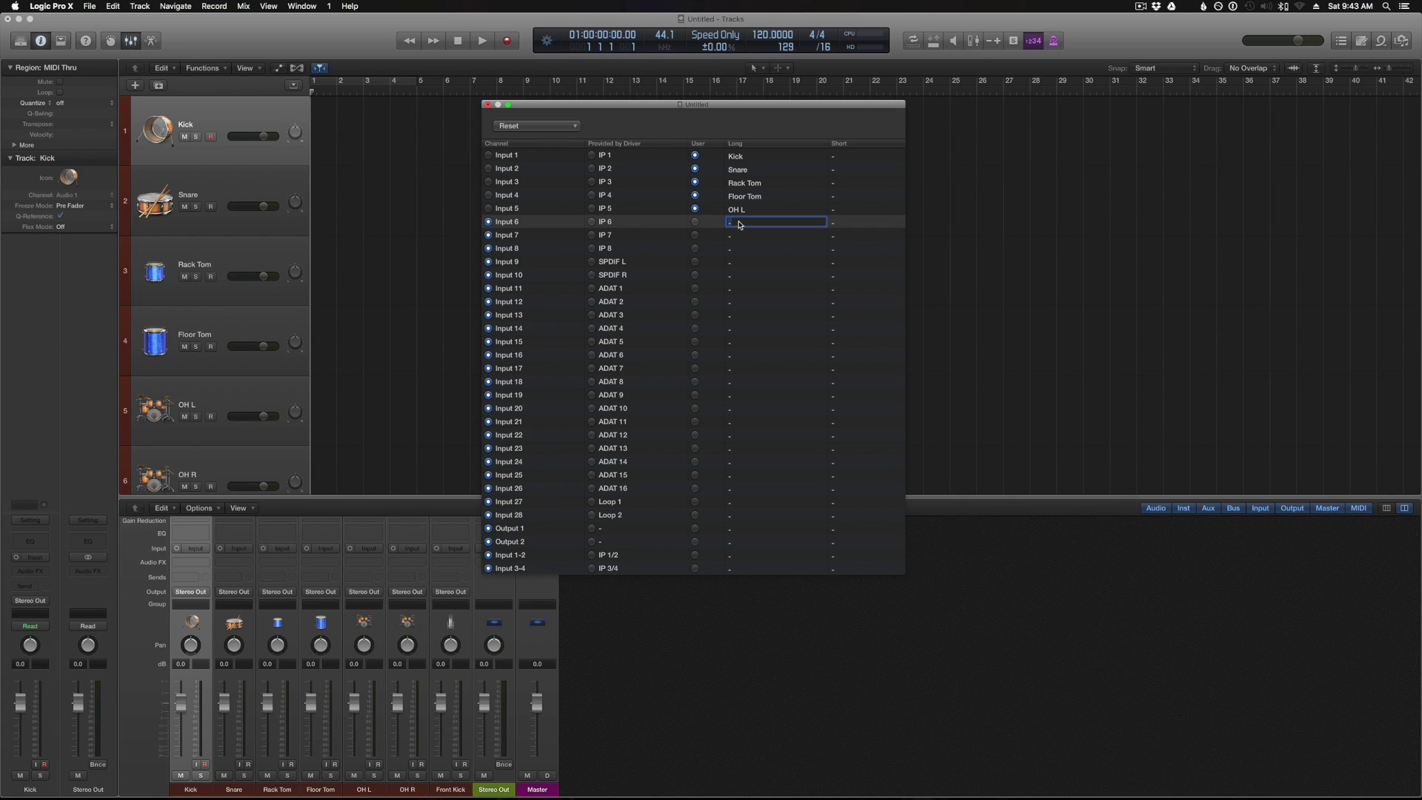
text(OH R)
key(Return)
double_click(737, 232)
text(Front Kick)
key(Return)
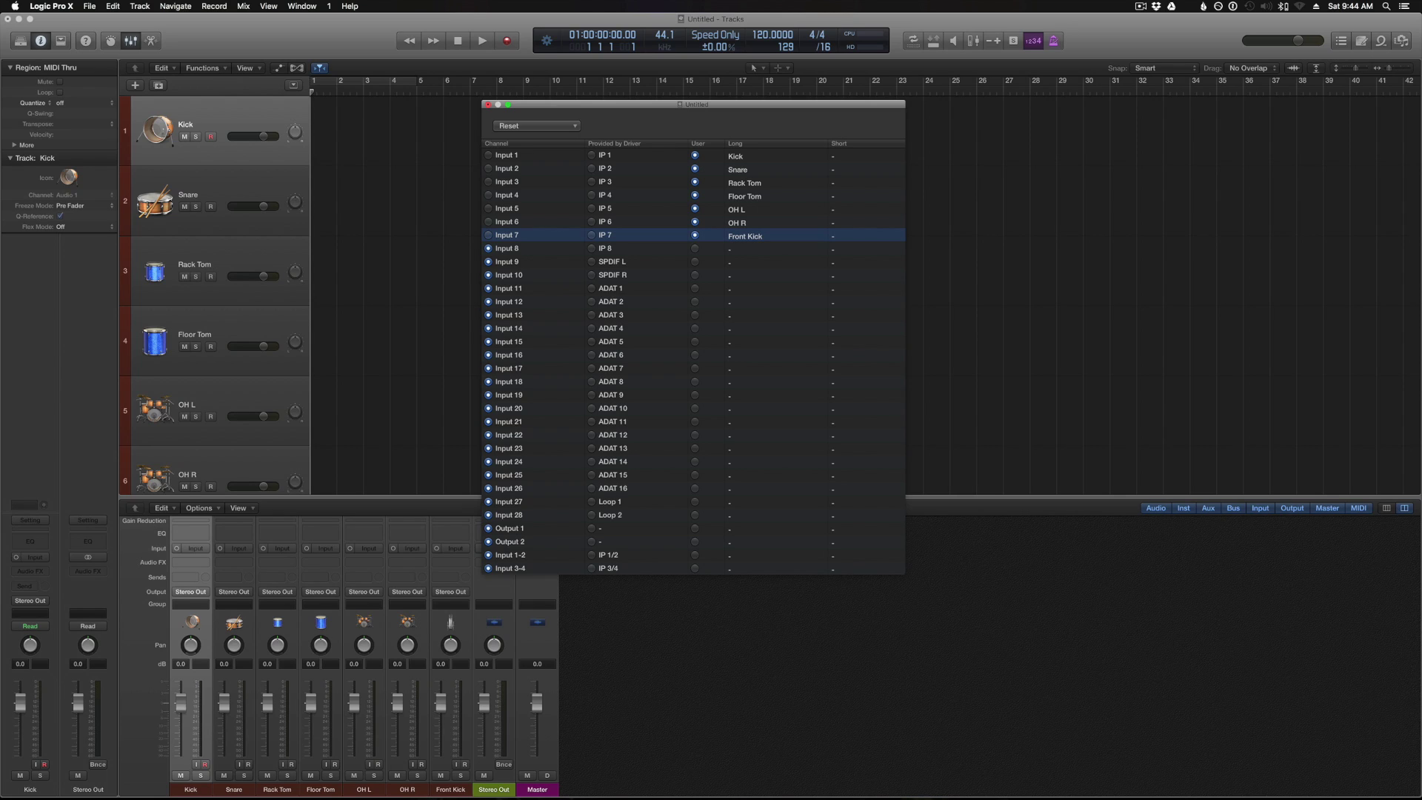
click(488, 105)
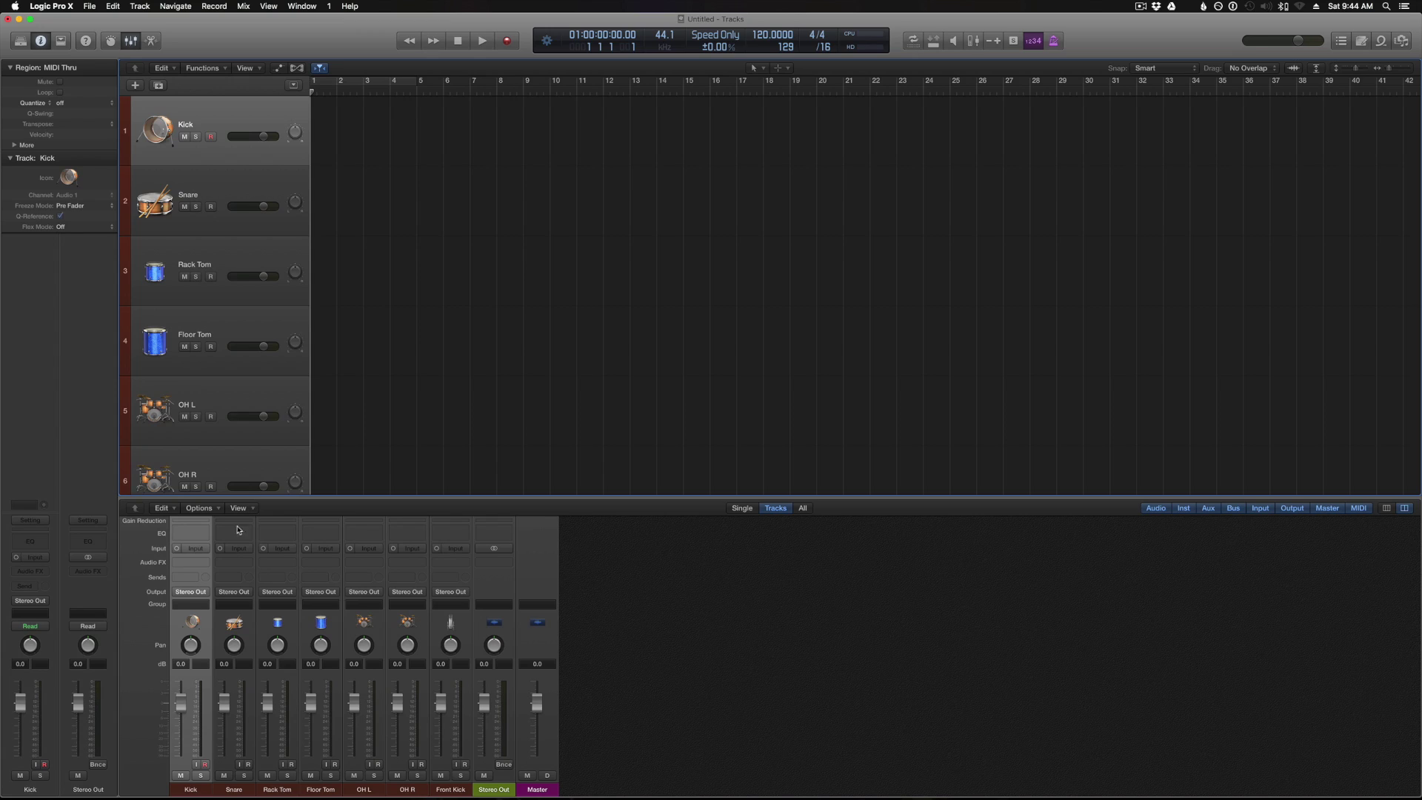
Step: Assign Inputs 1–4 to the Kick, Snare, Rack Tom and Floor Tom channels
click(199, 551)
mouse_move(210, 565)
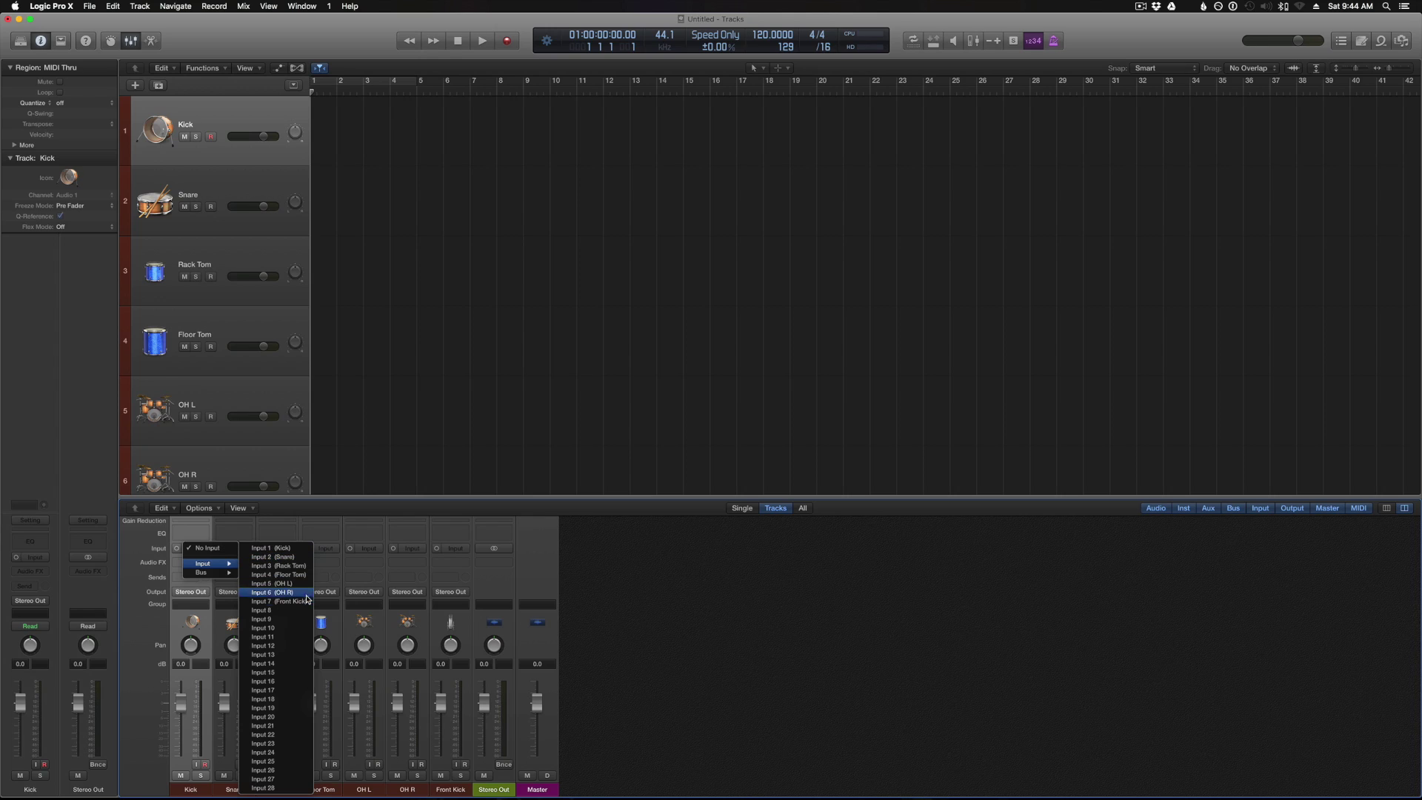
click(288, 549)
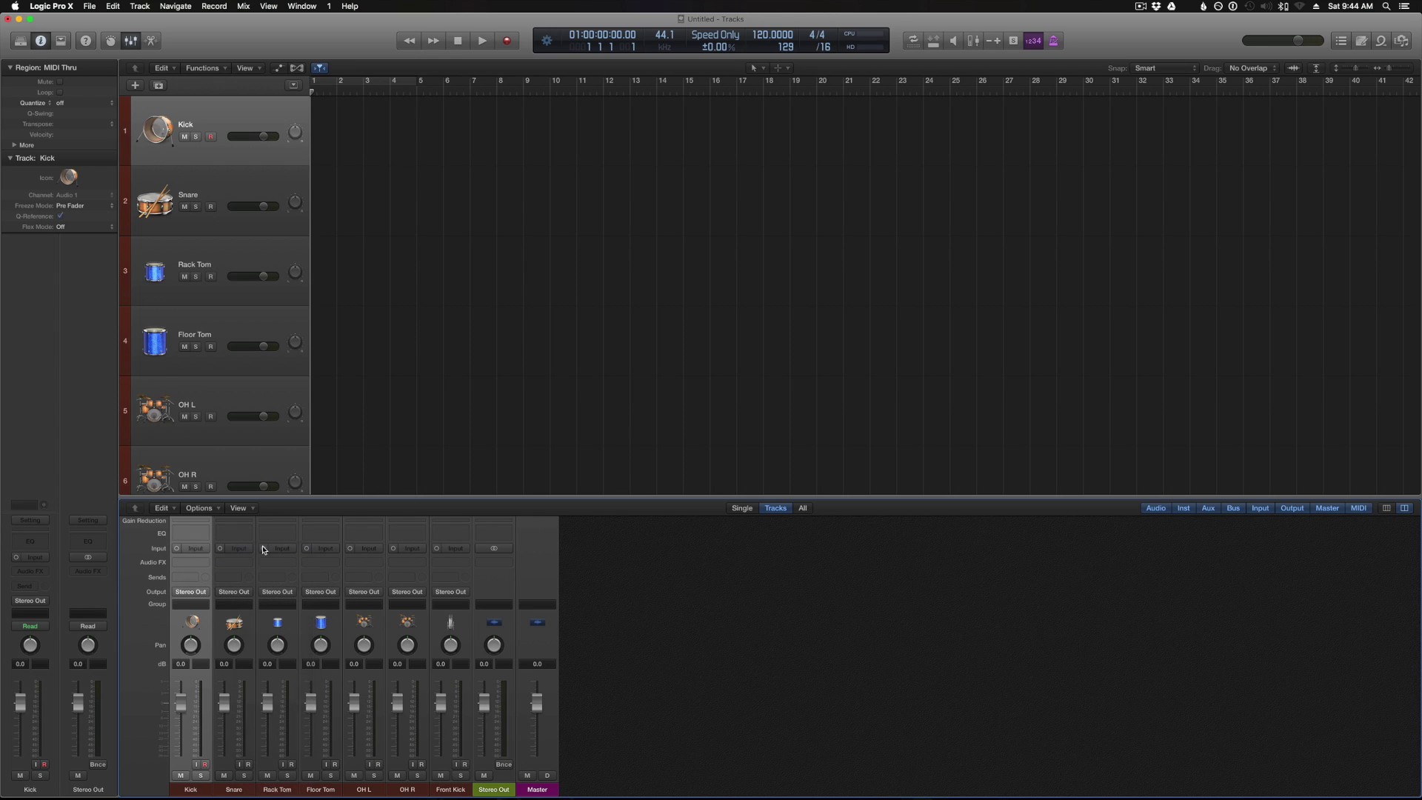
click(234, 548)
mouse_move(269, 566)
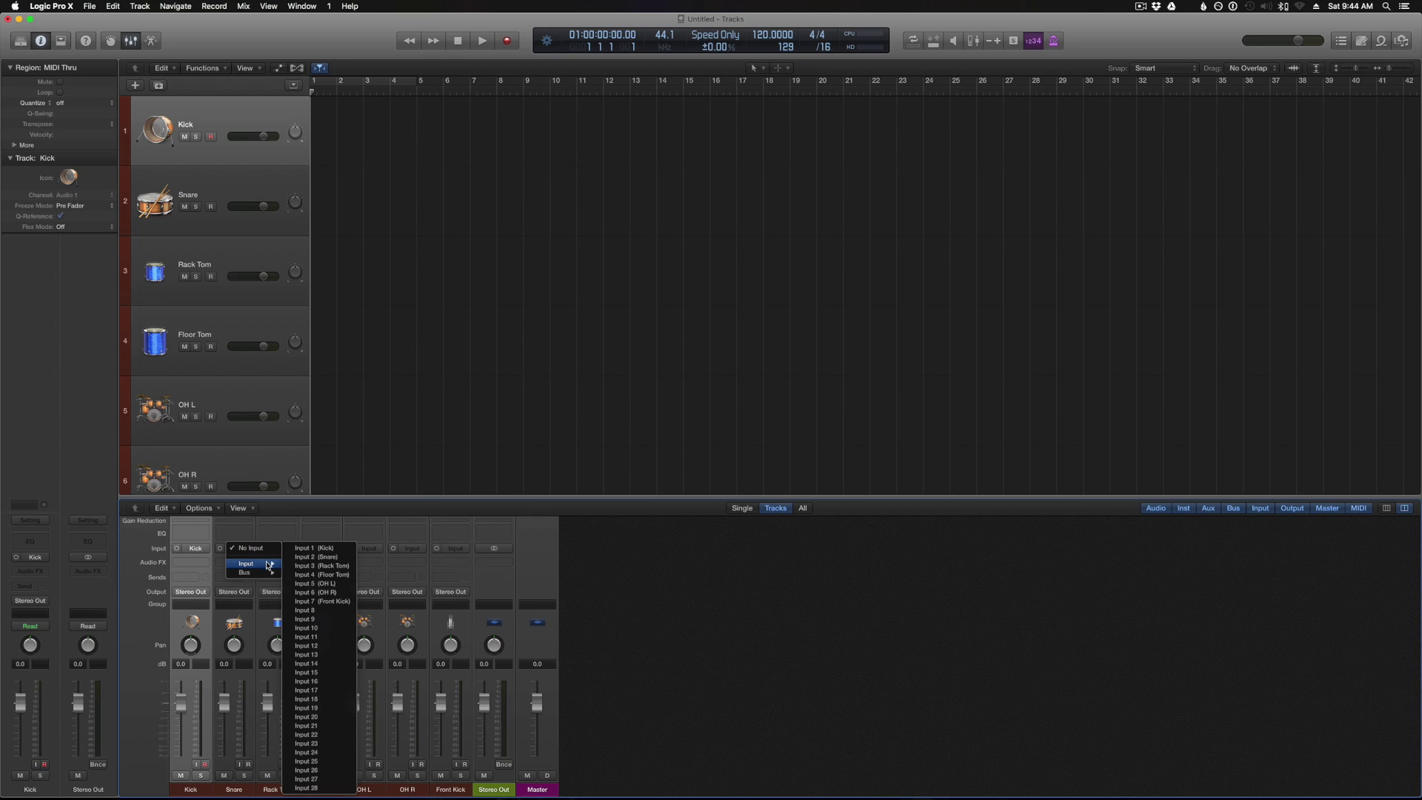
click(316, 557)
click(283, 548)
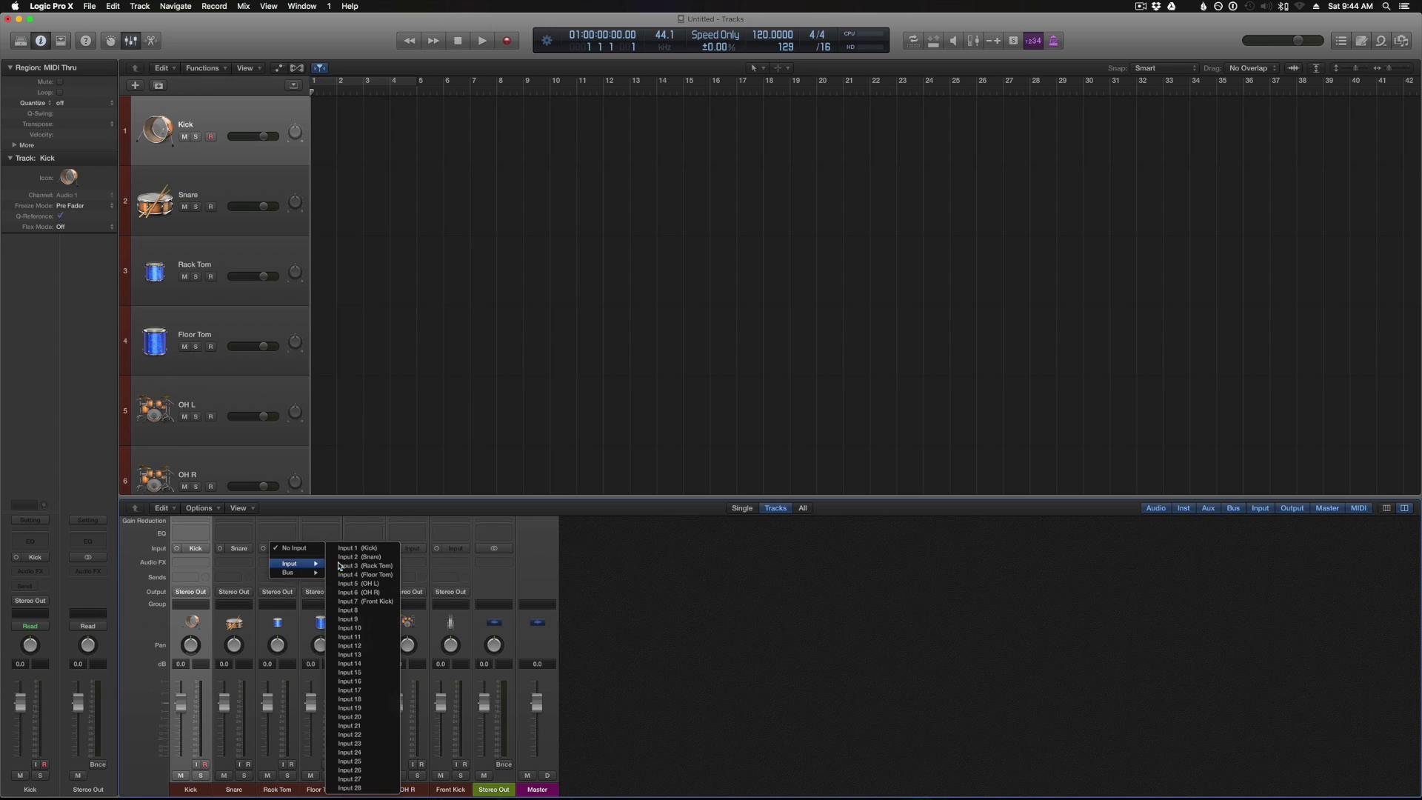
click(363, 566)
click(326, 548)
mouse_move(345, 570)
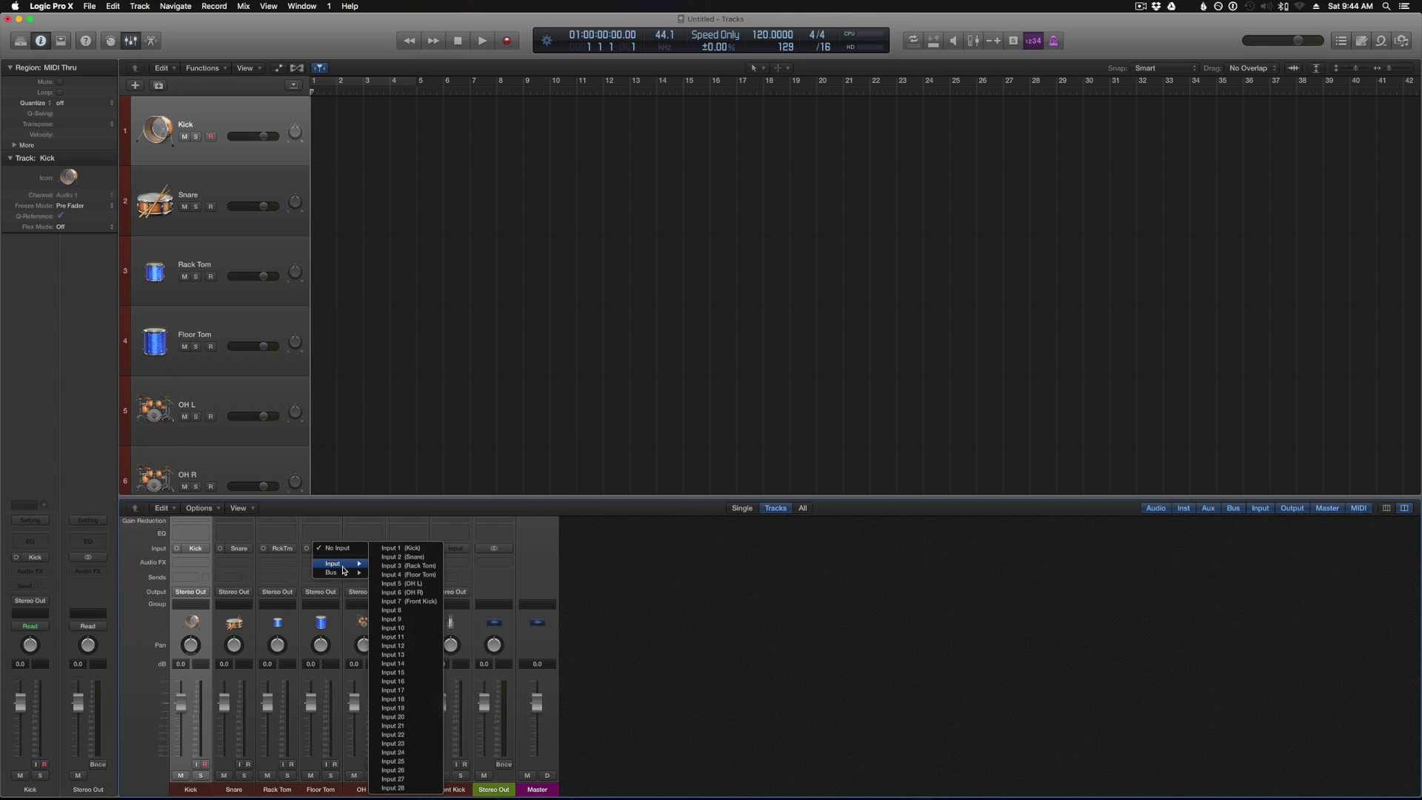
click(407, 575)
Step: Assign Inputs 5–7 to the OH L, OH R and Front Kick channels
click(369, 551)
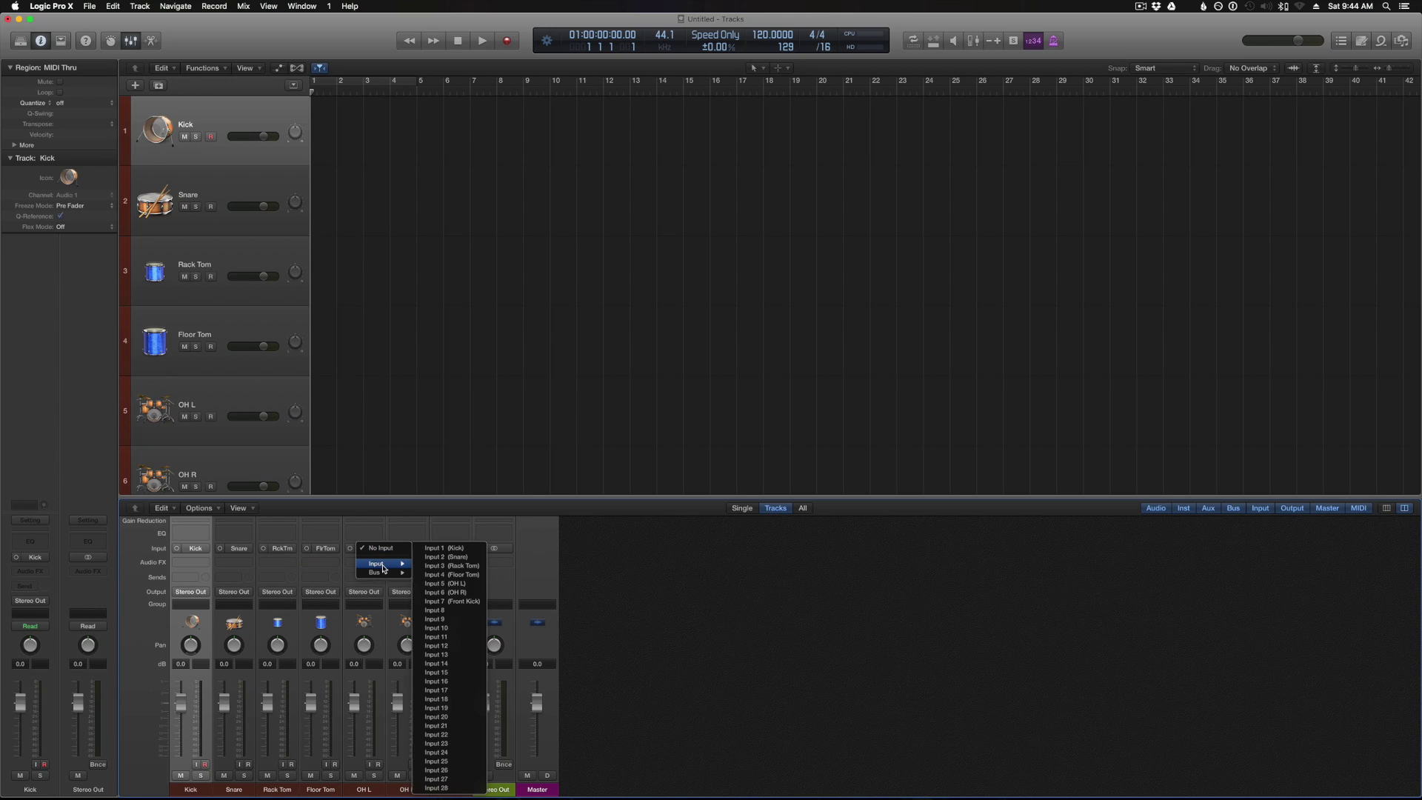
click(448, 584)
click(406, 550)
mouse_move(436, 566)
click(491, 590)
click(448, 554)
click(548, 603)
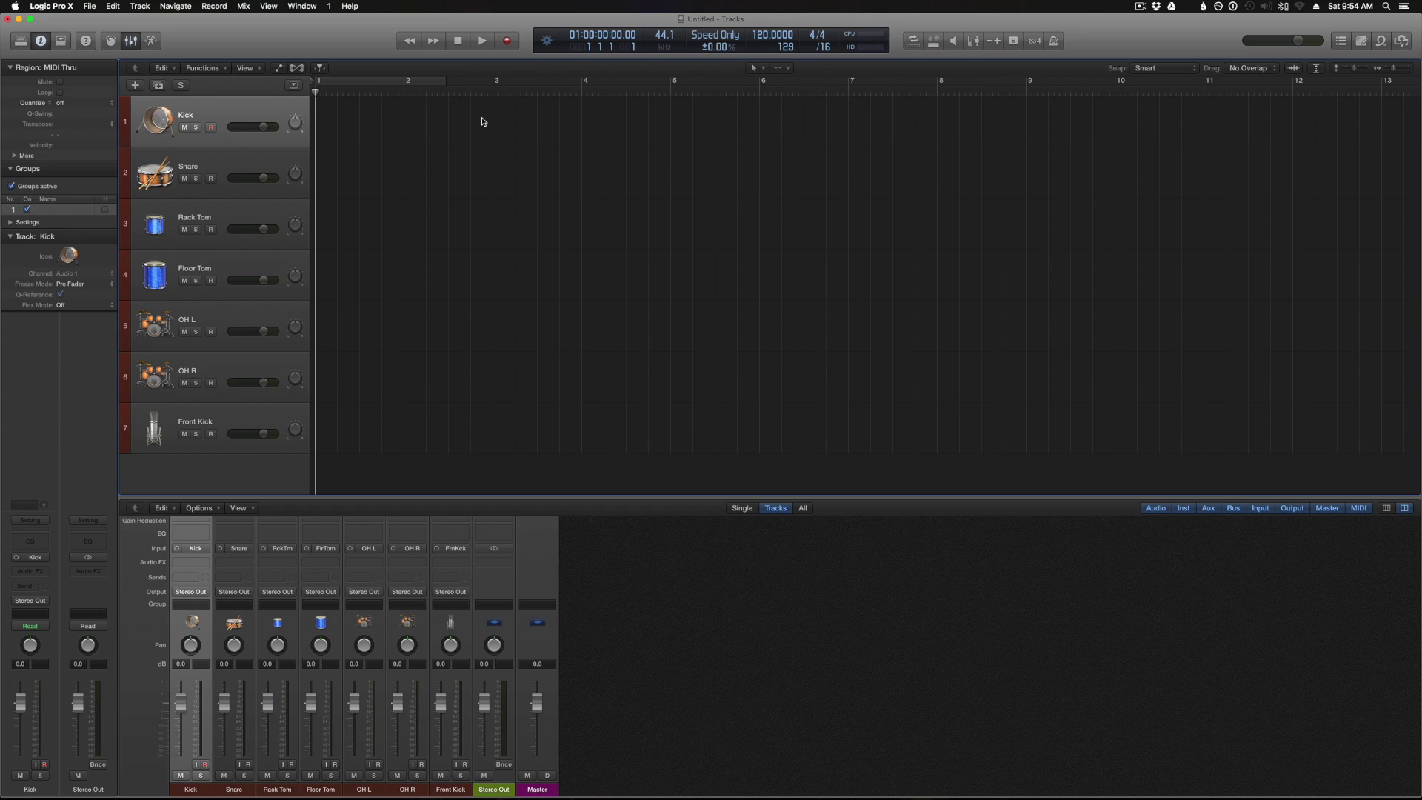
Step: Assign the Kick through Front Kick channels to Group 1 and rename the group DRUMS
shift+click(454, 790)
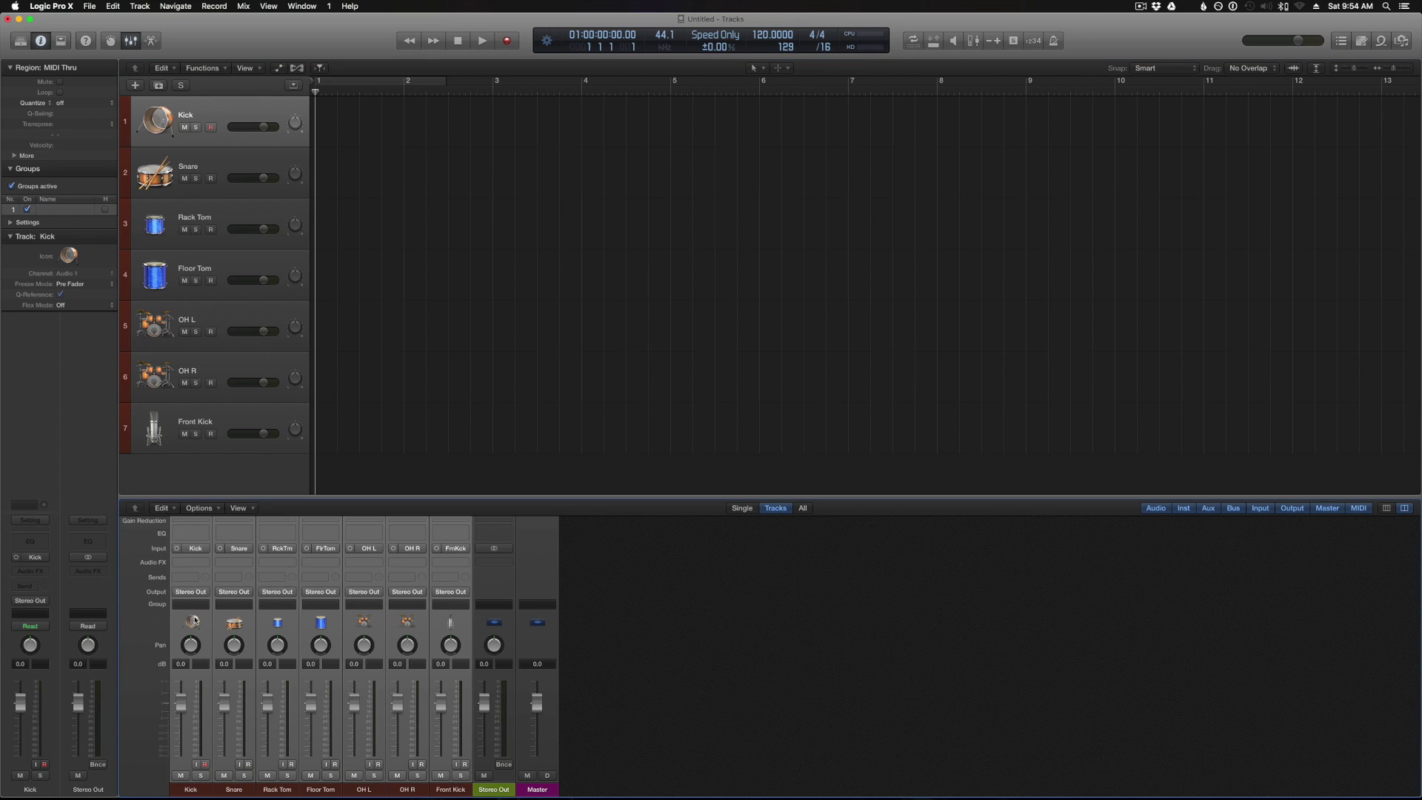
click(191, 605)
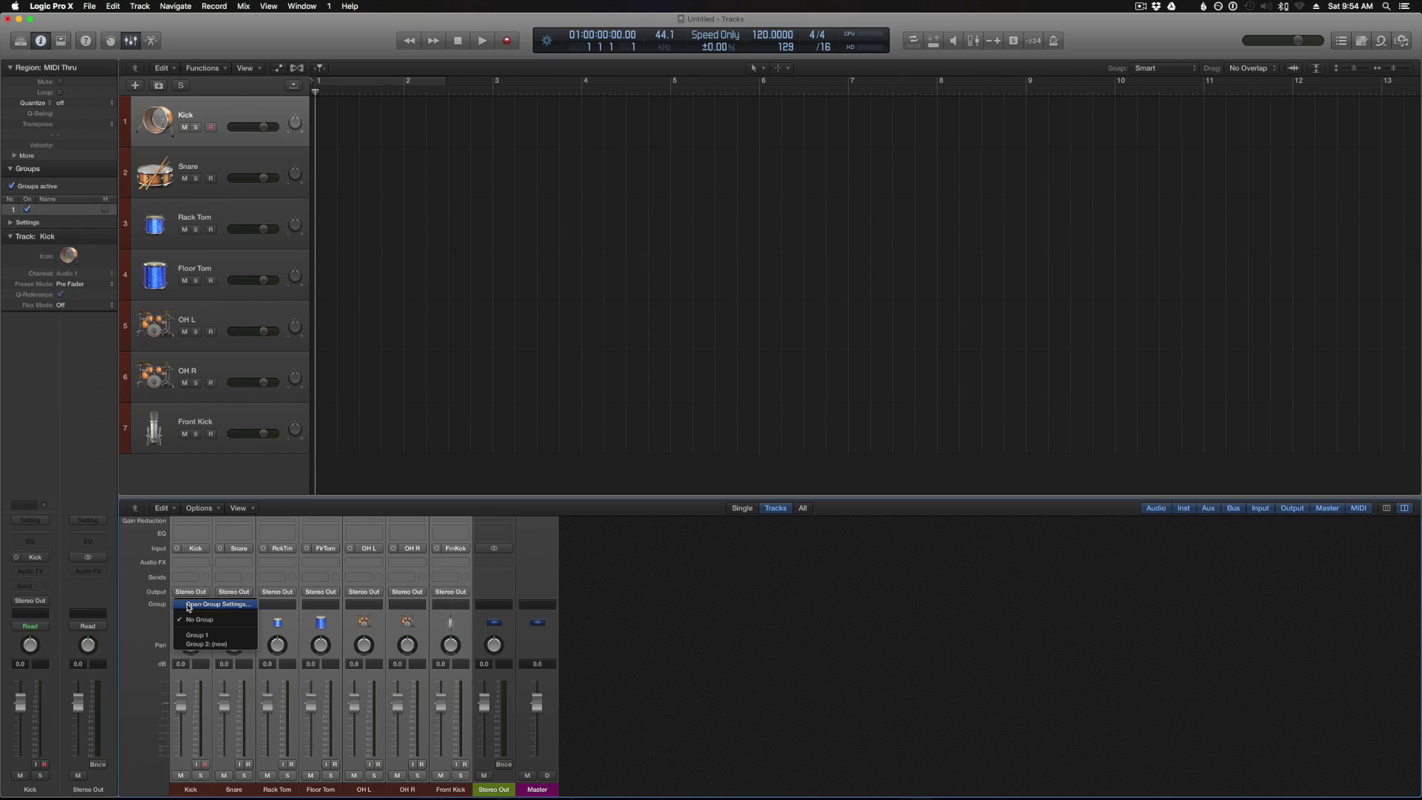
click(199, 634)
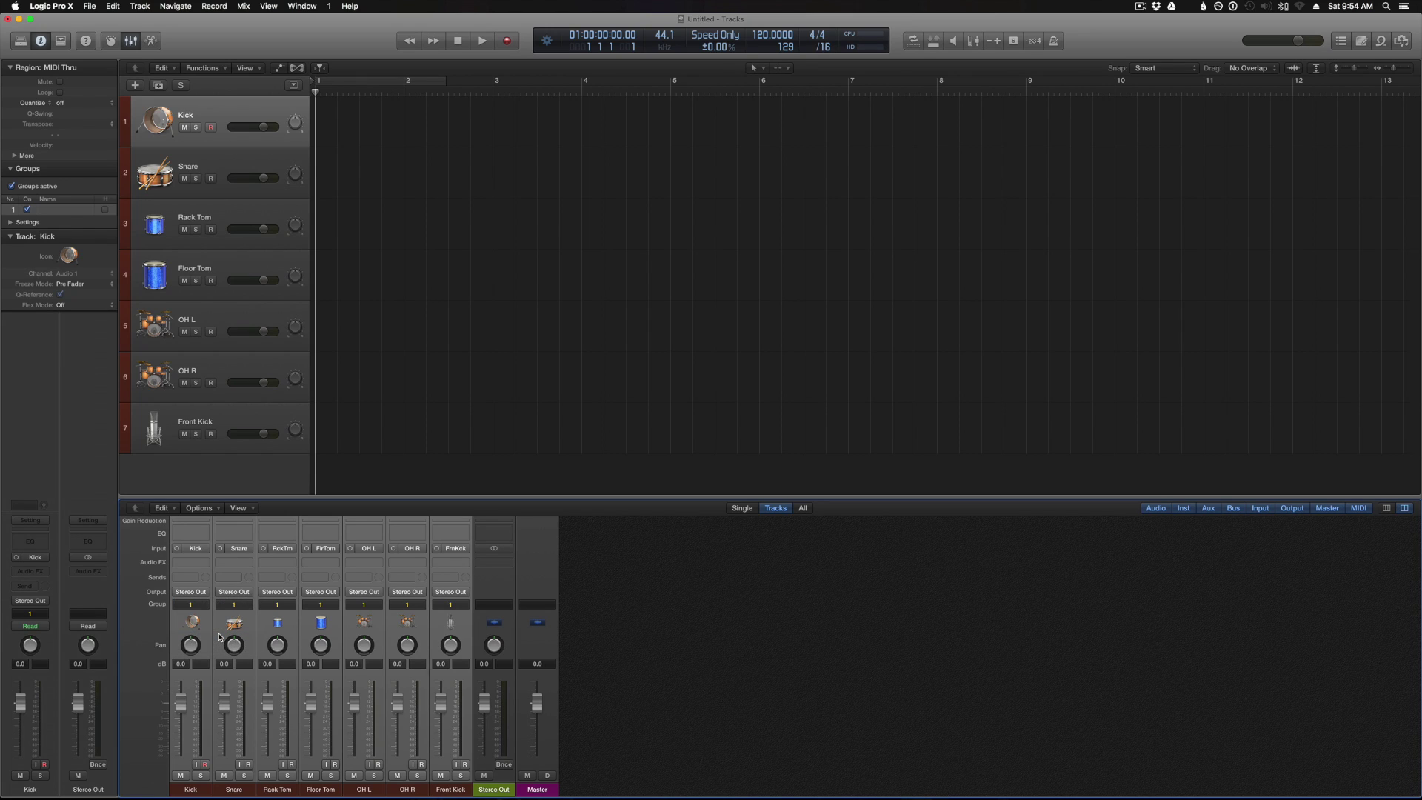
double_click(51, 212)
text(DRUMS)
key(Return)
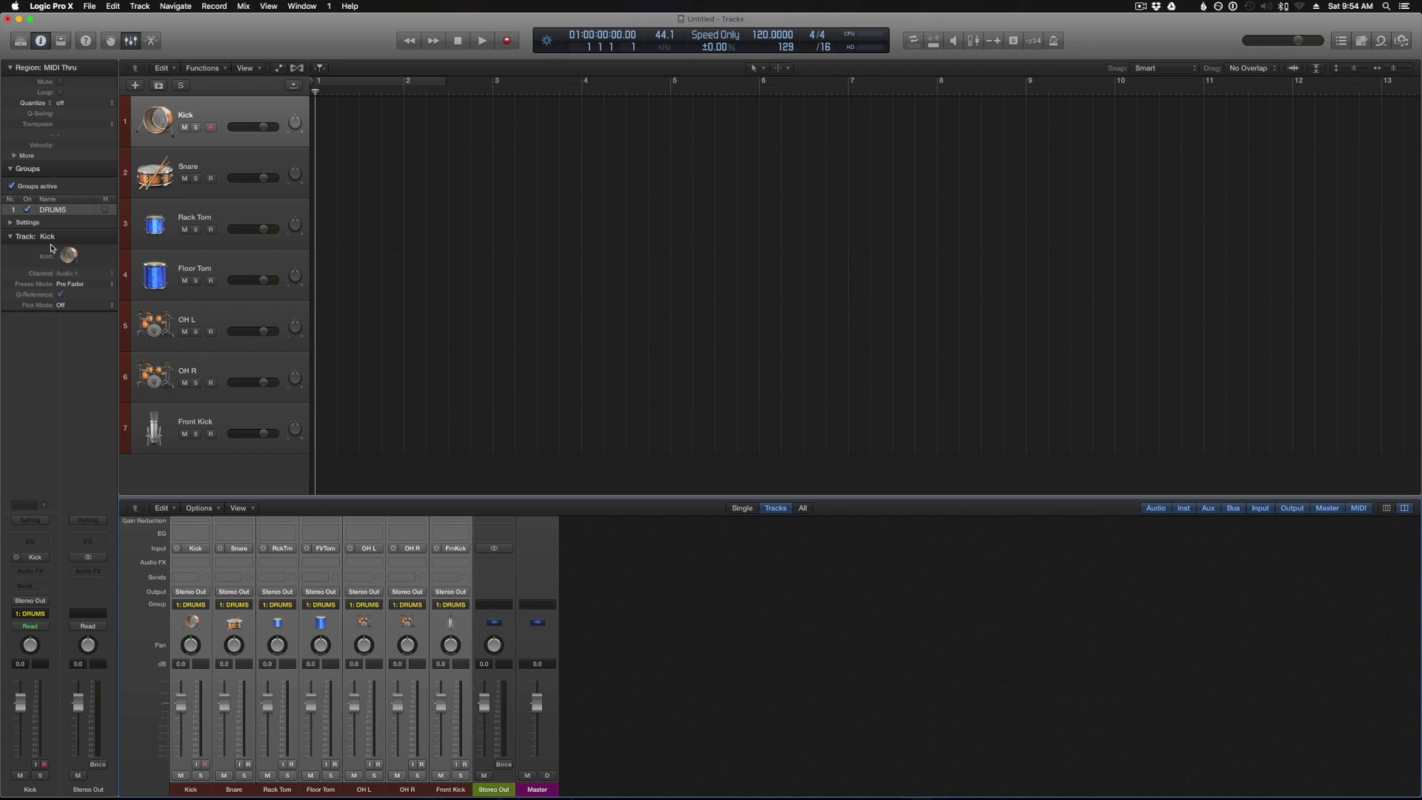
Step: Set the DRUMS group to link Editing (Selection) and Record, unlinking Phase-Locked Audio, Automation, Volume and Mute
click(10, 223)
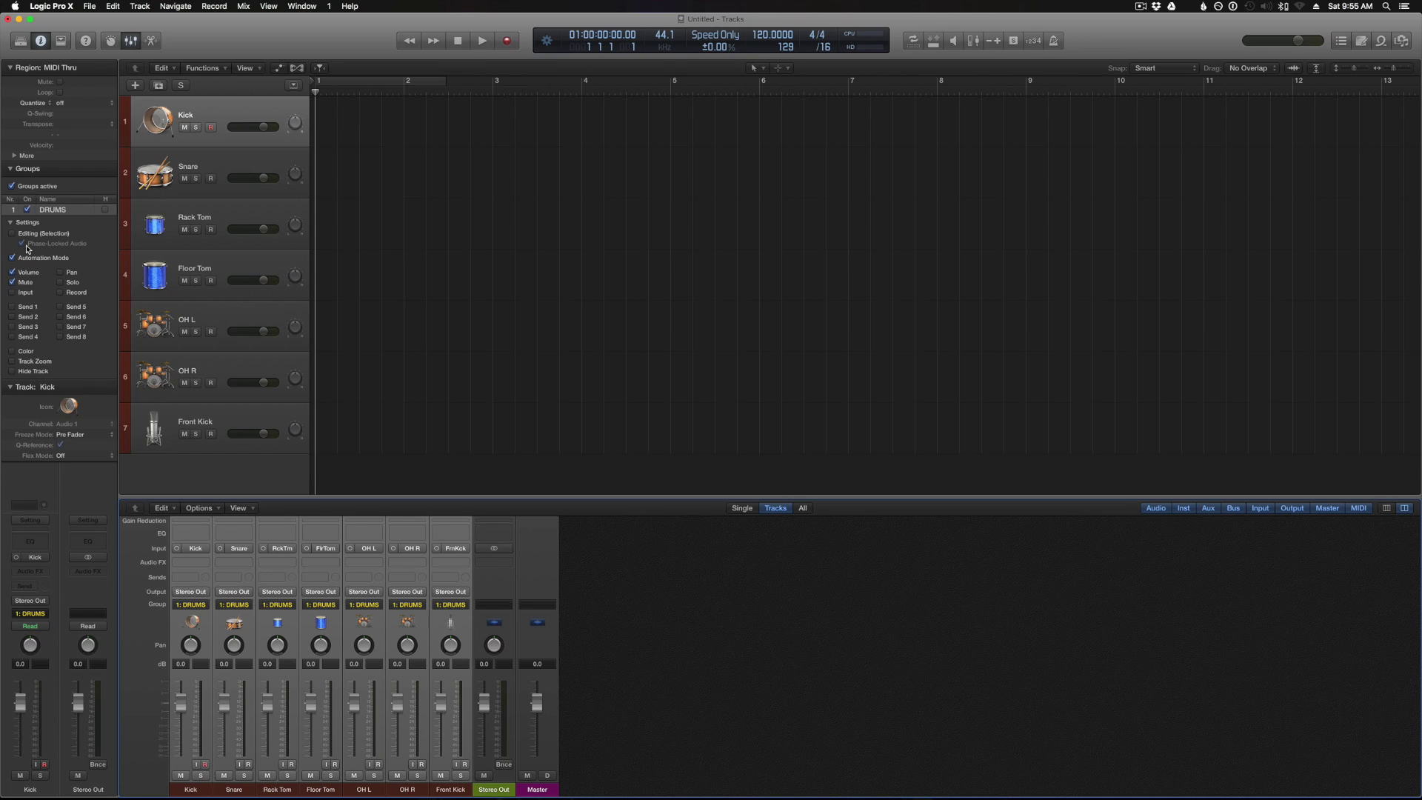
click(12, 233)
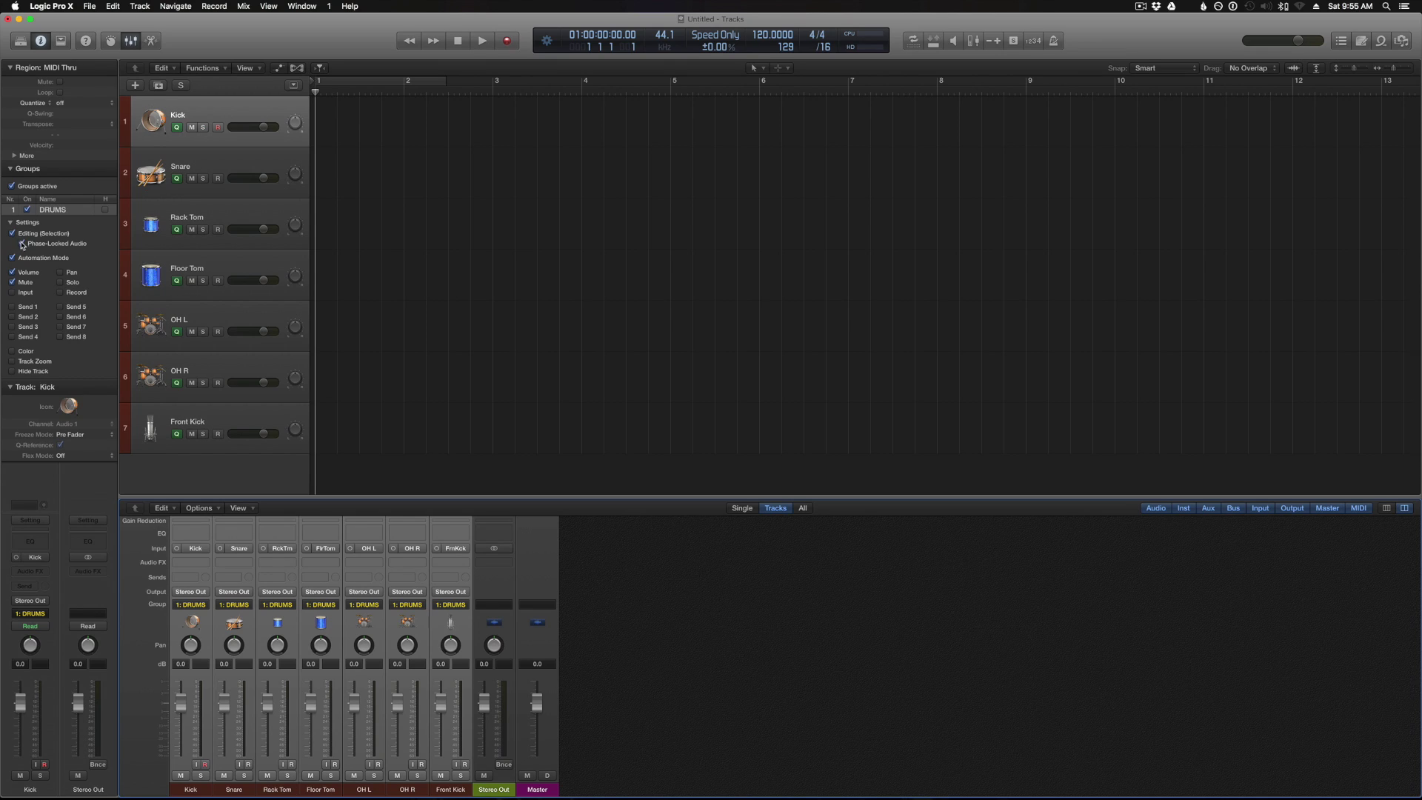
click(22, 243)
click(12, 257)
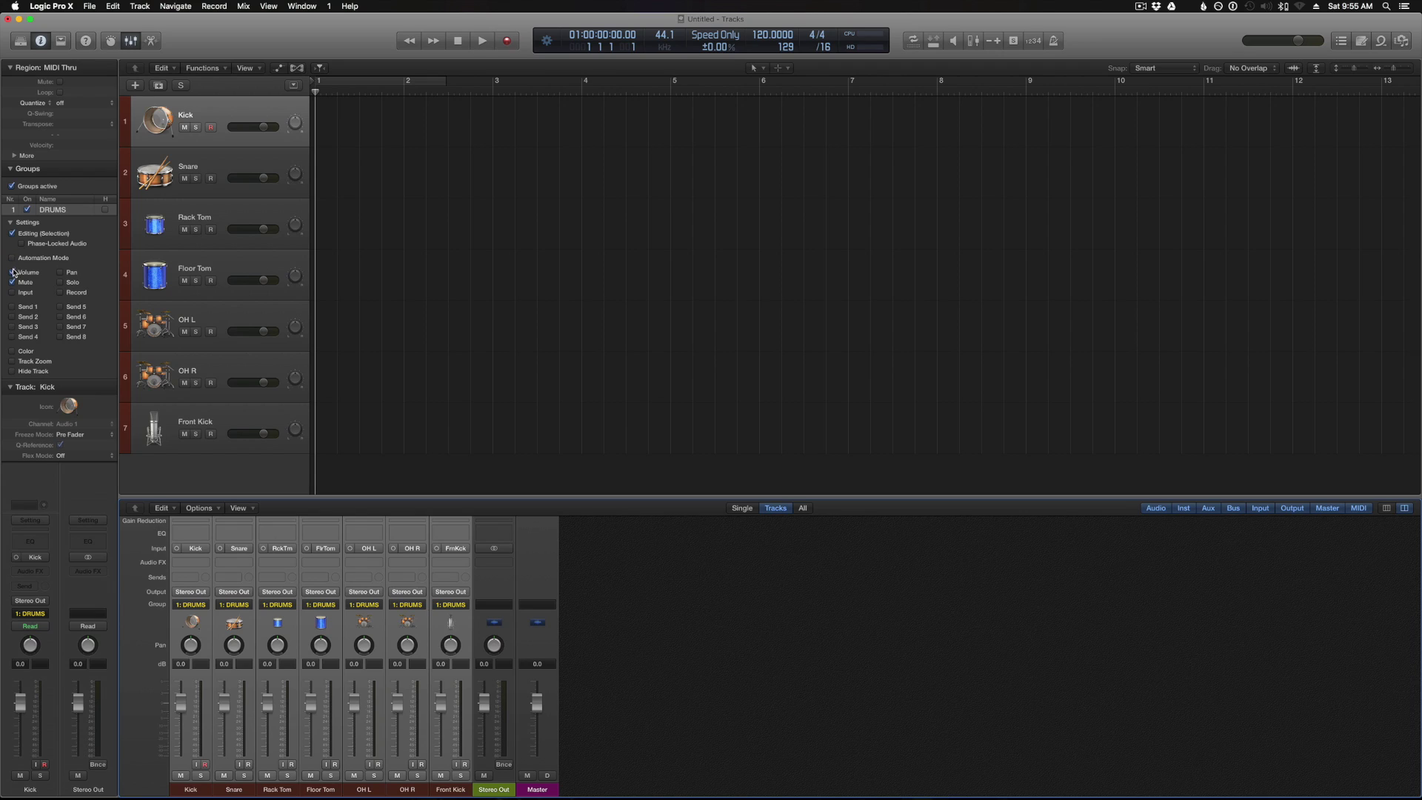
click(12, 282)
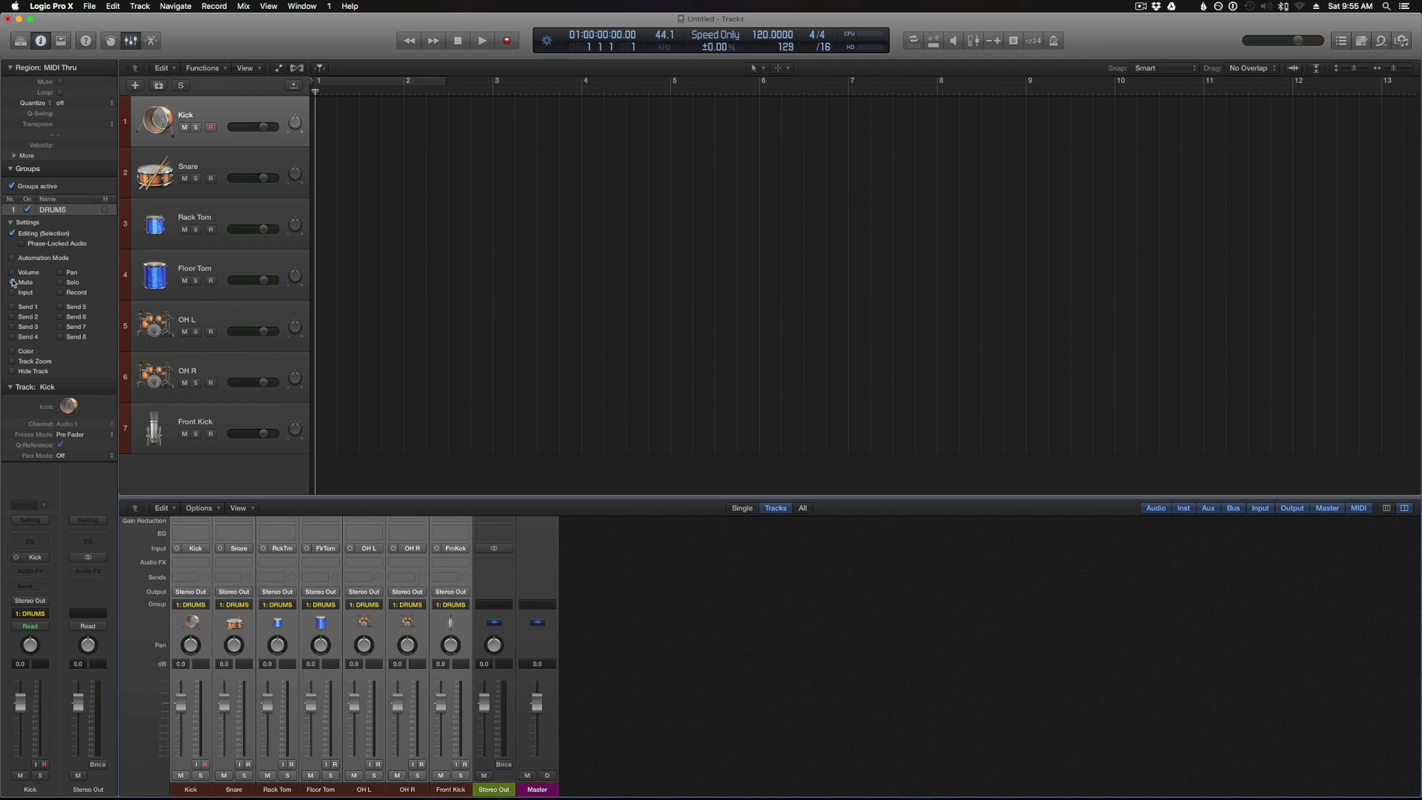
click(61, 293)
Step: Record-enable all grouped drum tracks, then briefly solo Kick and mute Snare
click(211, 127)
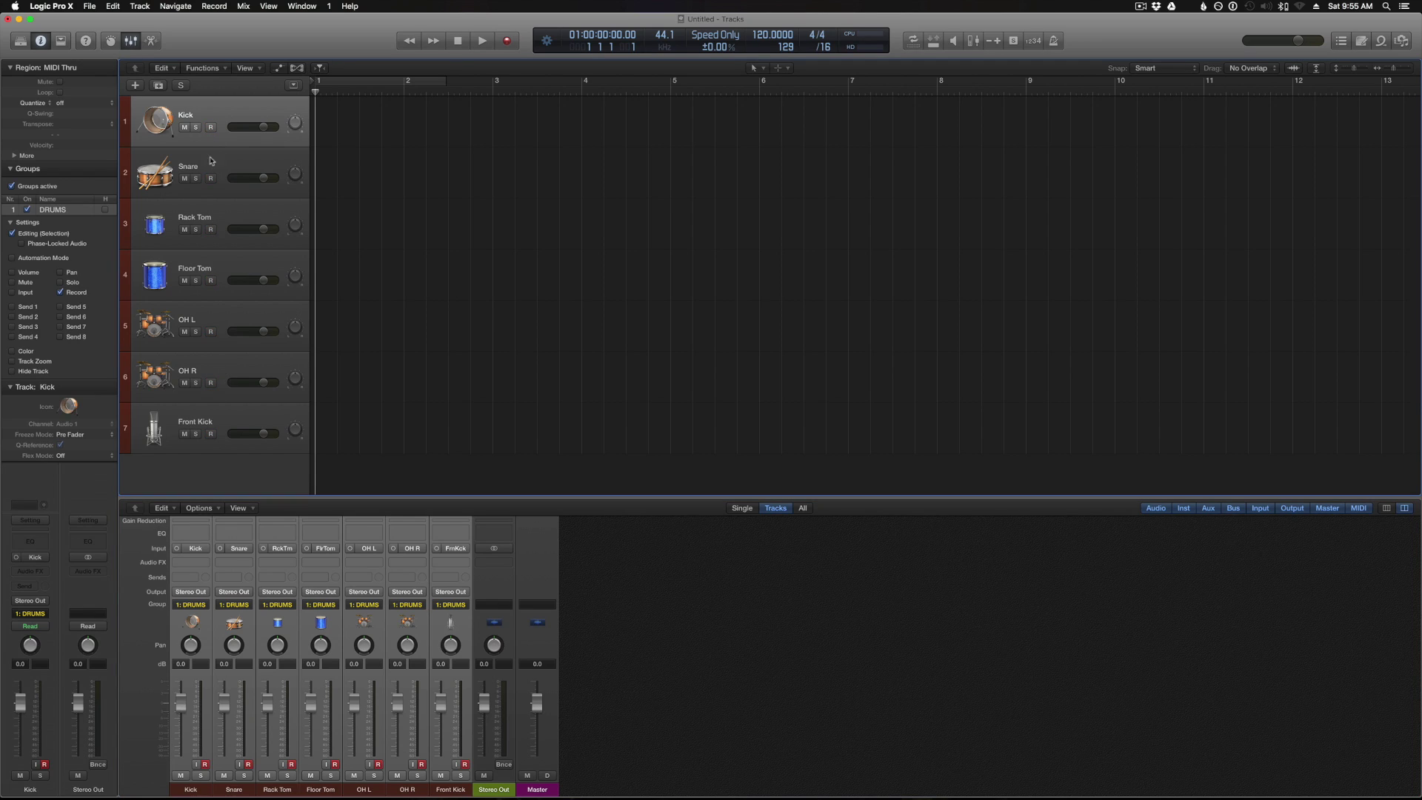
click(195, 128)
click(185, 179)
click(195, 127)
Step: Record a short test take, then trim the seven regions' starts and shift them one beat later
key(r)
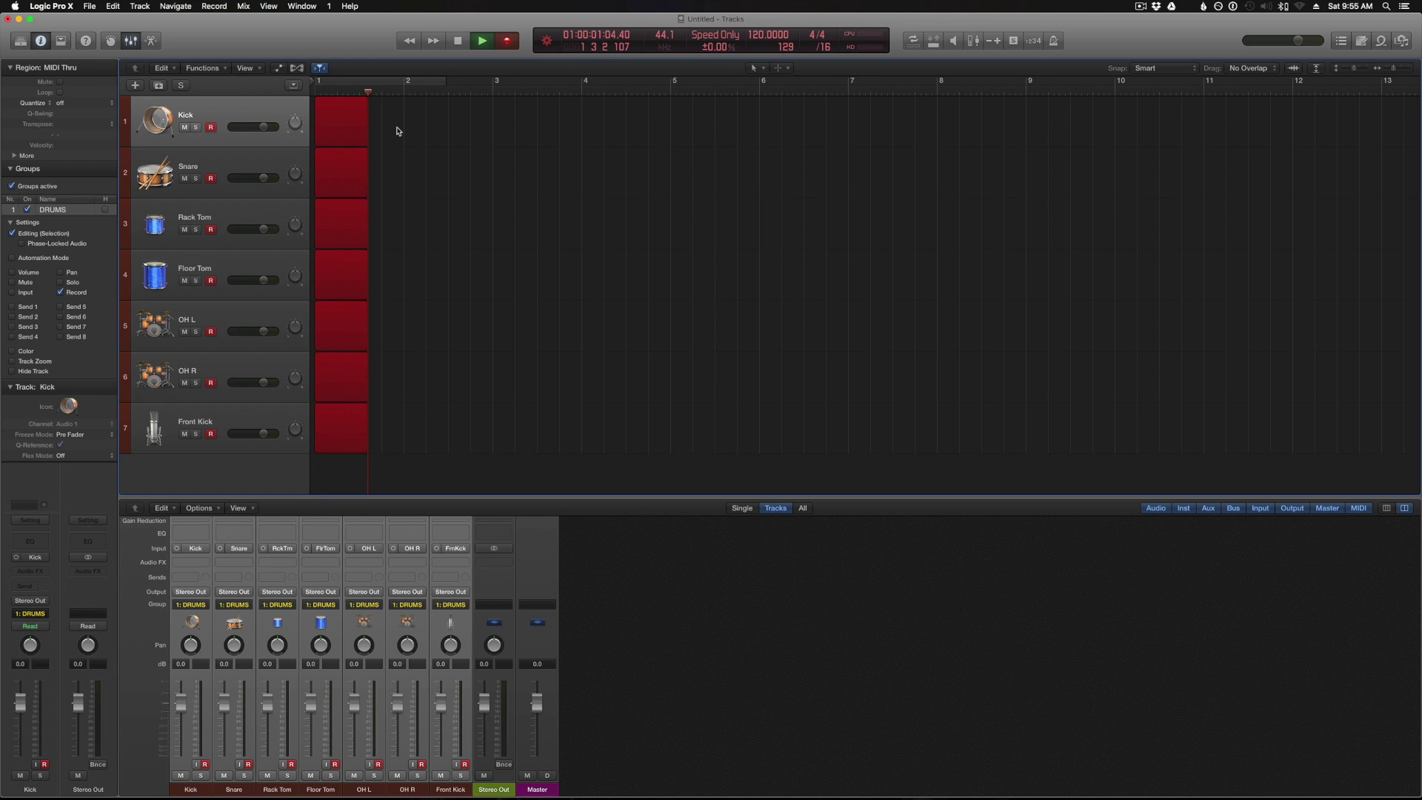
key(space)
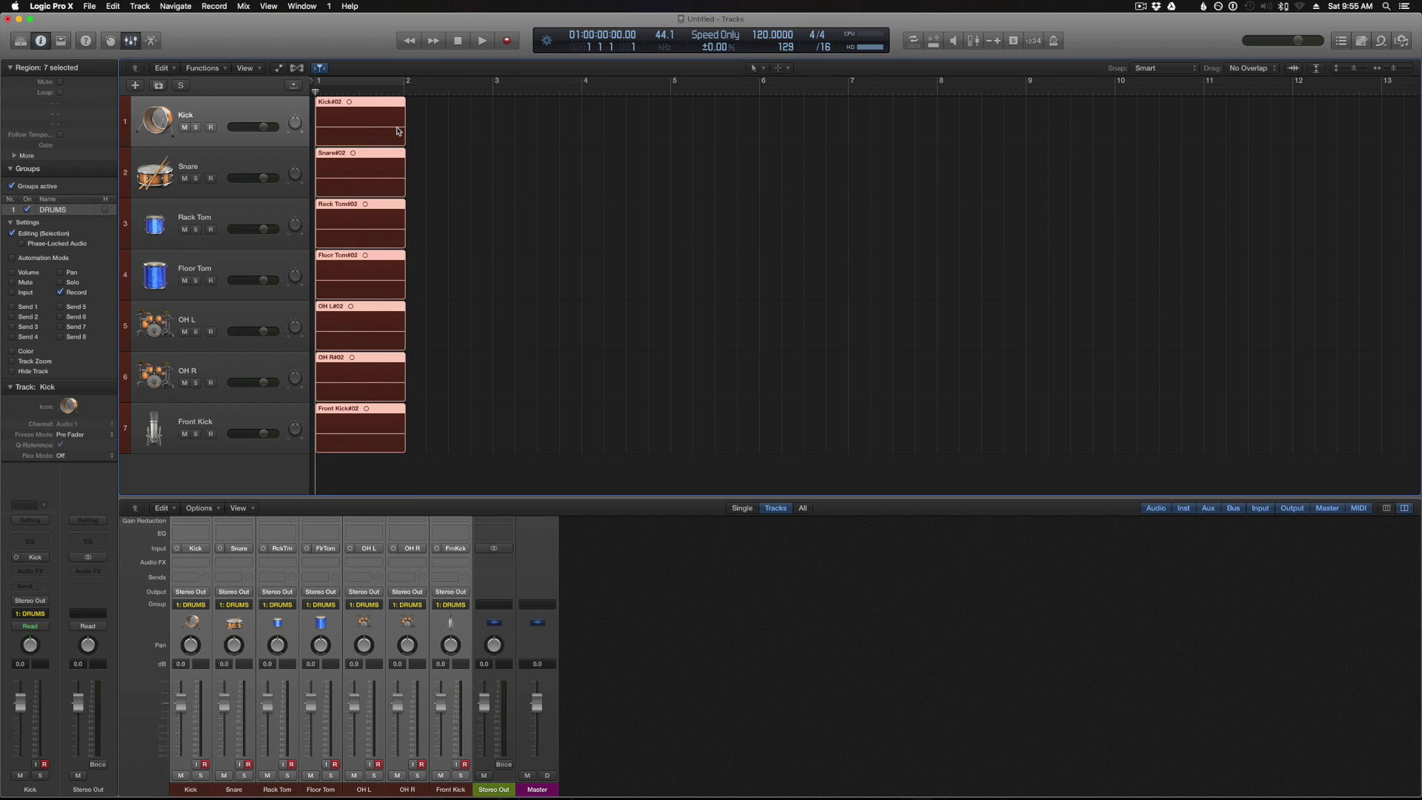
drag(317, 125, 440, 106)
mouse_move(351, 106)
mouse_down()
mouse_move(373, 106)
mouse_move(342, 106)
mouse_up()
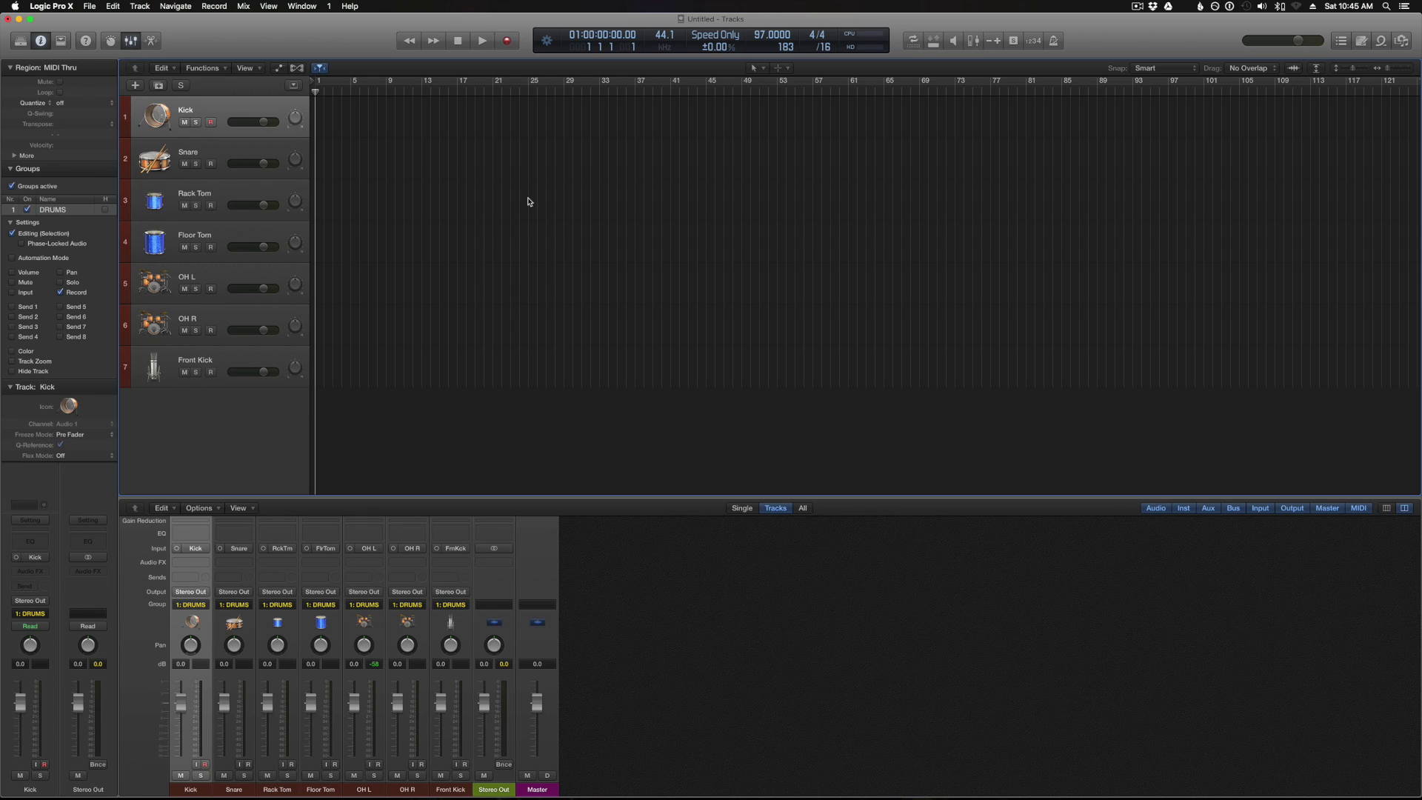
Step: Add a new audio track above Kick named 'Track', then briefly open and close Finder
key(alt+super+a)
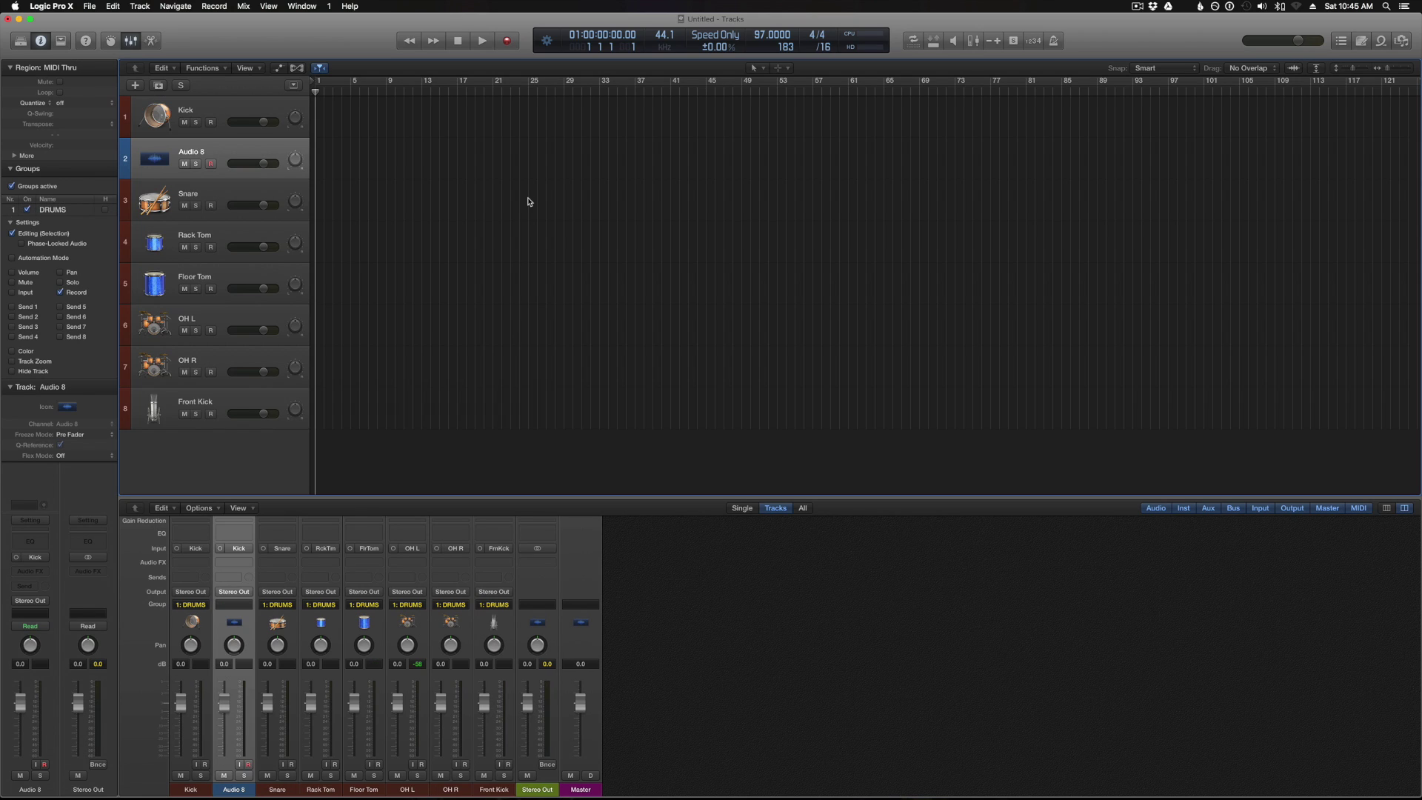
drag(260, 152, 259, 111)
double_click(260, 111)
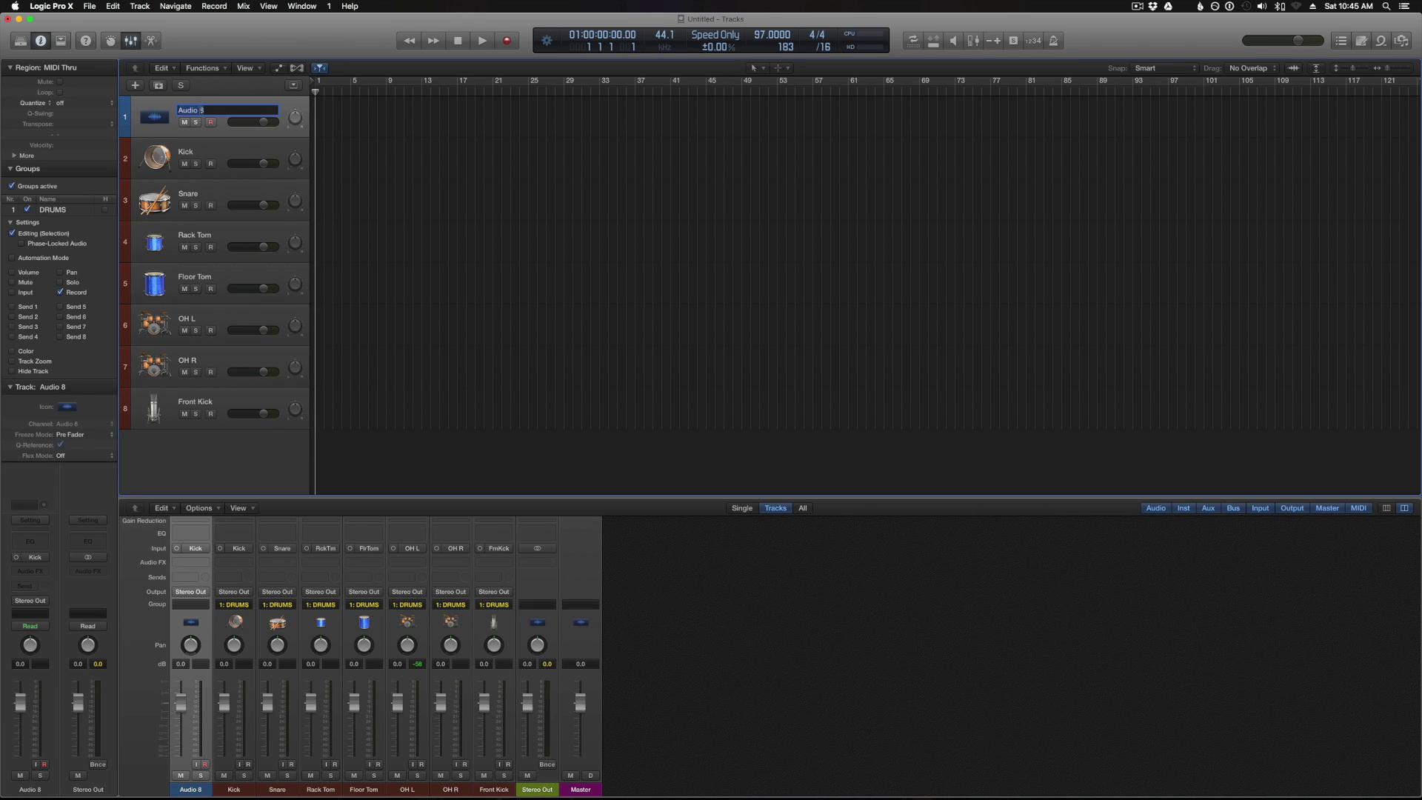
text(Track)
key(Return)
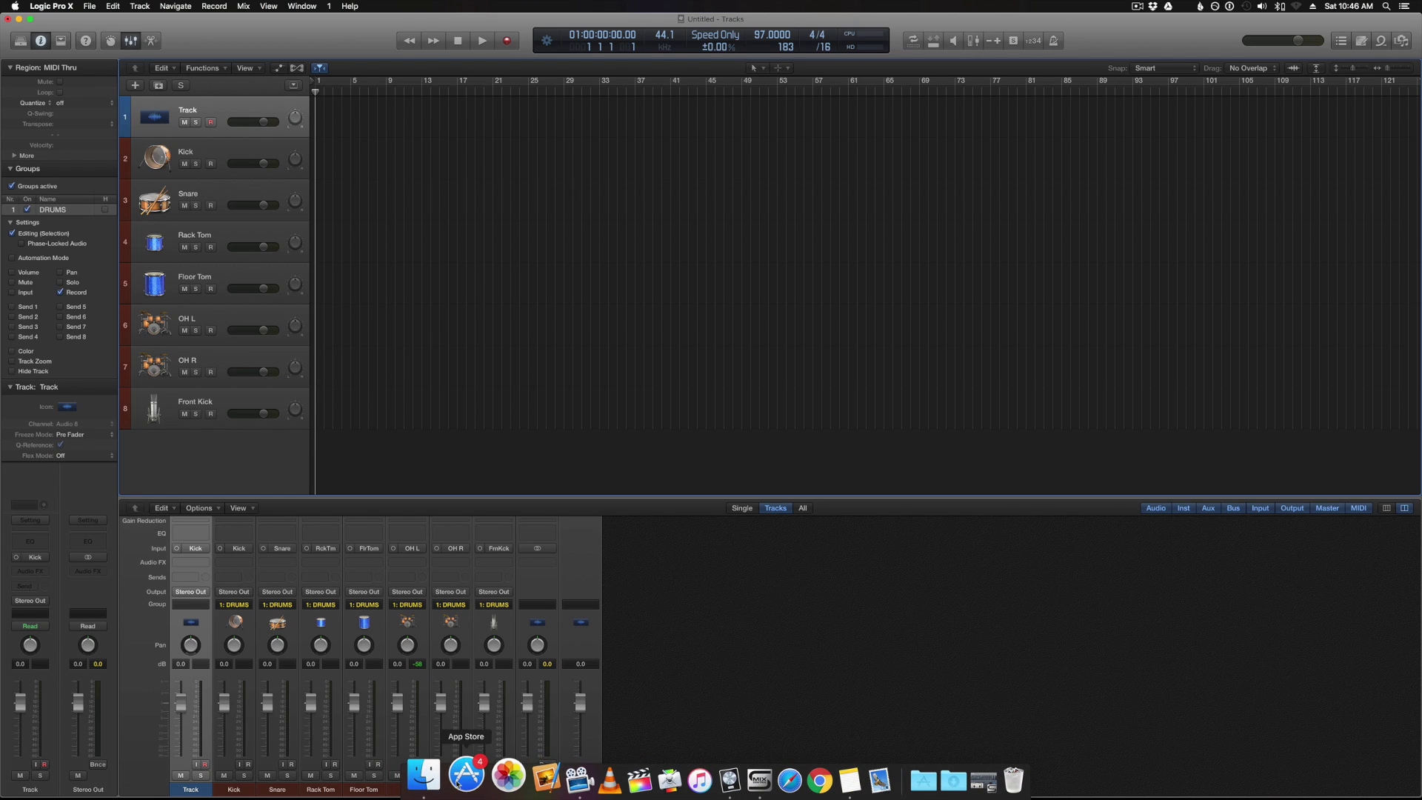
click(427, 783)
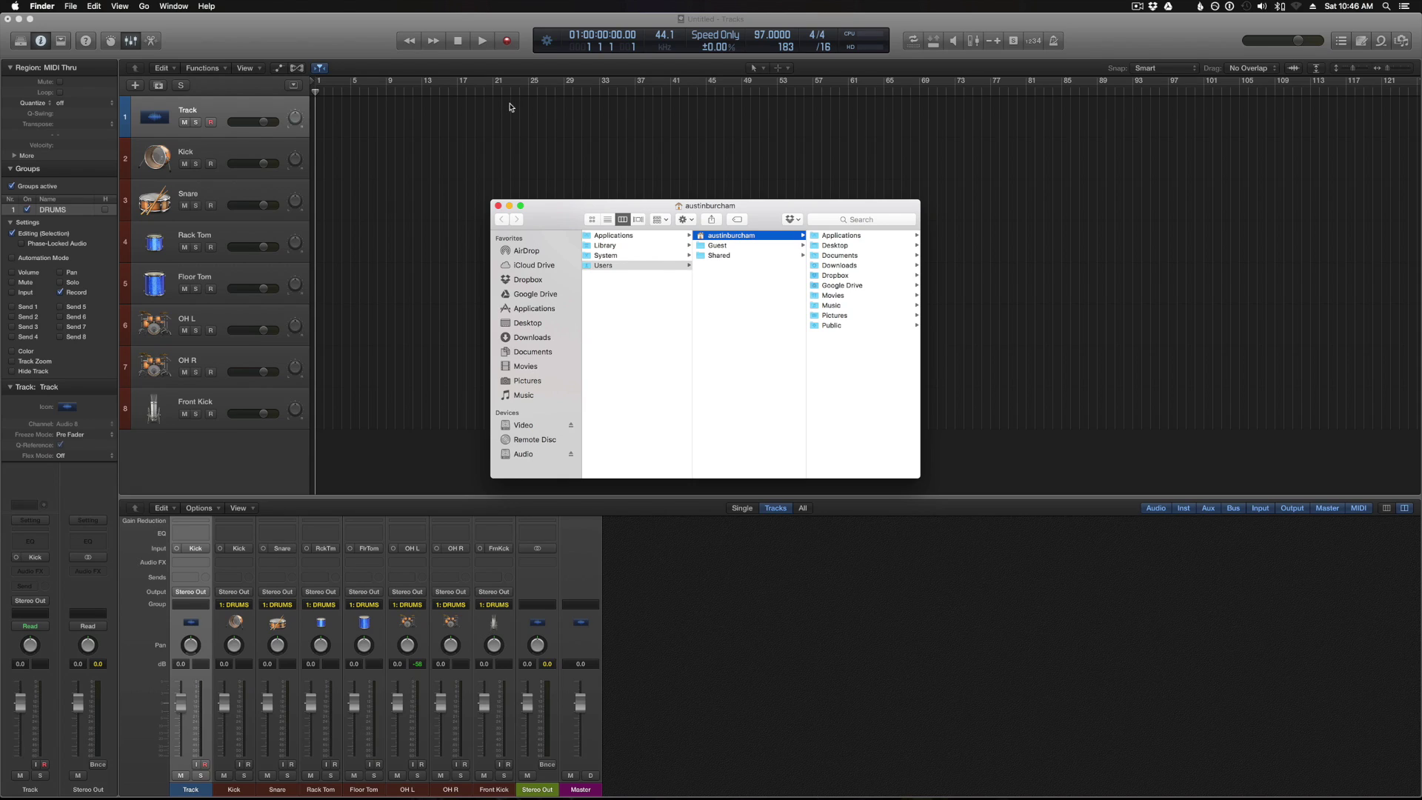
click(499, 206)
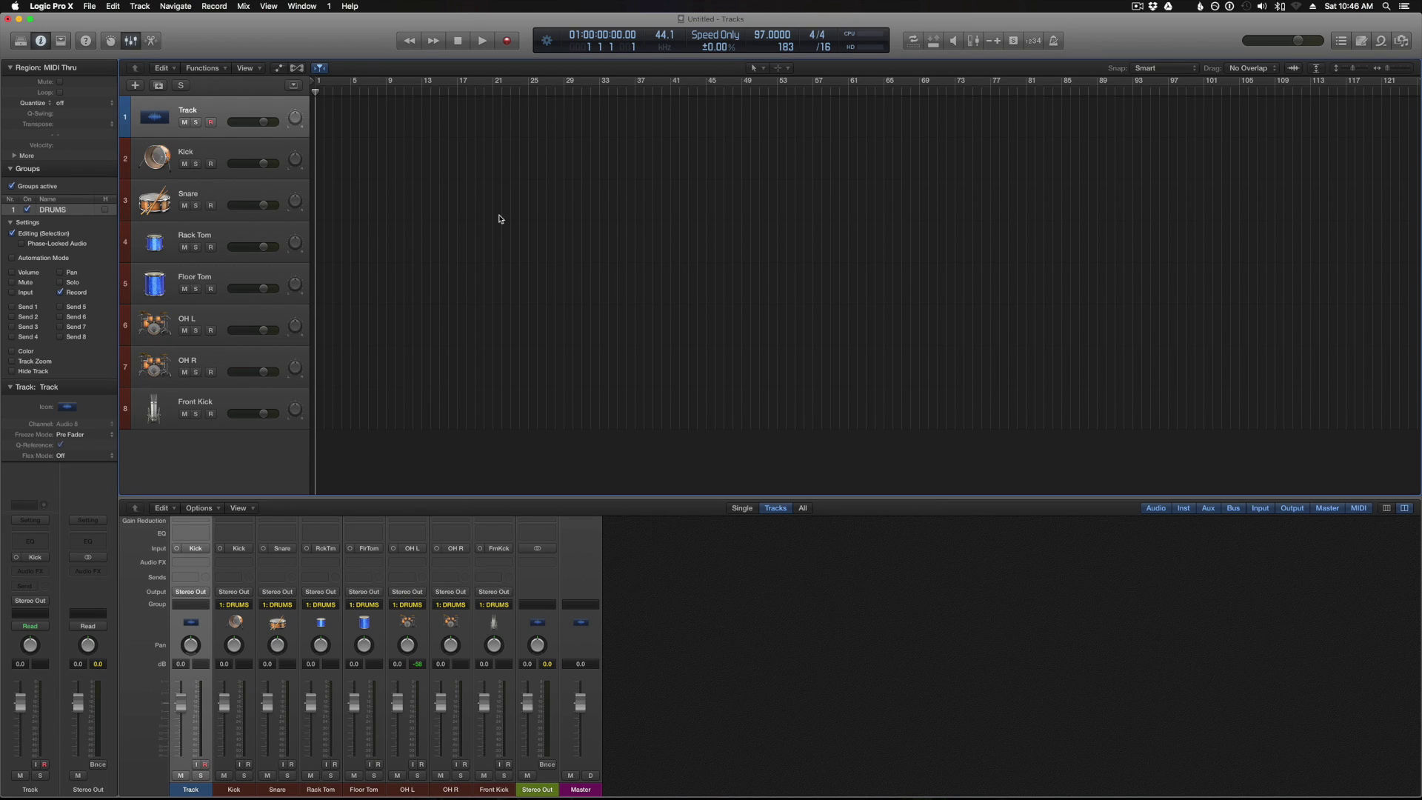
Step: From All Files, drag Audio > Jack's Solo Project > Song 11.mp3 onto Track at bar 1
click(1402, 42)
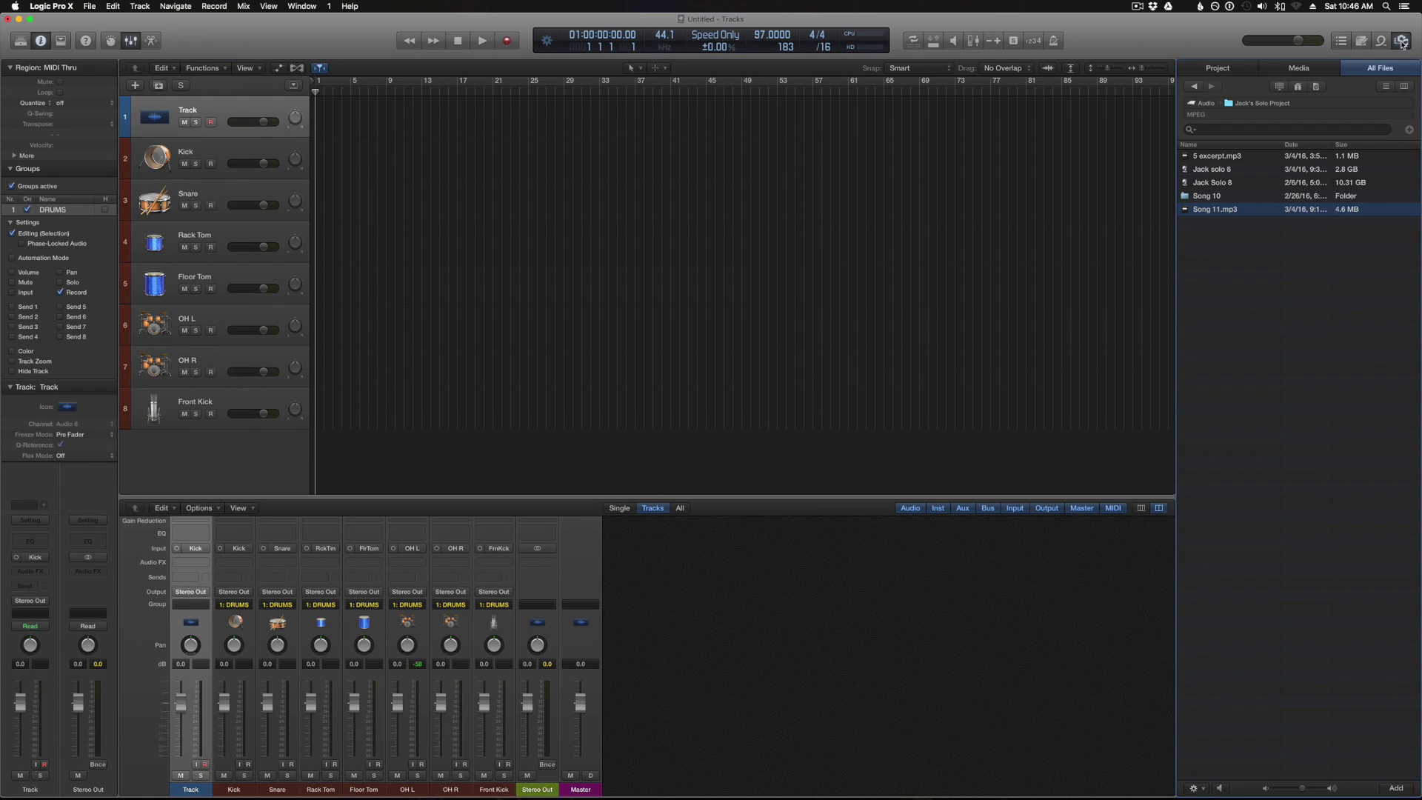
click(1324, 71)
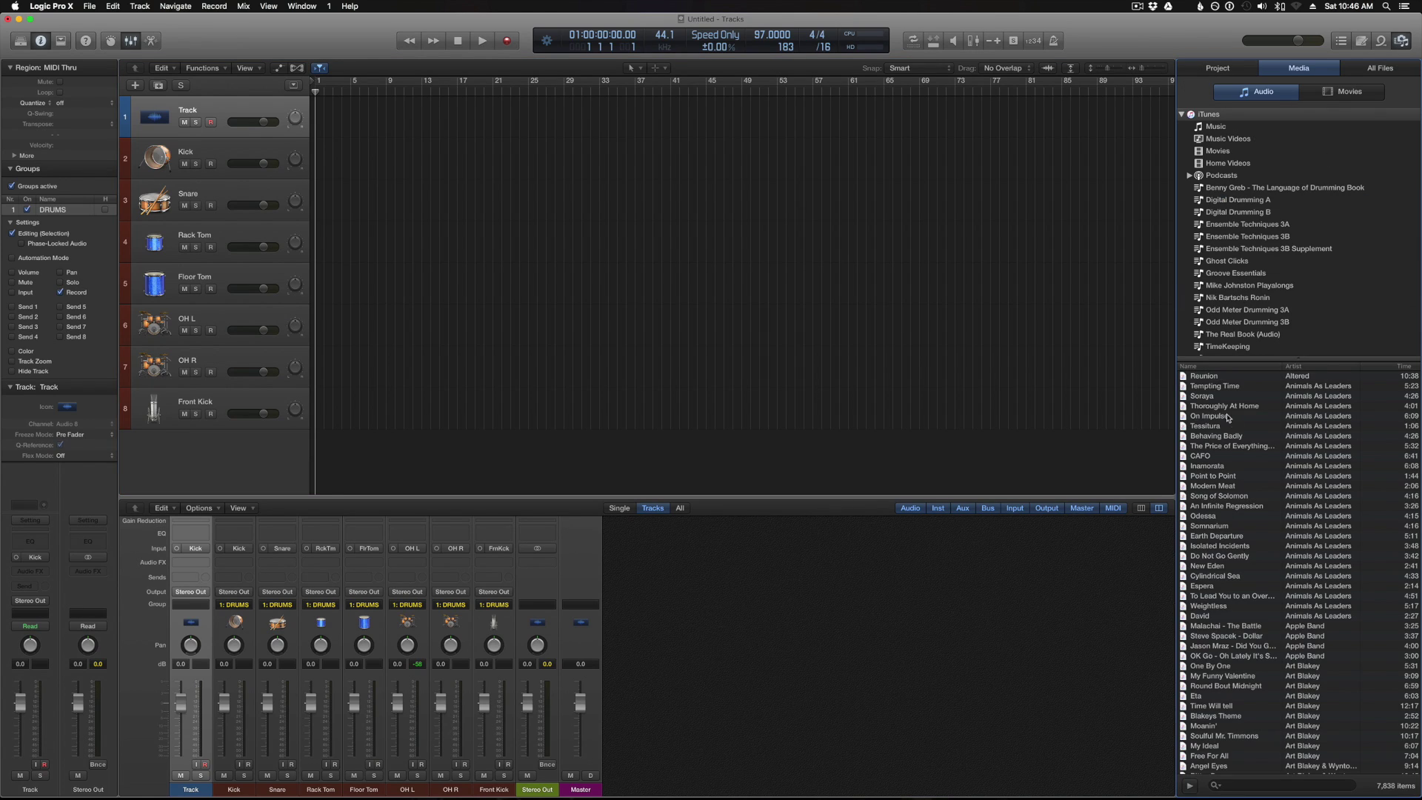
click(1375, 70)
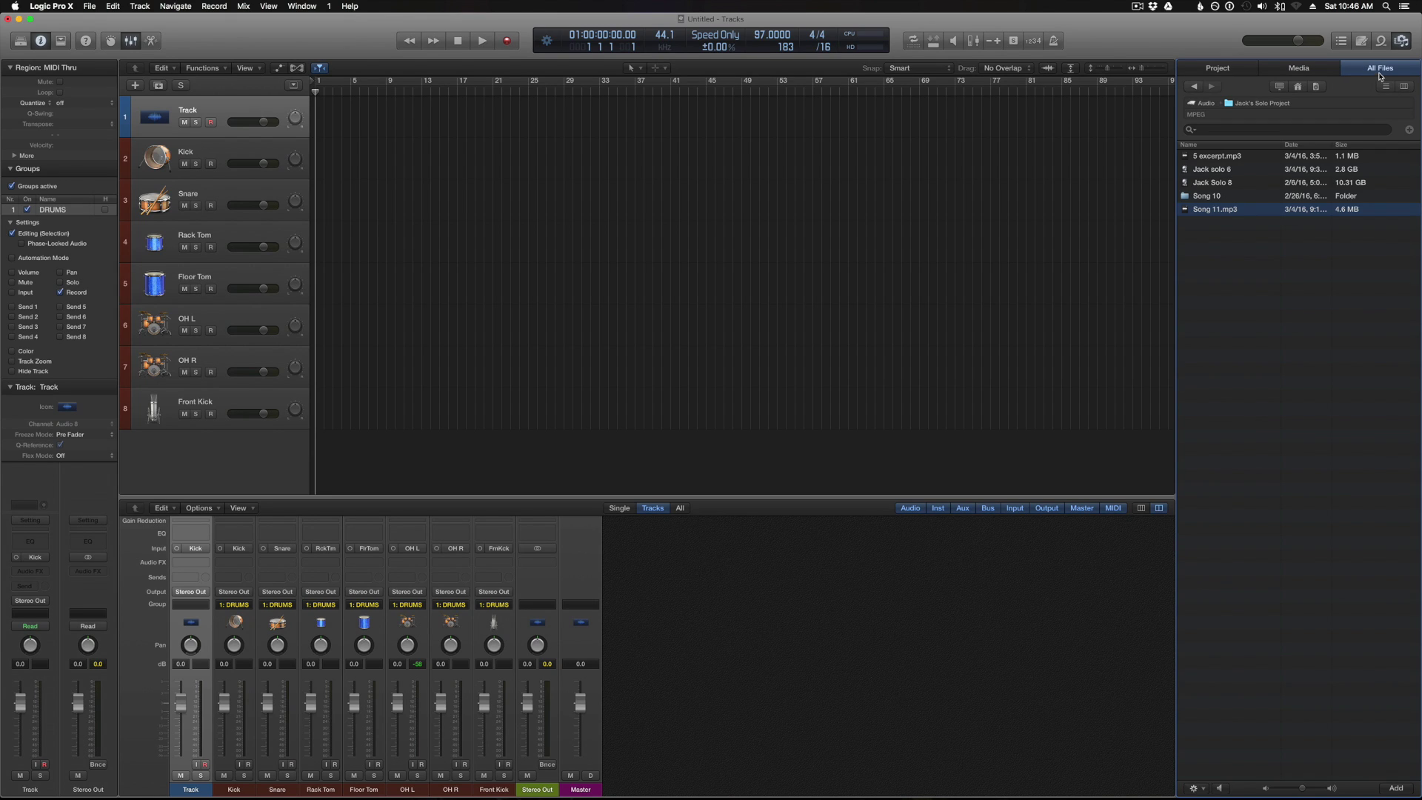
click(1279, 87)
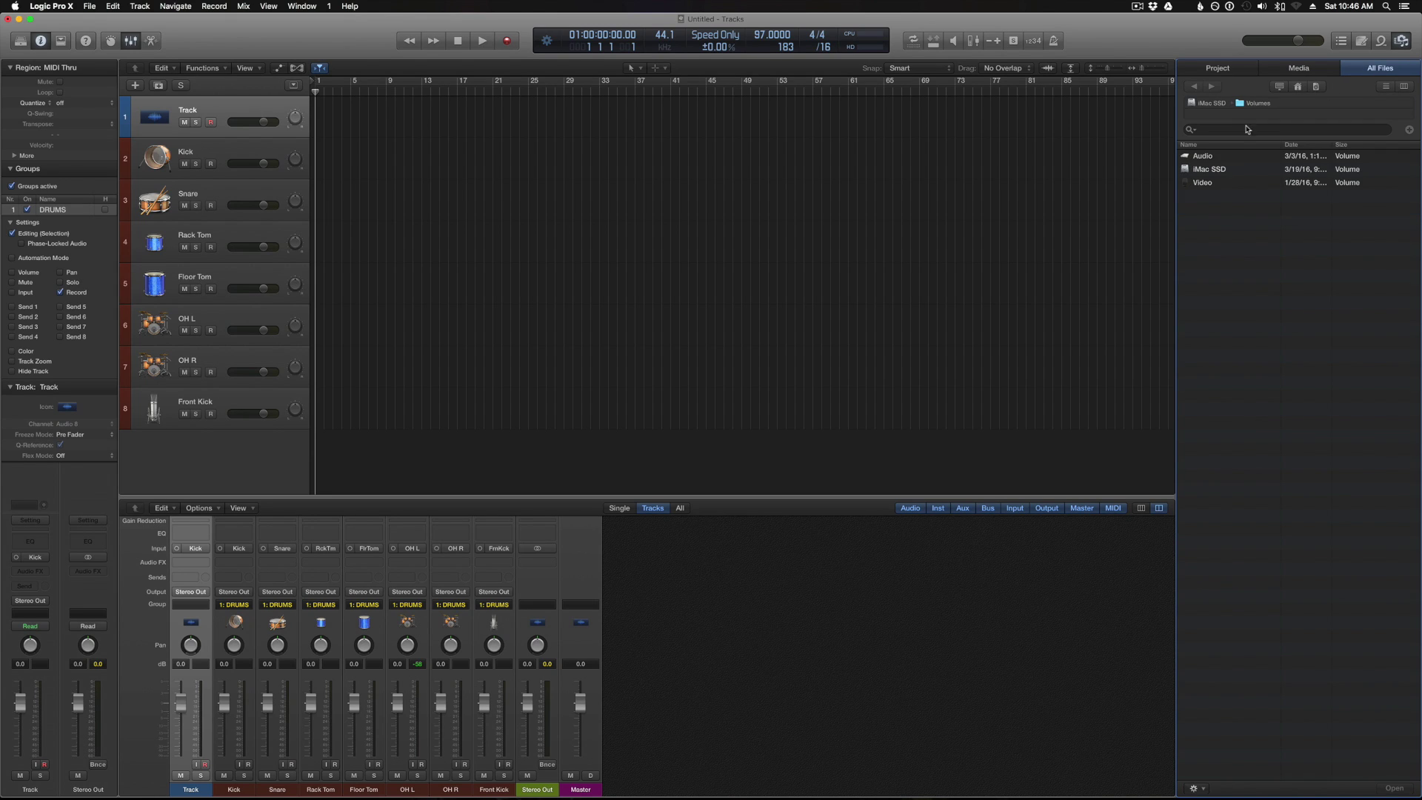
double_click(1210, 157)
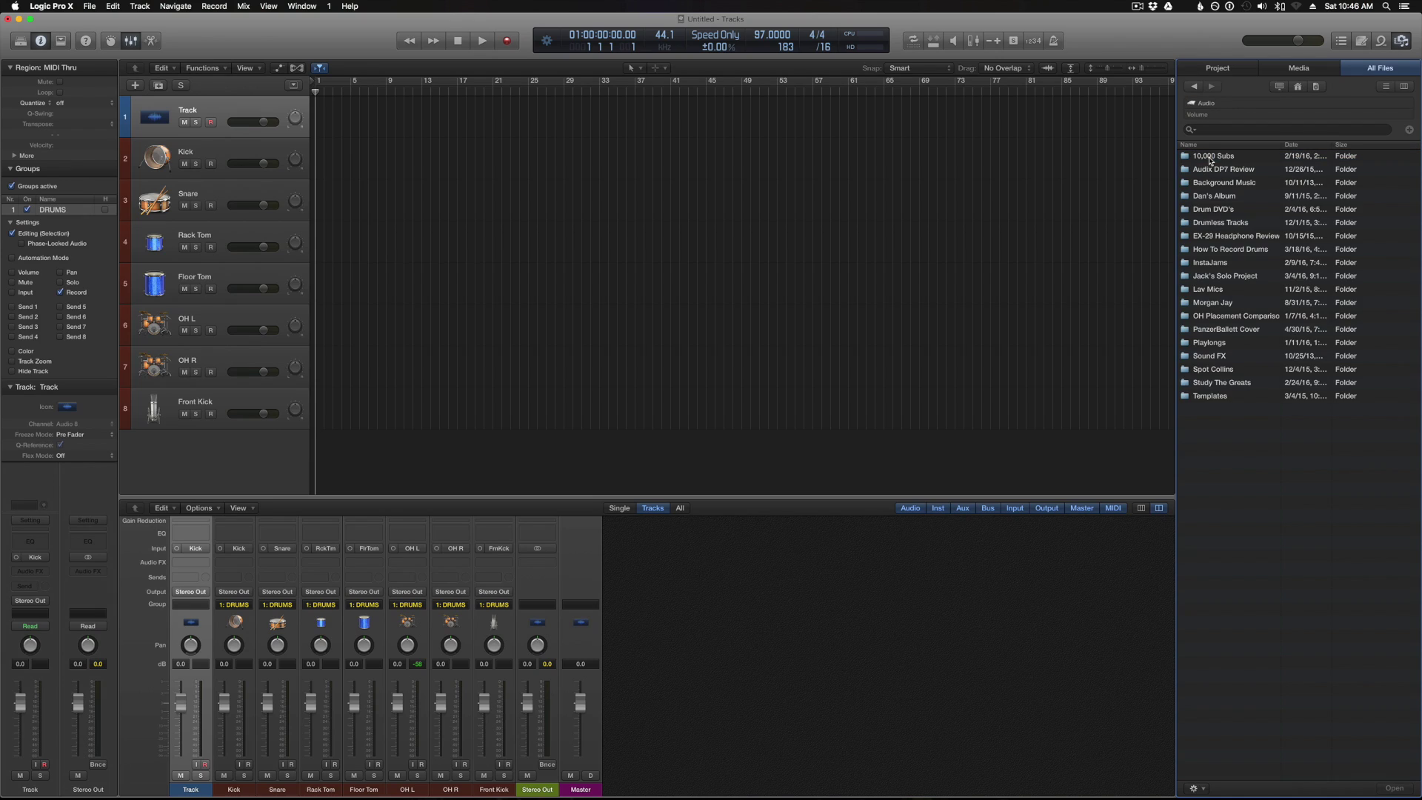
double_click(1243, 279)
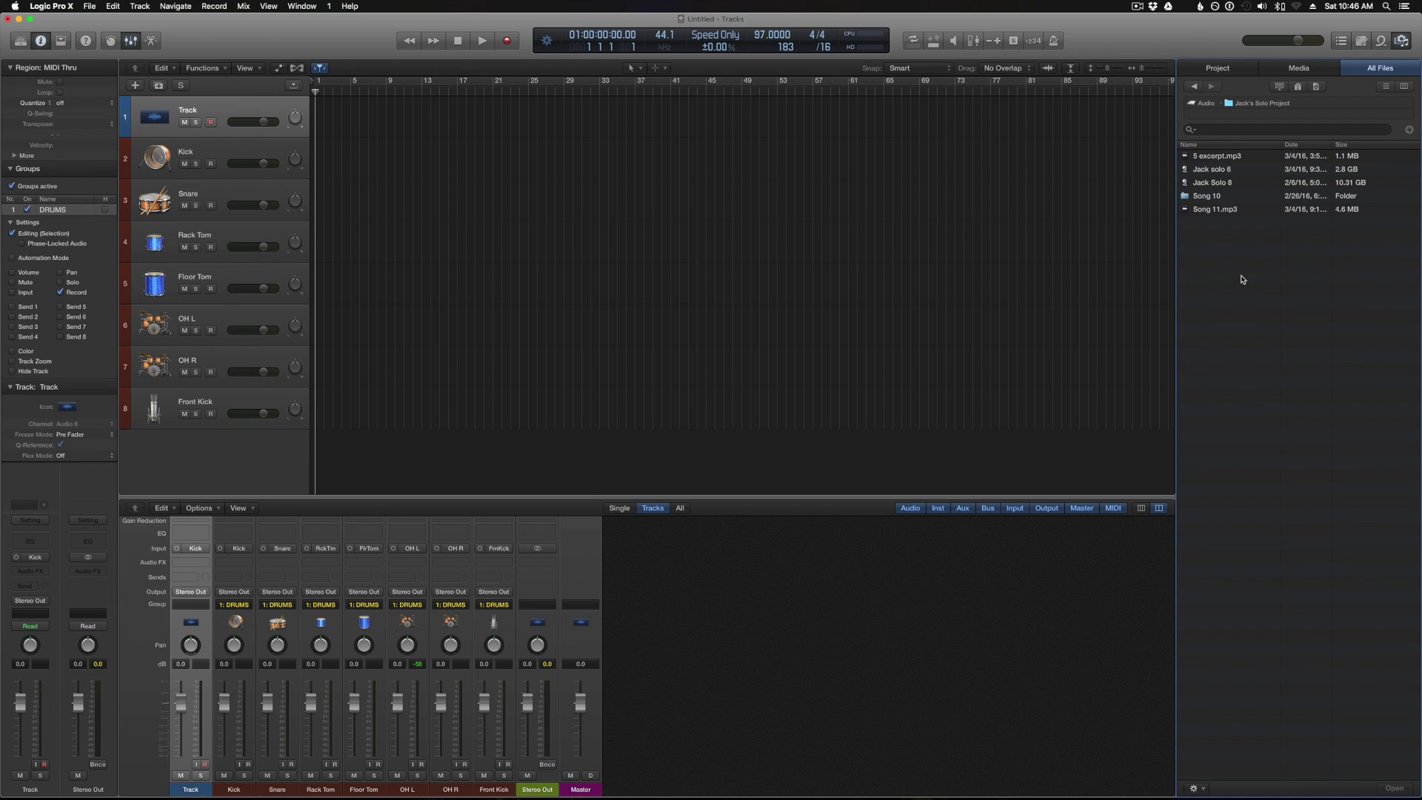
click(1250, 211)
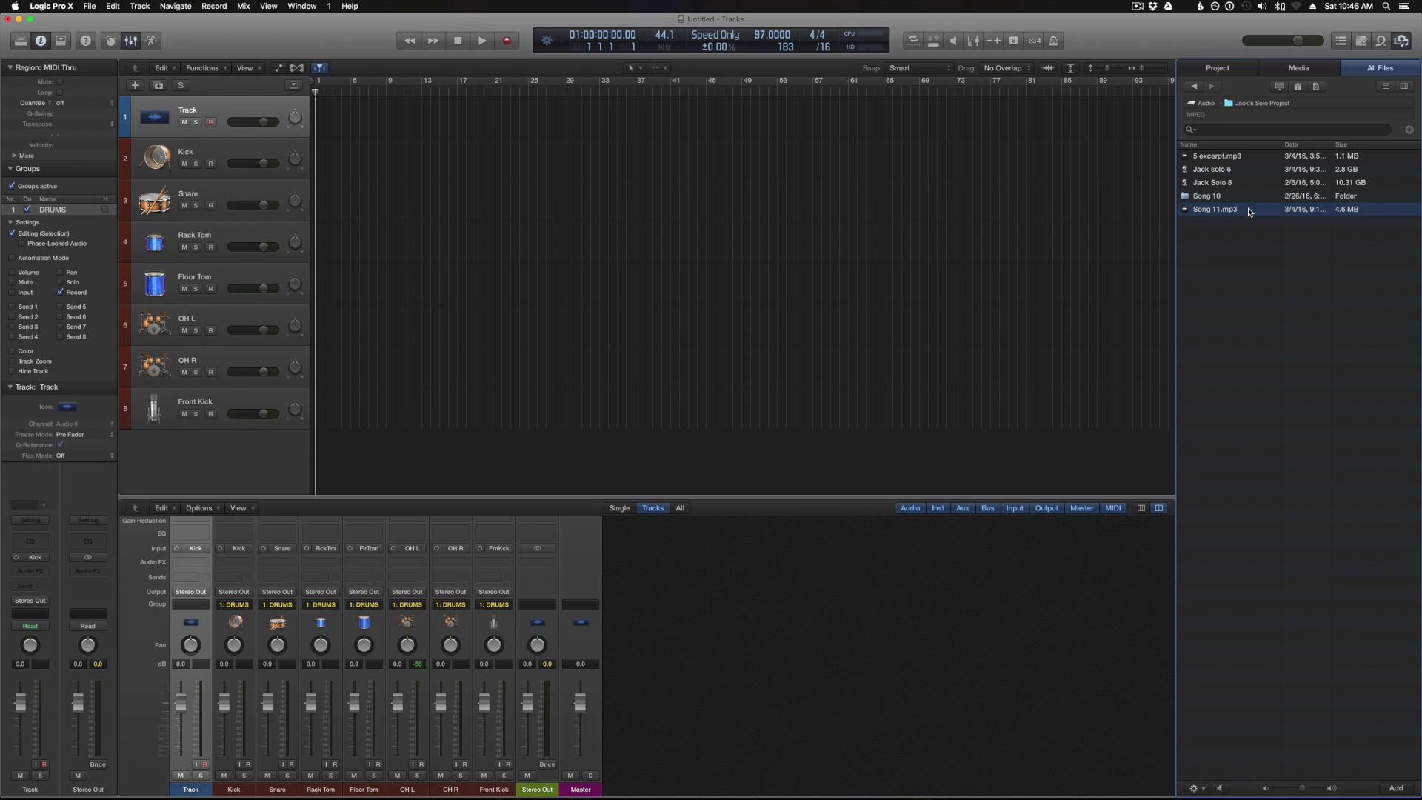
drag(1250, 212, 319, 112)
click(1405, 42)
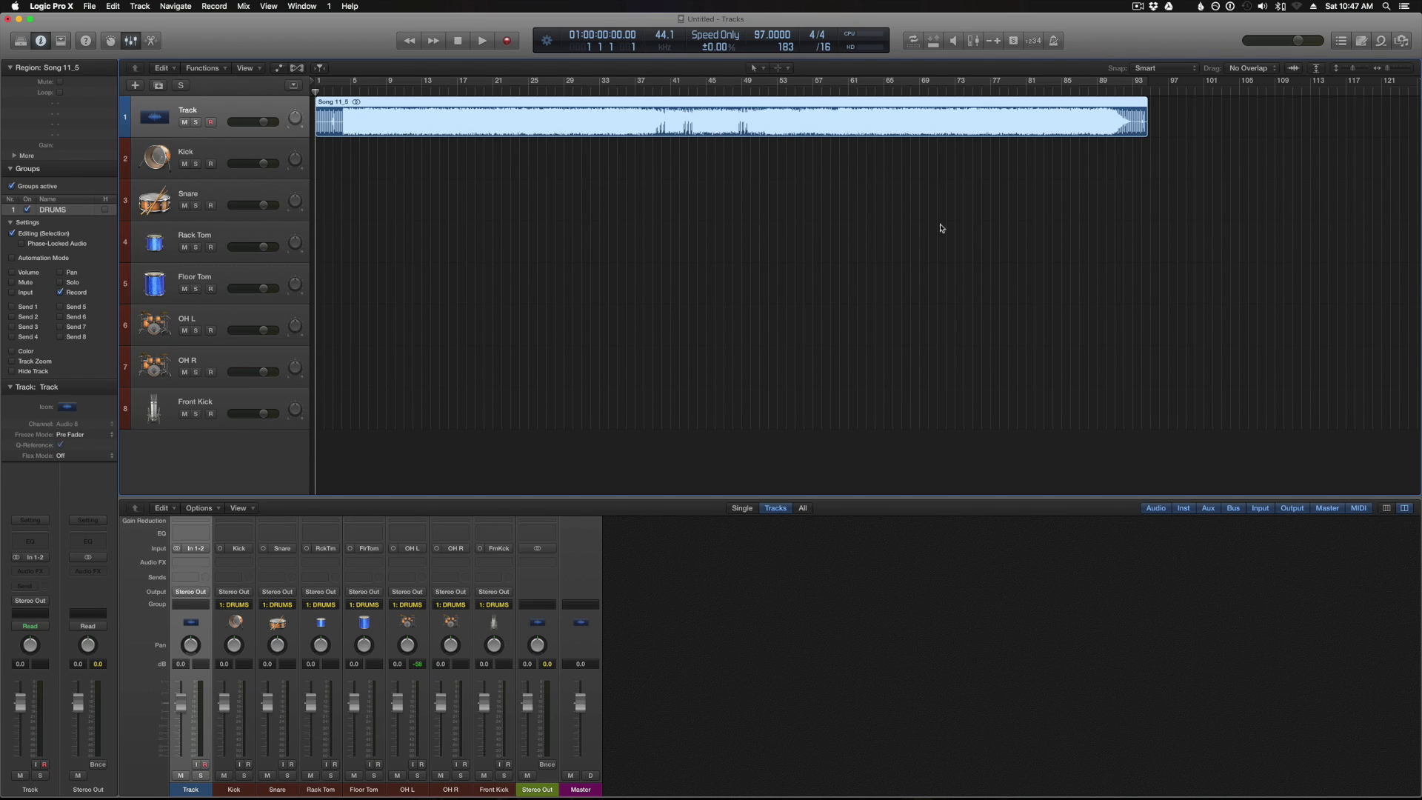
Step: Show the Marker, Signature and Tempo global tracks and reselect the Song 11_5 region
click(294, 86)
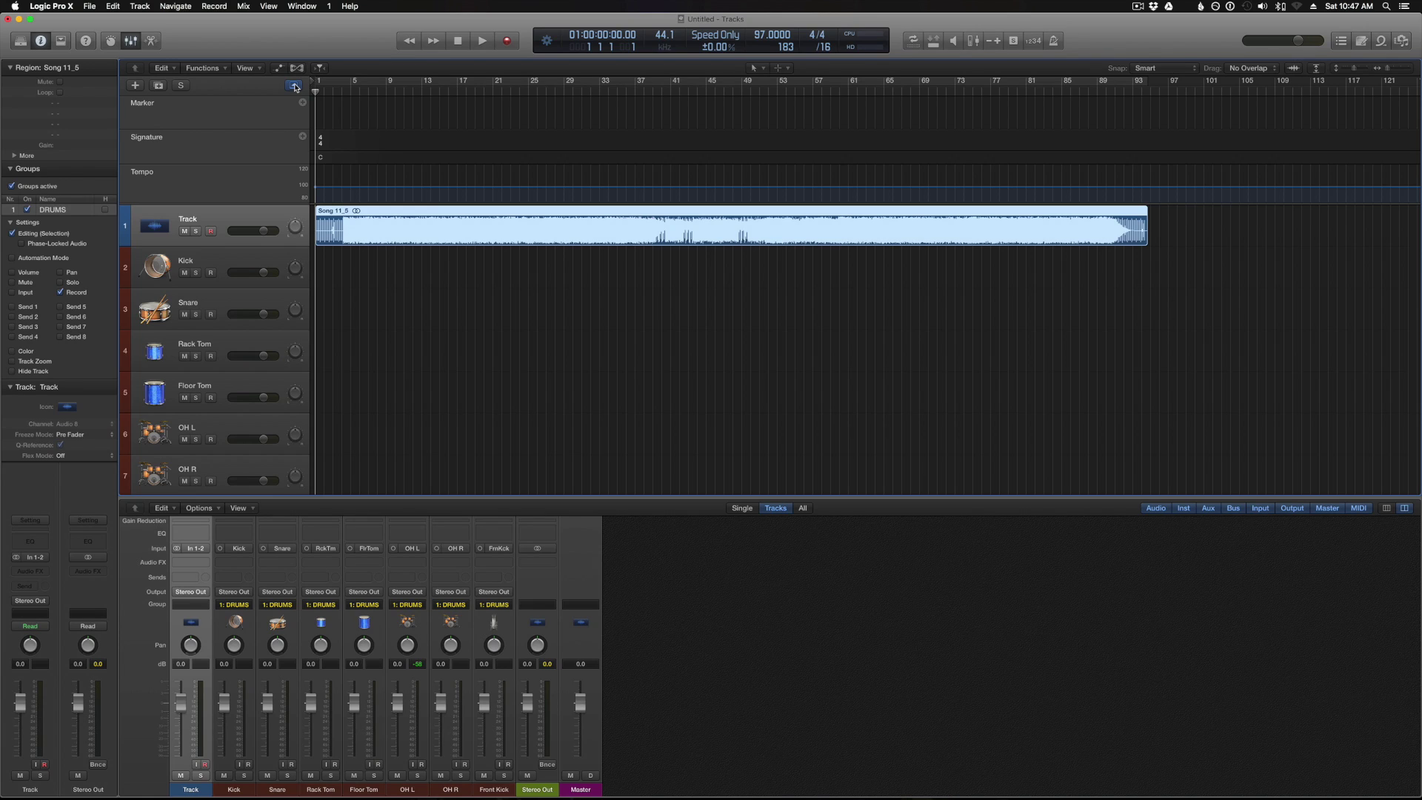
click(385, 292)
click(379, 224)
Step: Change the project tempo from 97 to 188 and switch the metronome on
drag(376, 190, 376, 189)
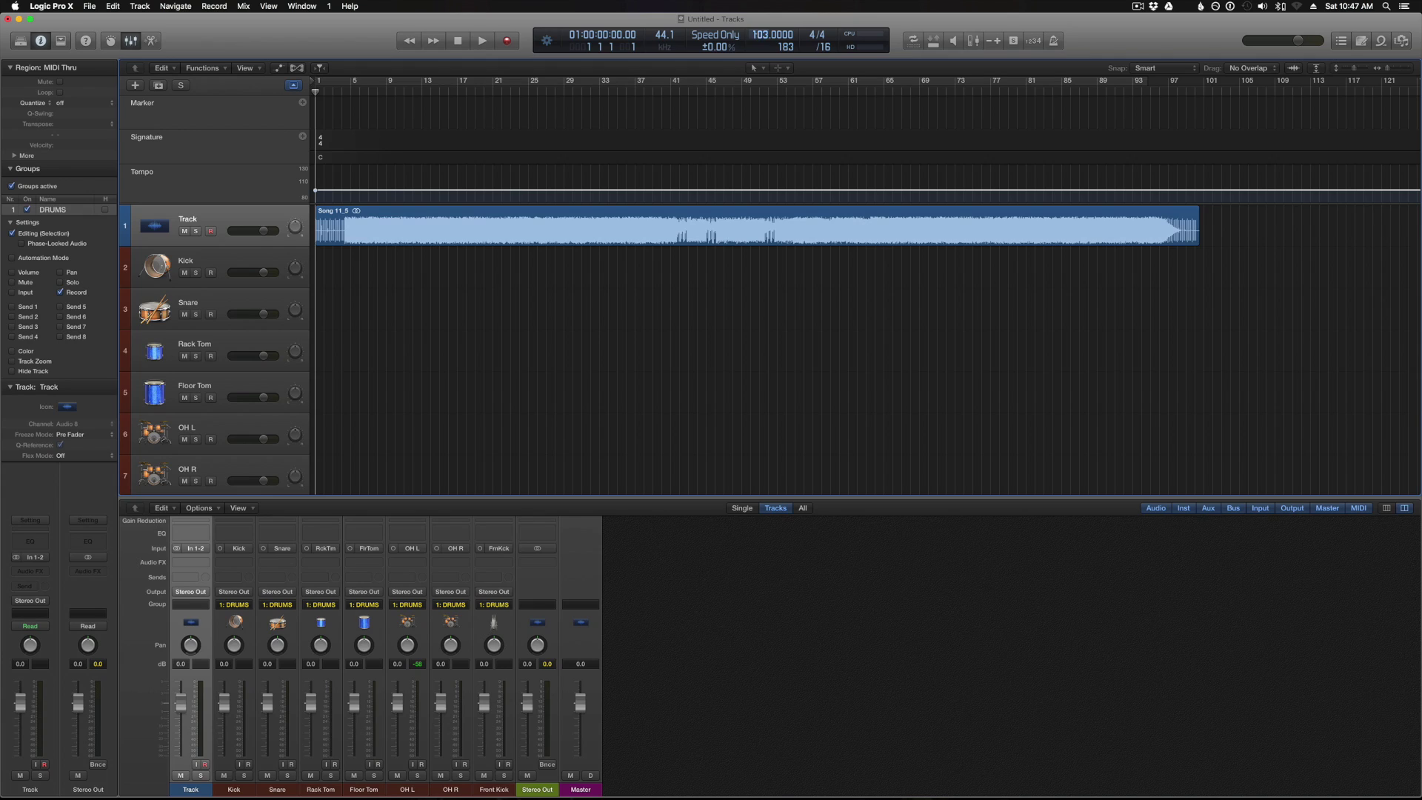
text(188)
key(Return)
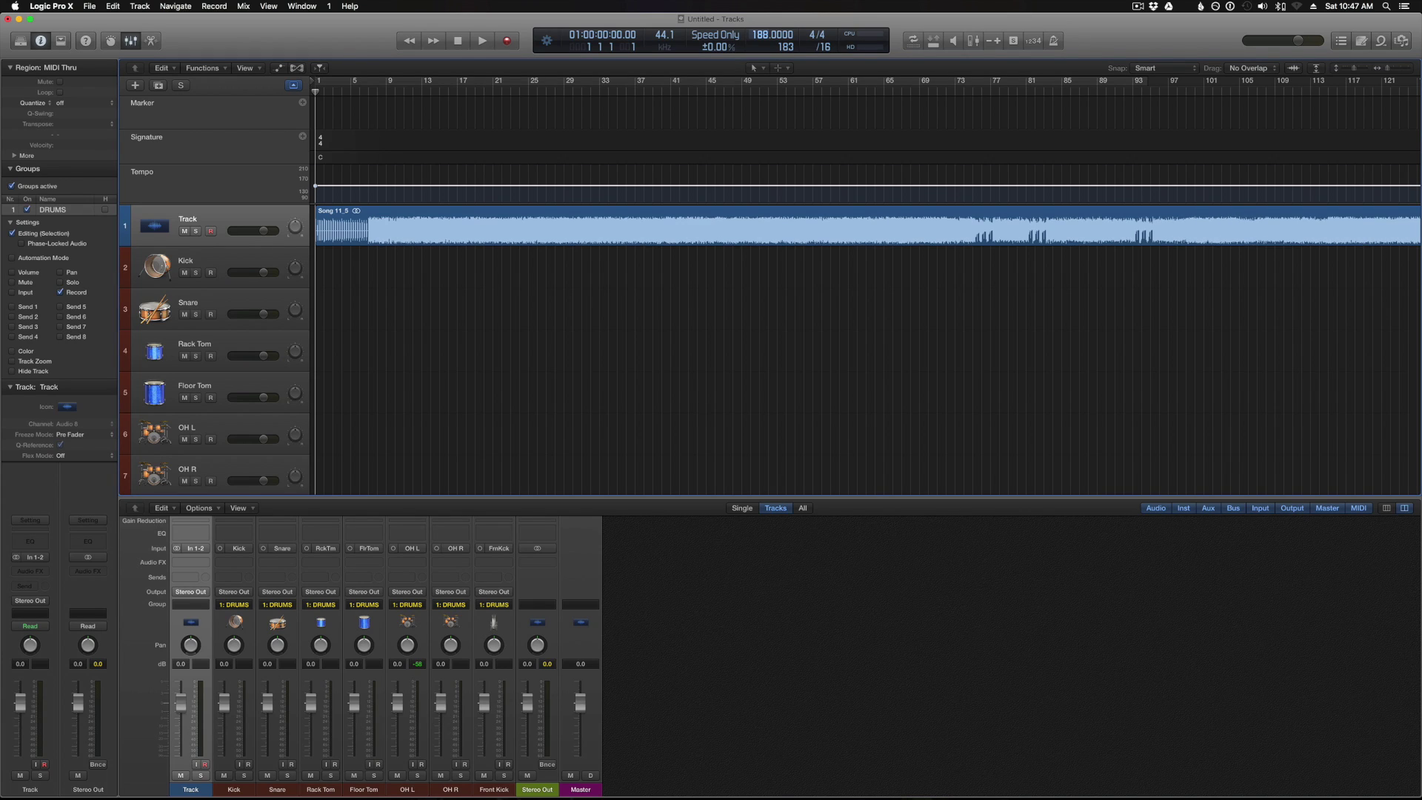
click(693, 290)
click(1053, 41)
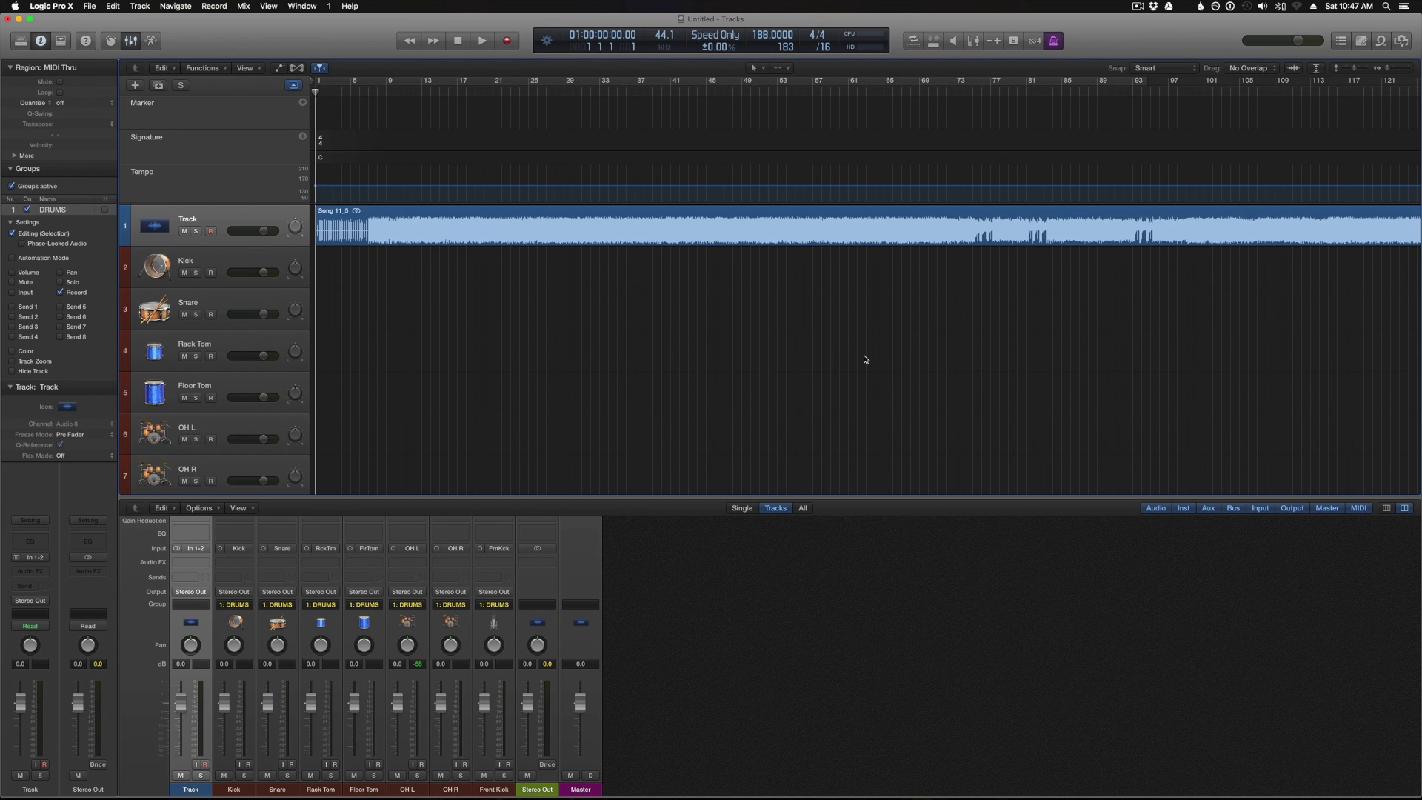
key(space)
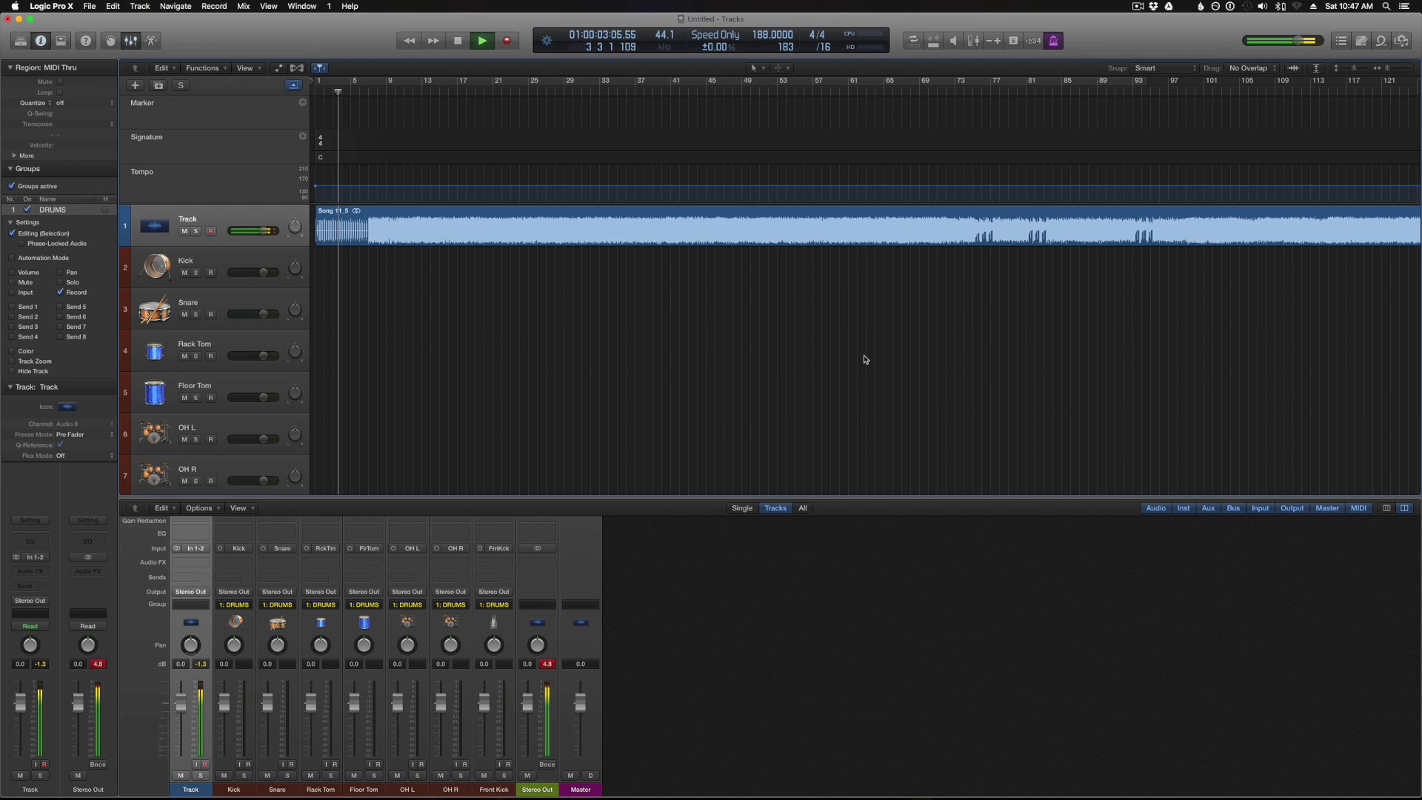
key(space)
key(Return)
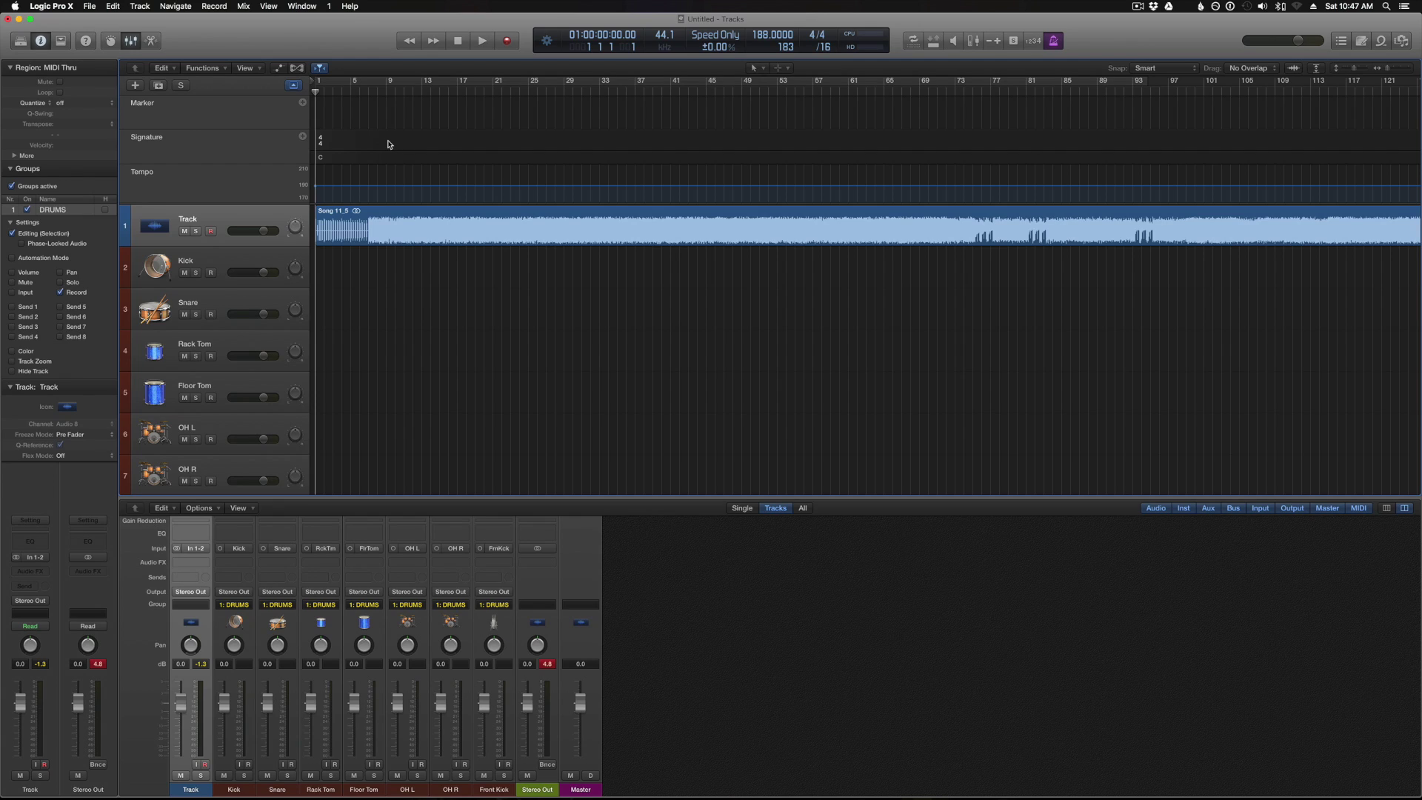
Step: Add a 7/8 time signature at bar 9
click(384, 90)
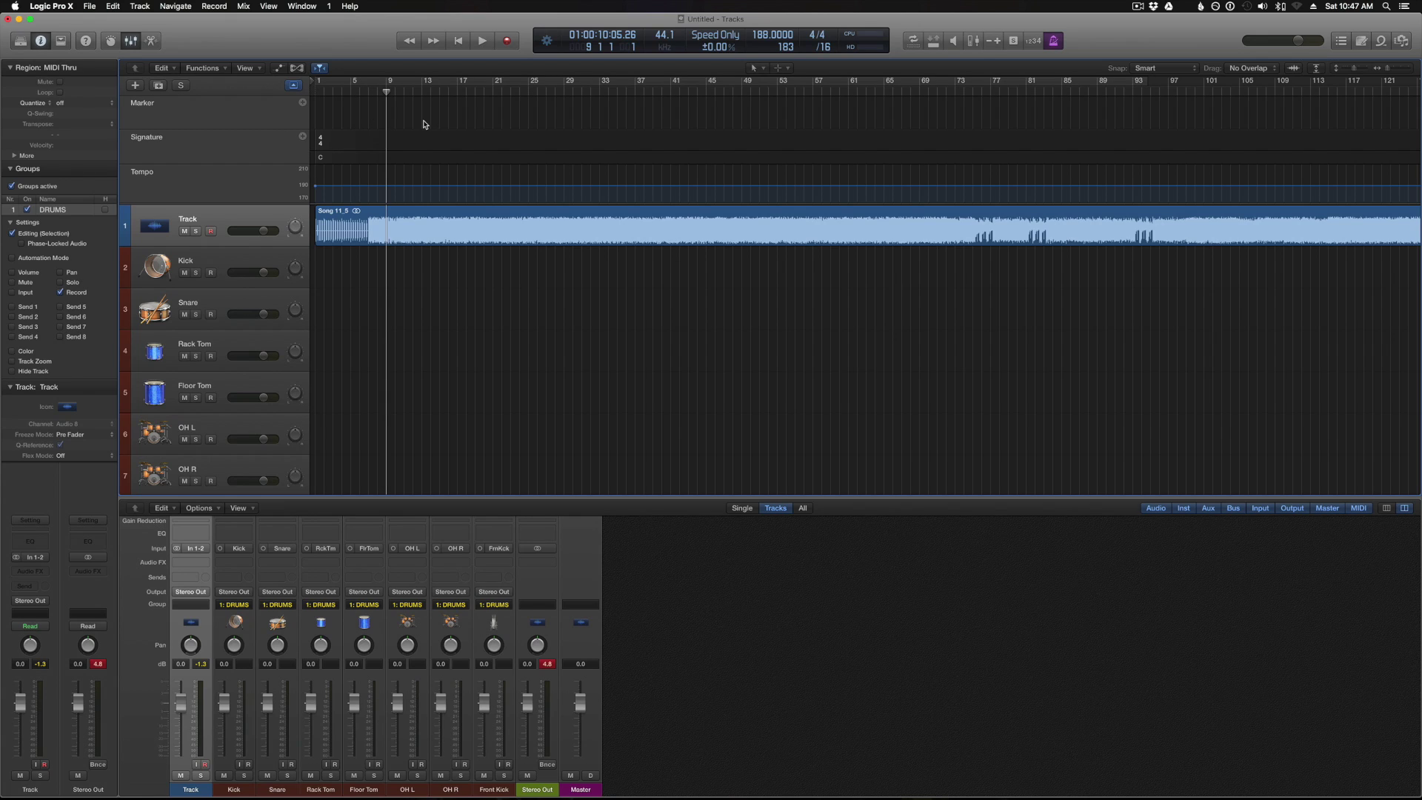
click(303, 137)
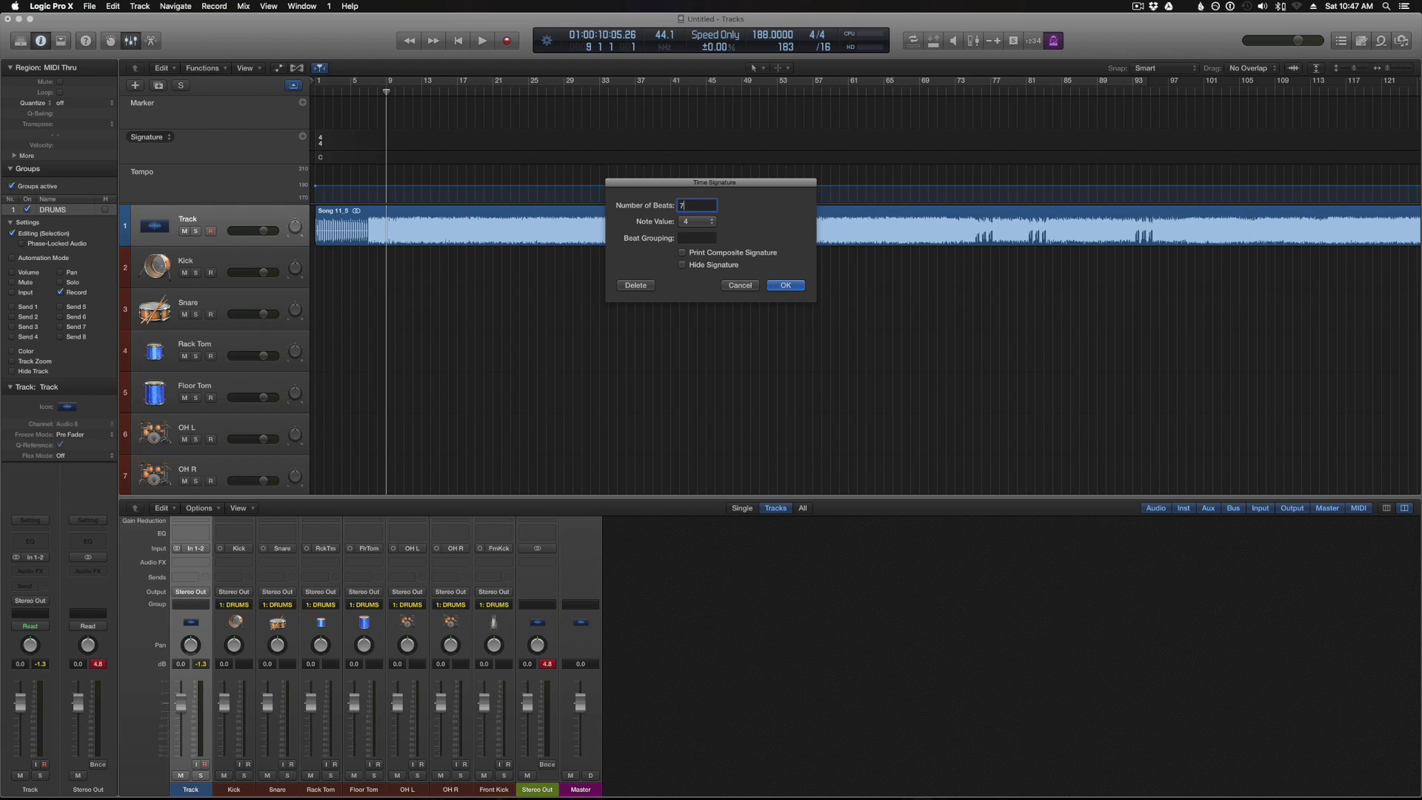
text(7)
click(696, 221)
click(696, 234)
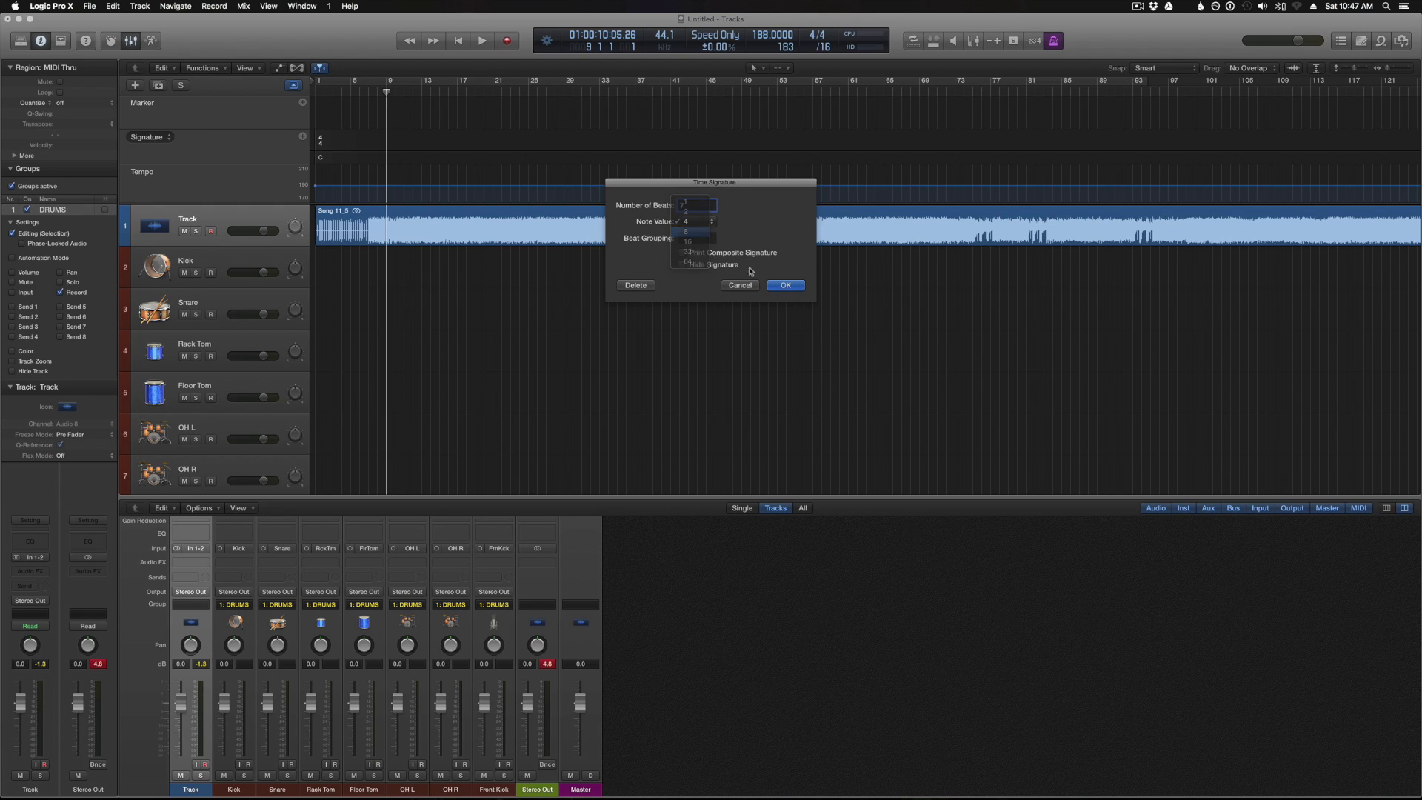
click(784, 286)
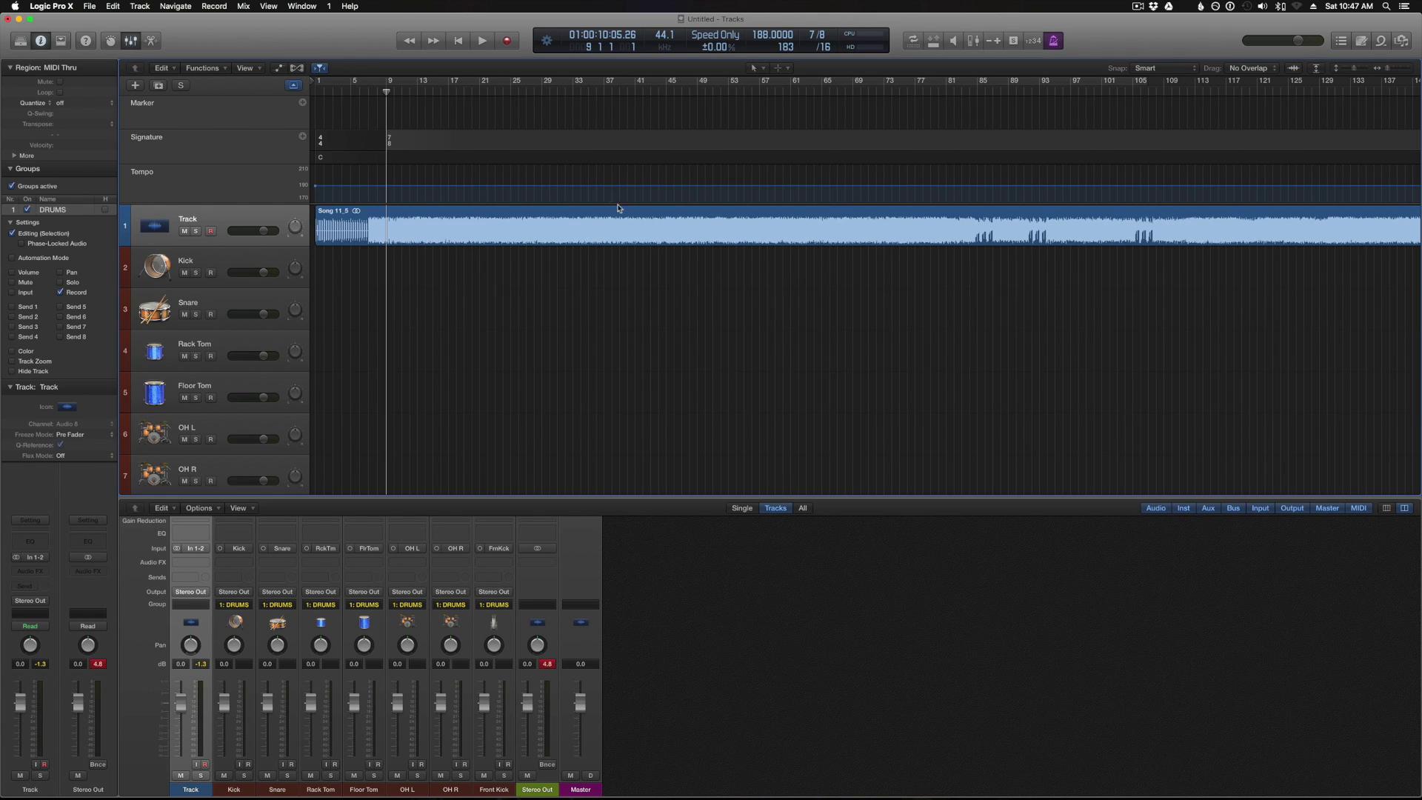
Step: Add a 15/16 time signature at bar 21
click(305, 135)
text(15)
click(696, 222)
click(687, 232)
click(782, 285)
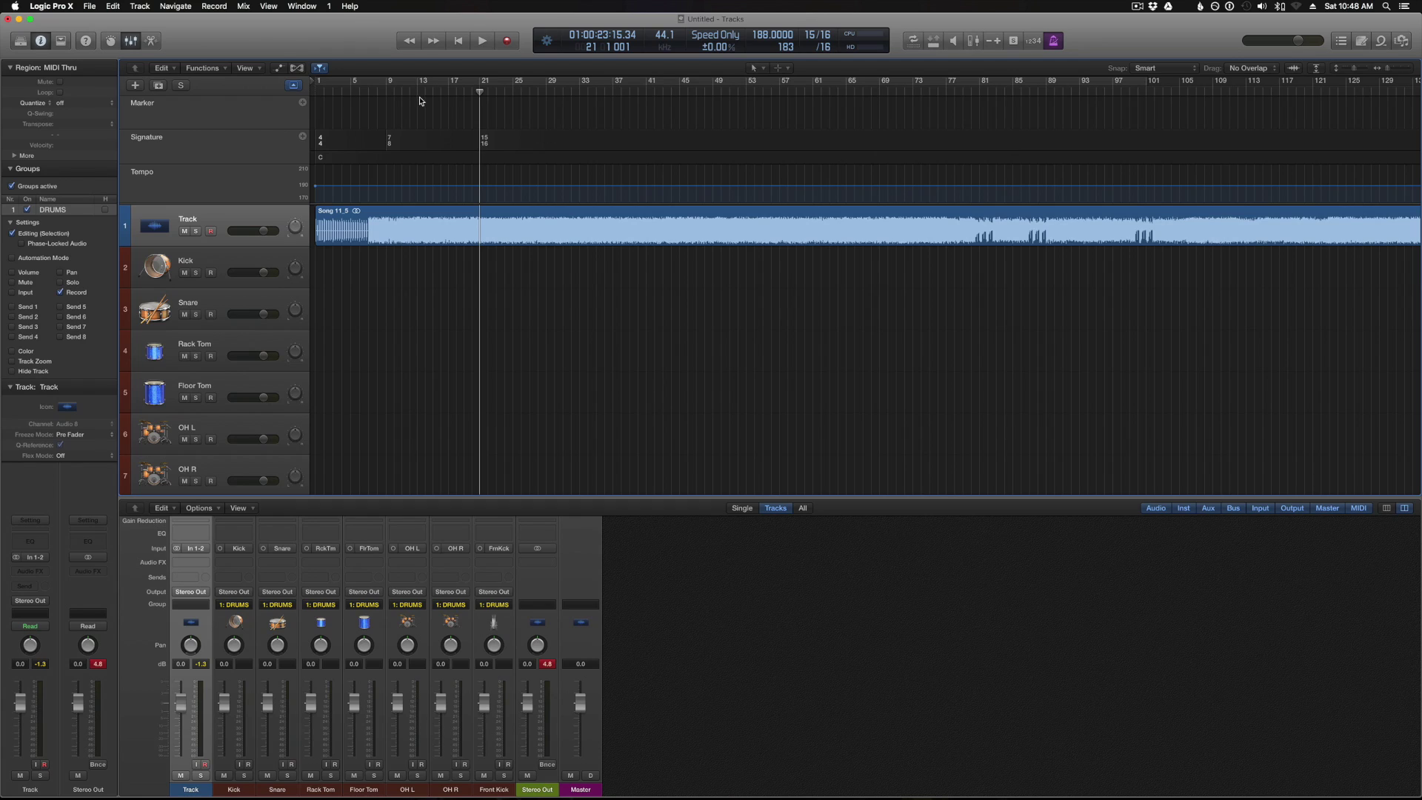
Step: Scroll the view and place the playhead at bar 5
click(363, 92)
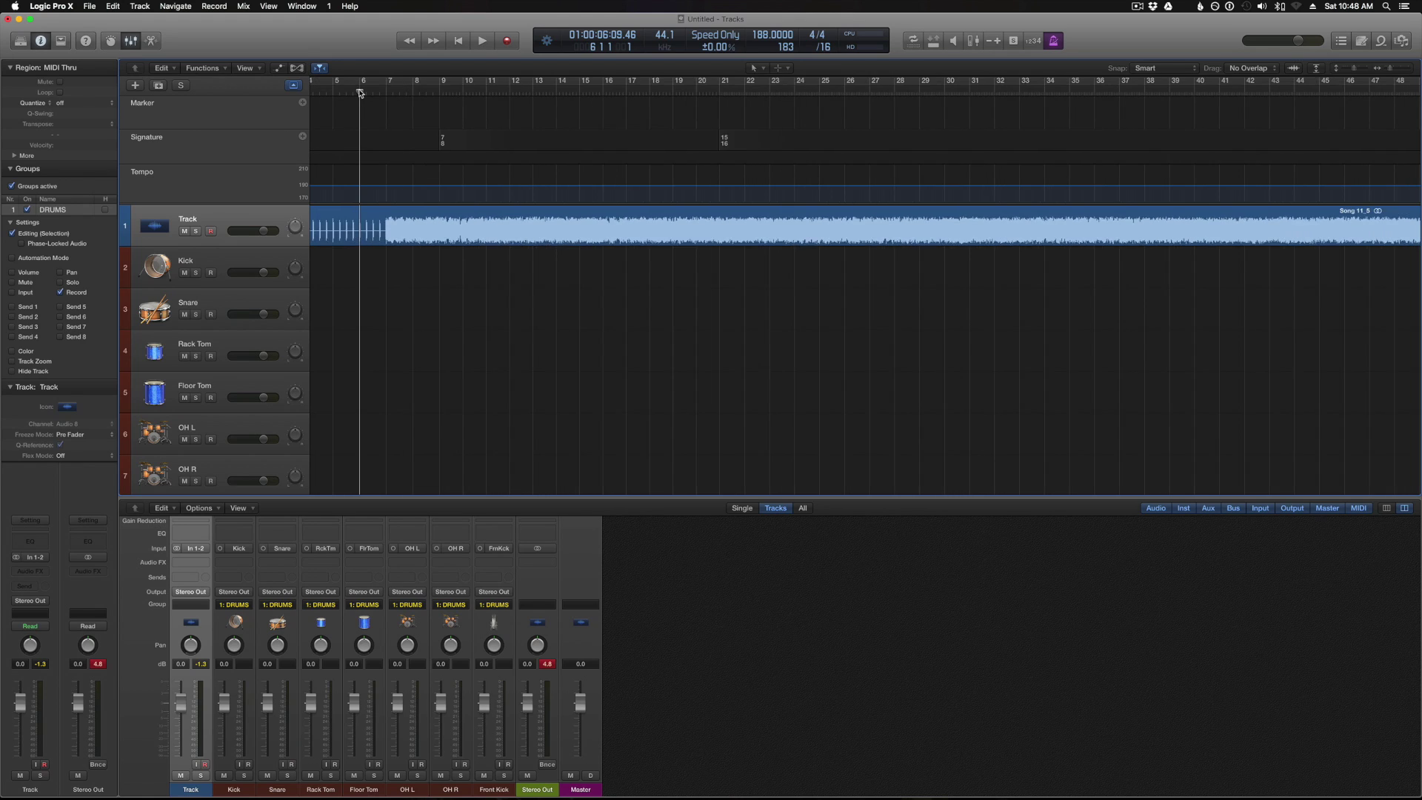
scroll(360, 93, up, 2)
scroll(358, 92, left, 4)
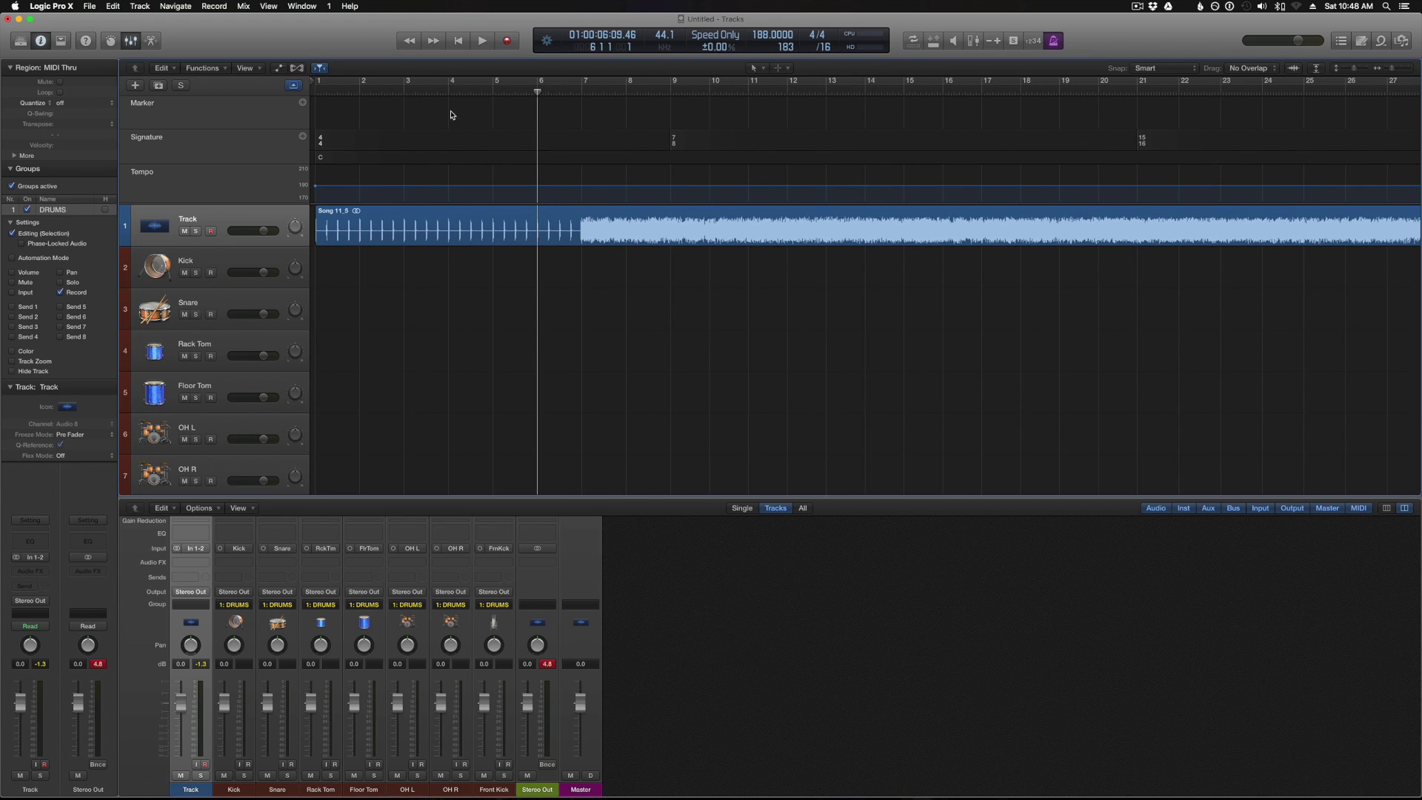
click(491, 92)
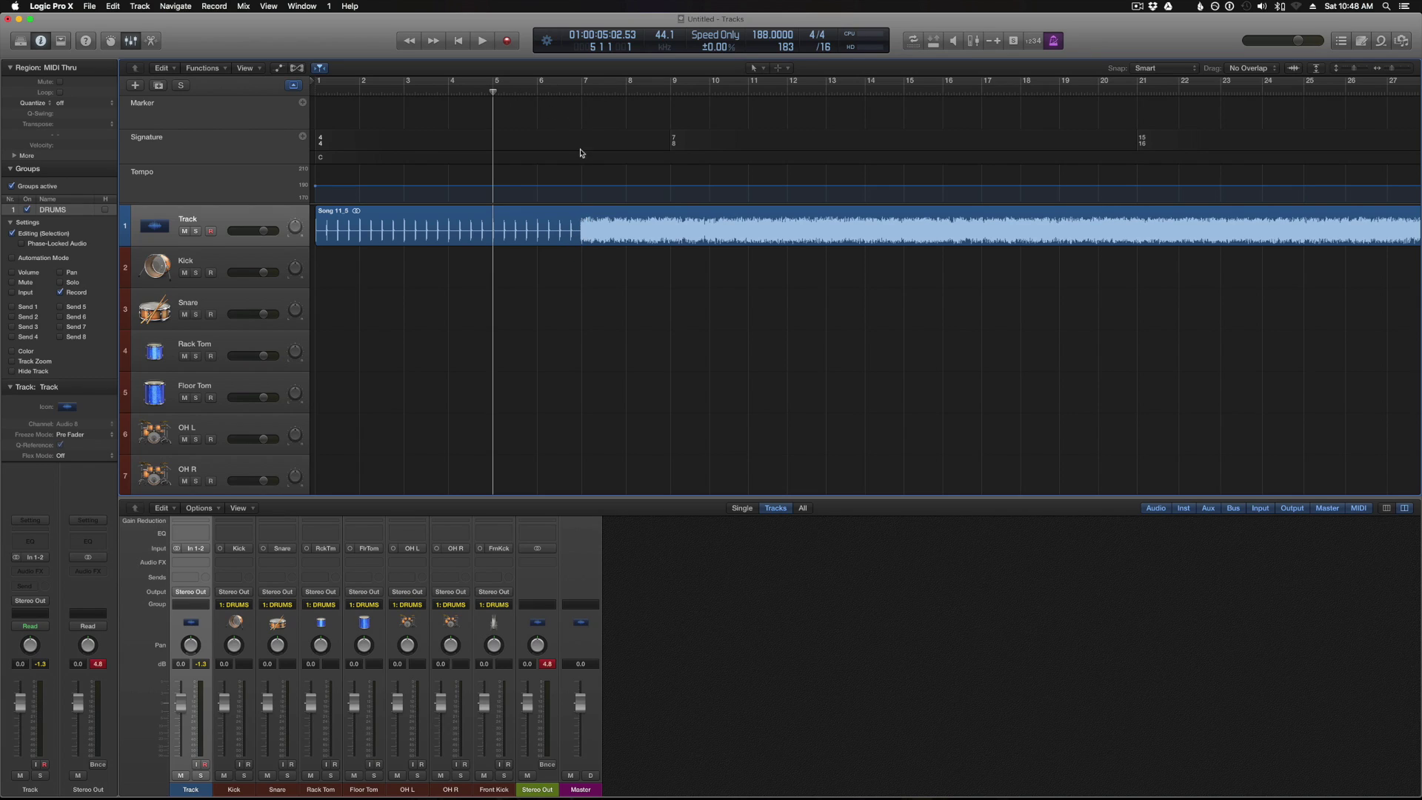
scroll(579, 219, down, 1)
scroll(575, 199, up, 1)
Step: Add a marker at bar 5 named 'Count In' and briefly play from it
click(302, 102)
double_click(526, 103)
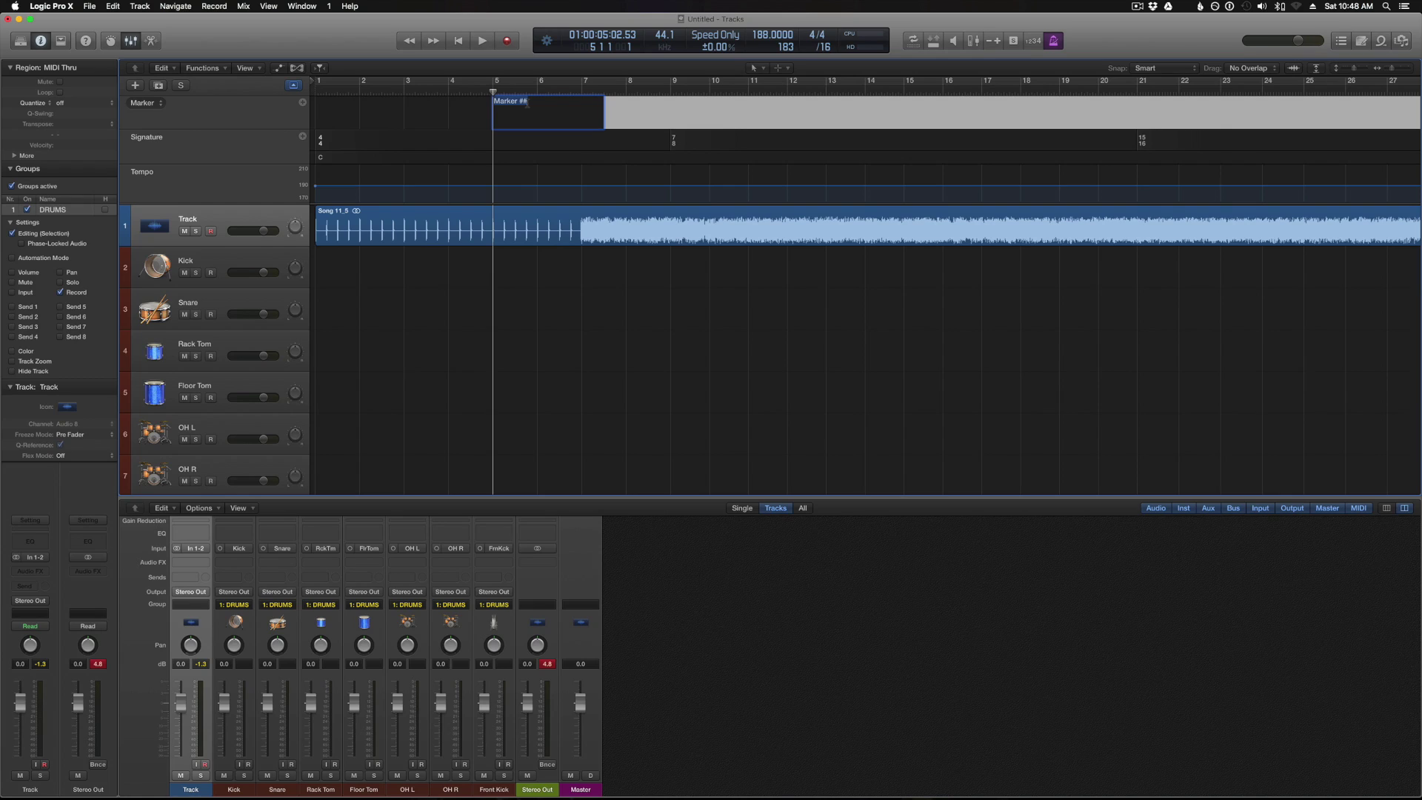
text(Count In)
key(Return)
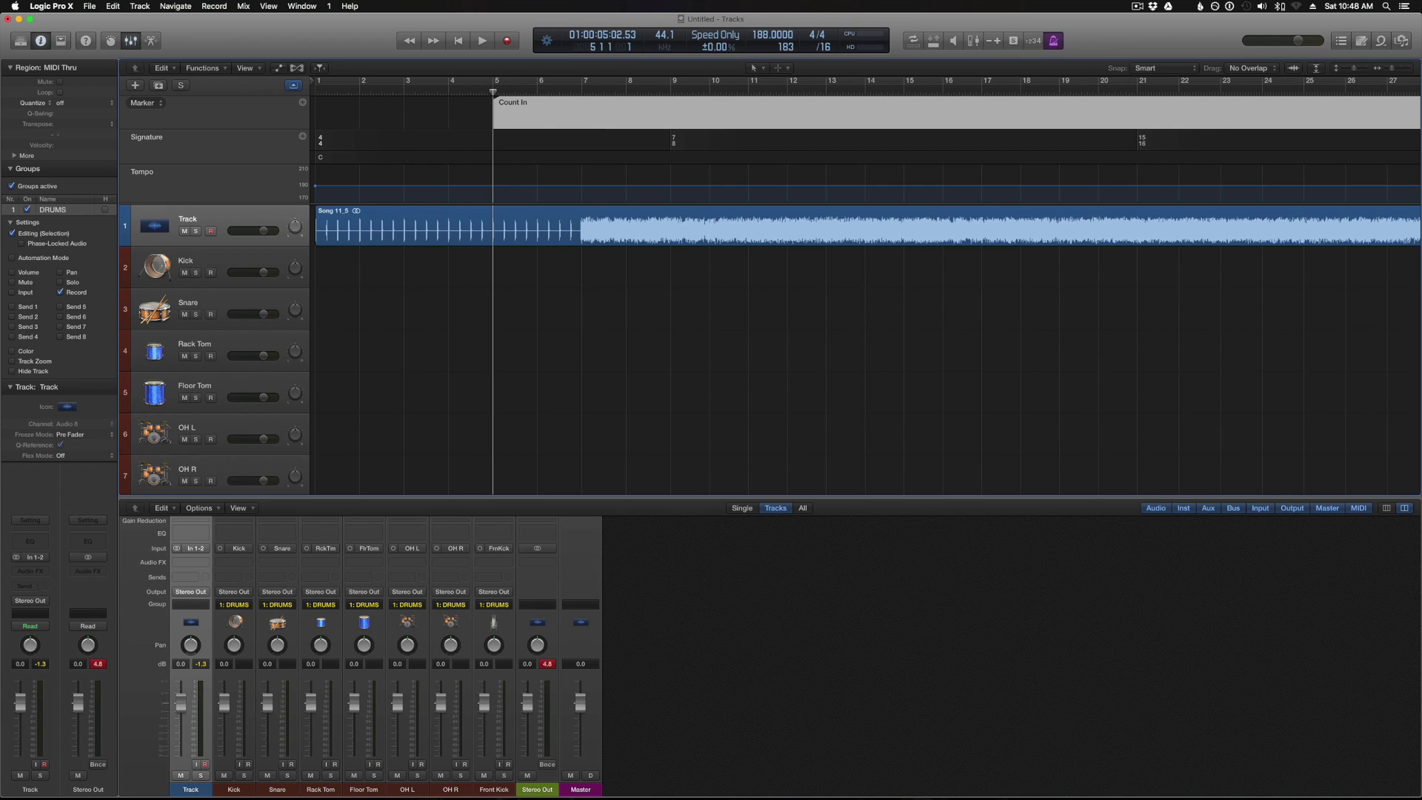
key(space)
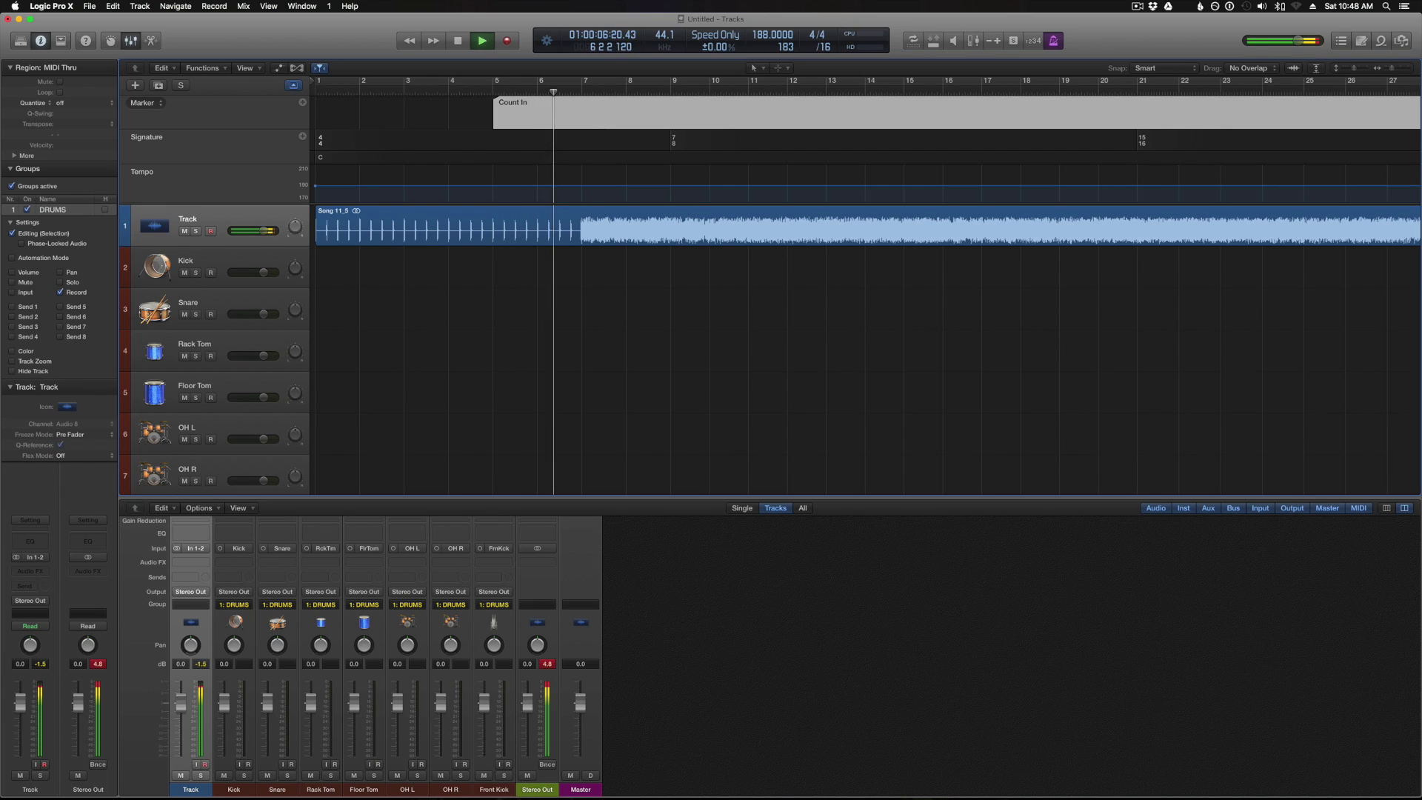
key(space)
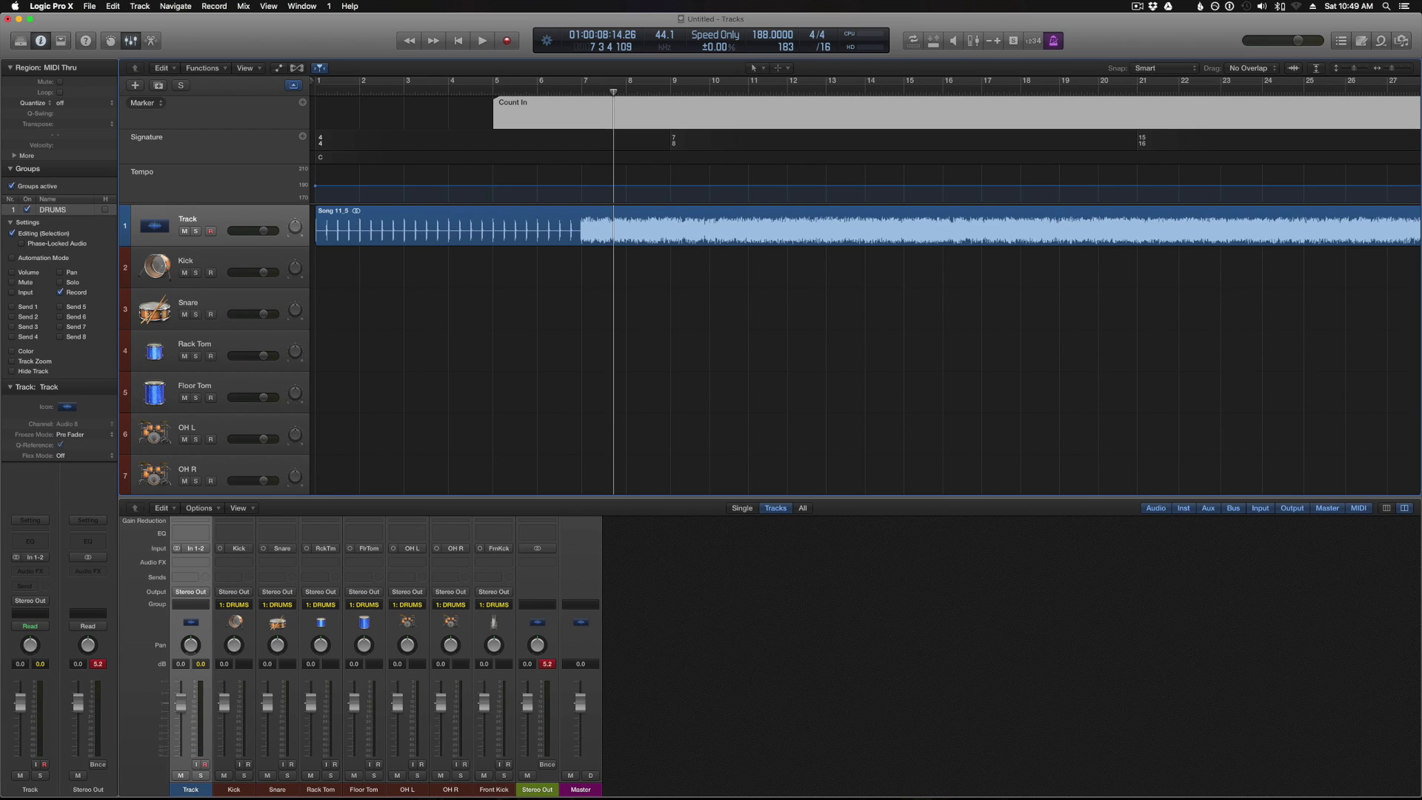
Step: Zoom out and add a marker named 'Verse' at bar 13
click(693, 297)
key(super+Left)
key(super+Left)
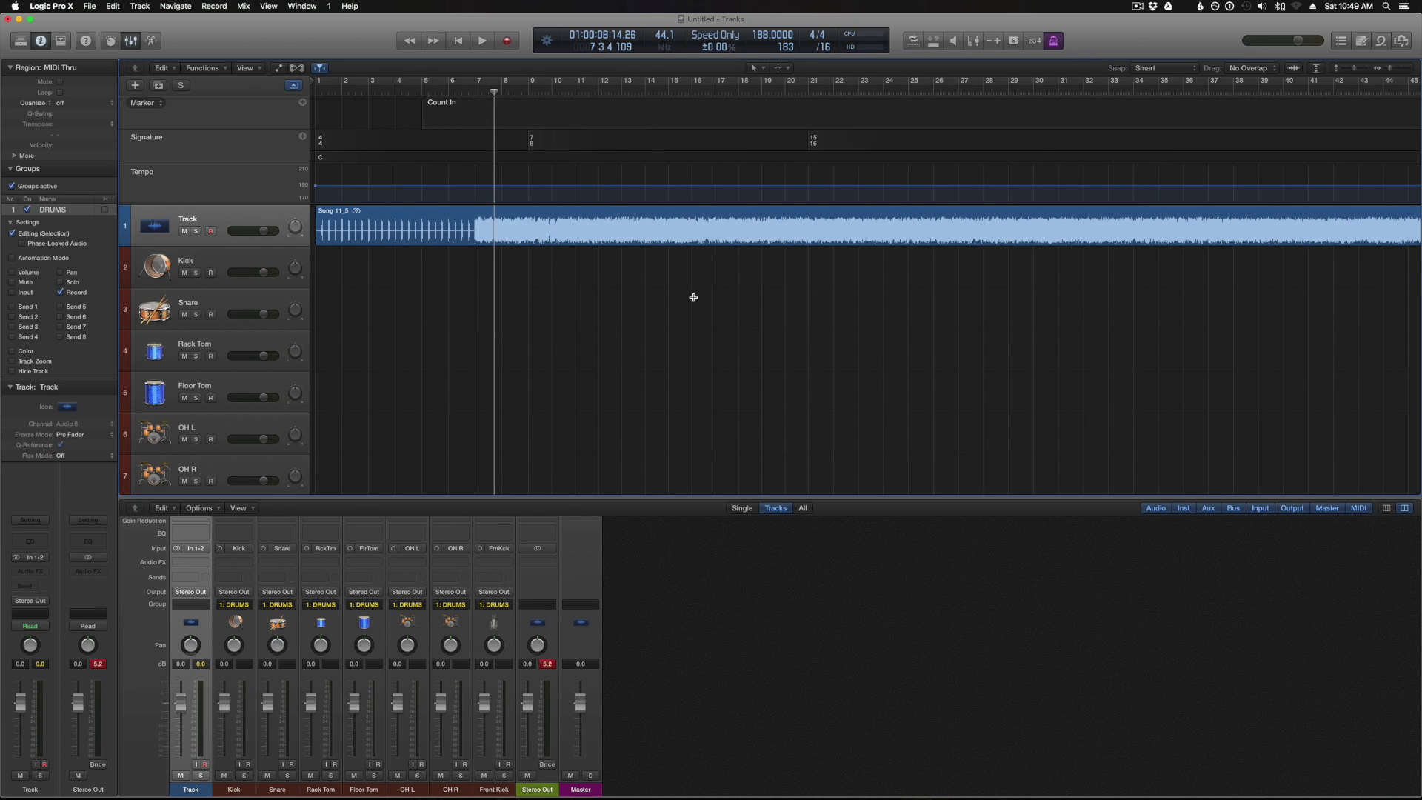
click(632, 81)
click(304, 102)
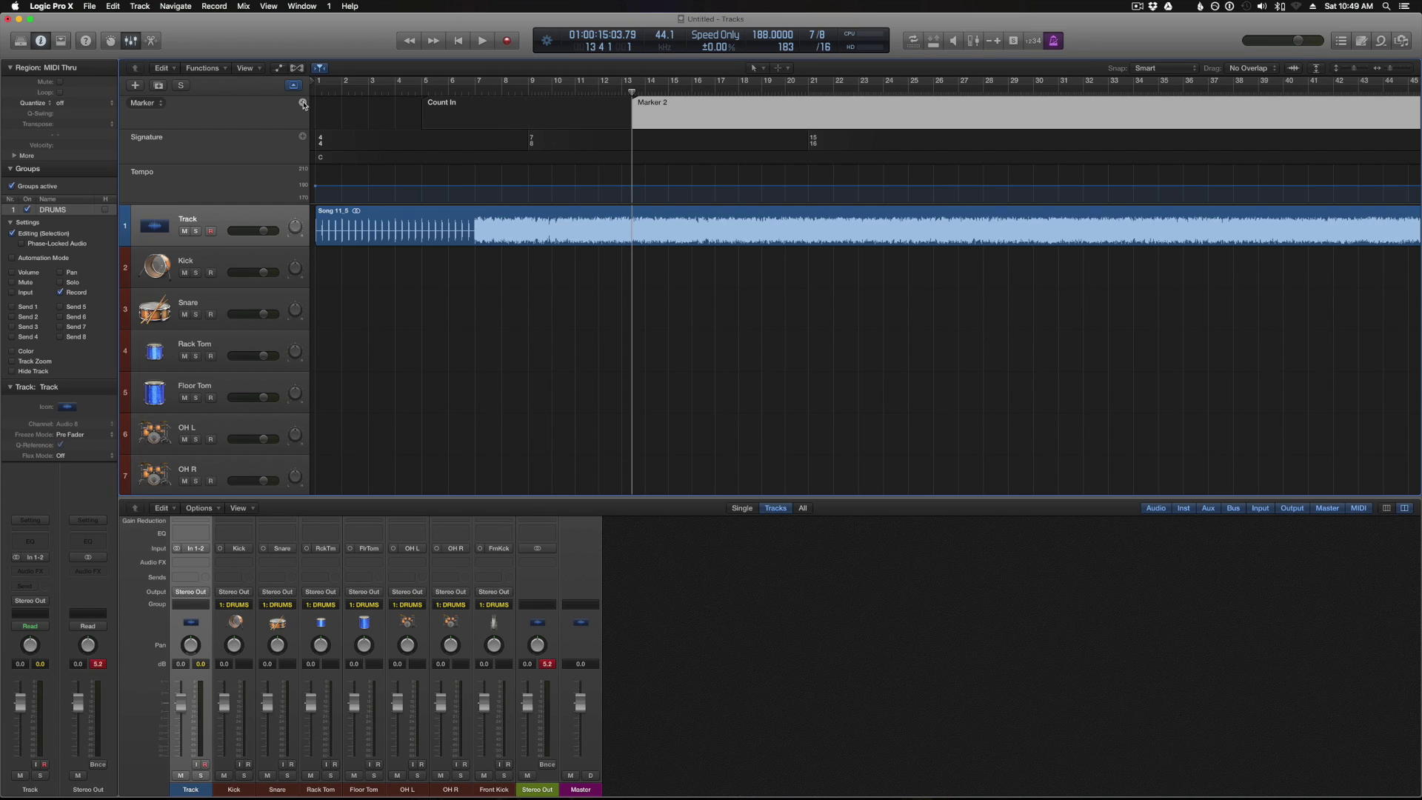
double_click(650, 104)
text(Verse)
key(Return)
Step: Add a marker named 'Chorus' at bar 24
click(882, 92)
key(alt+apostrophe)
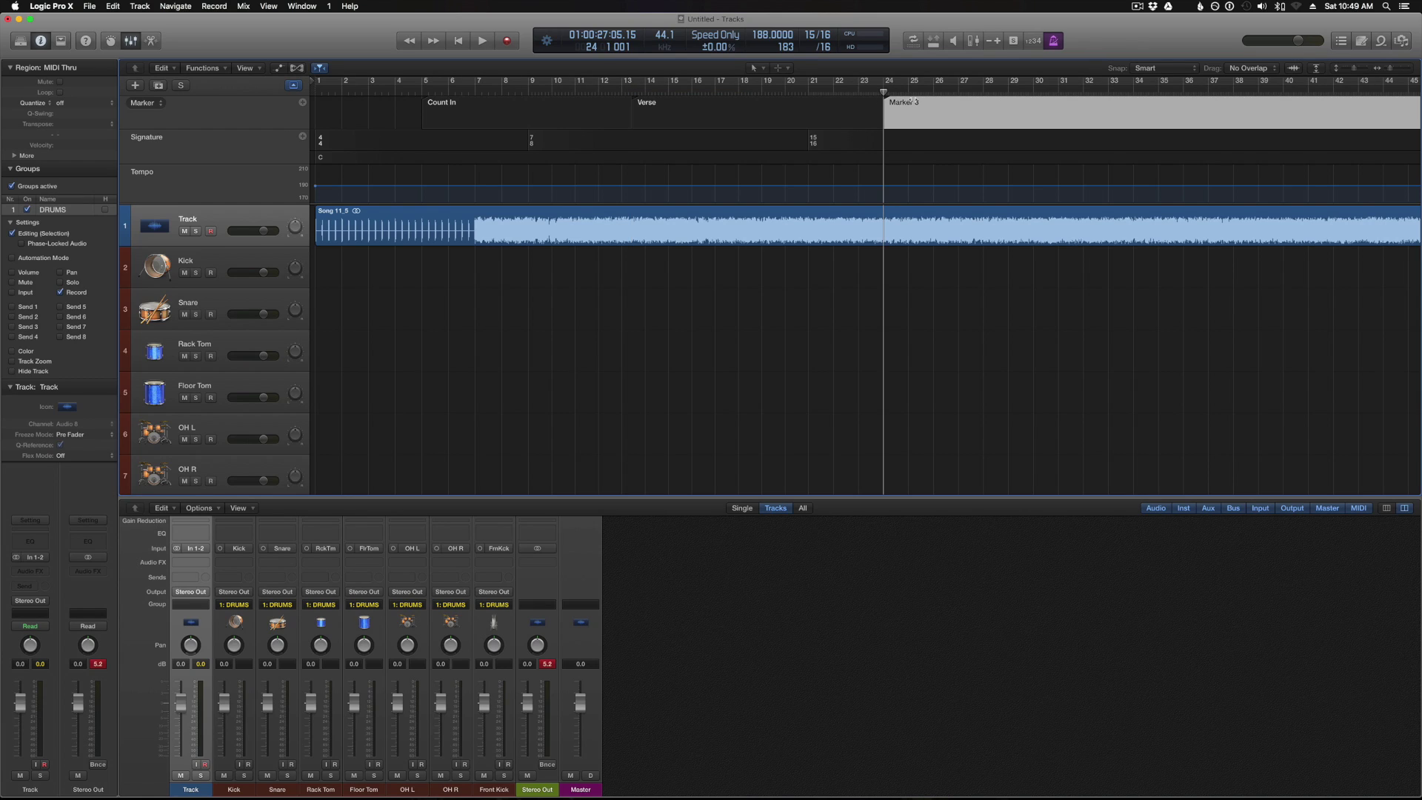
double_click(896, 104)
text(Chorus)
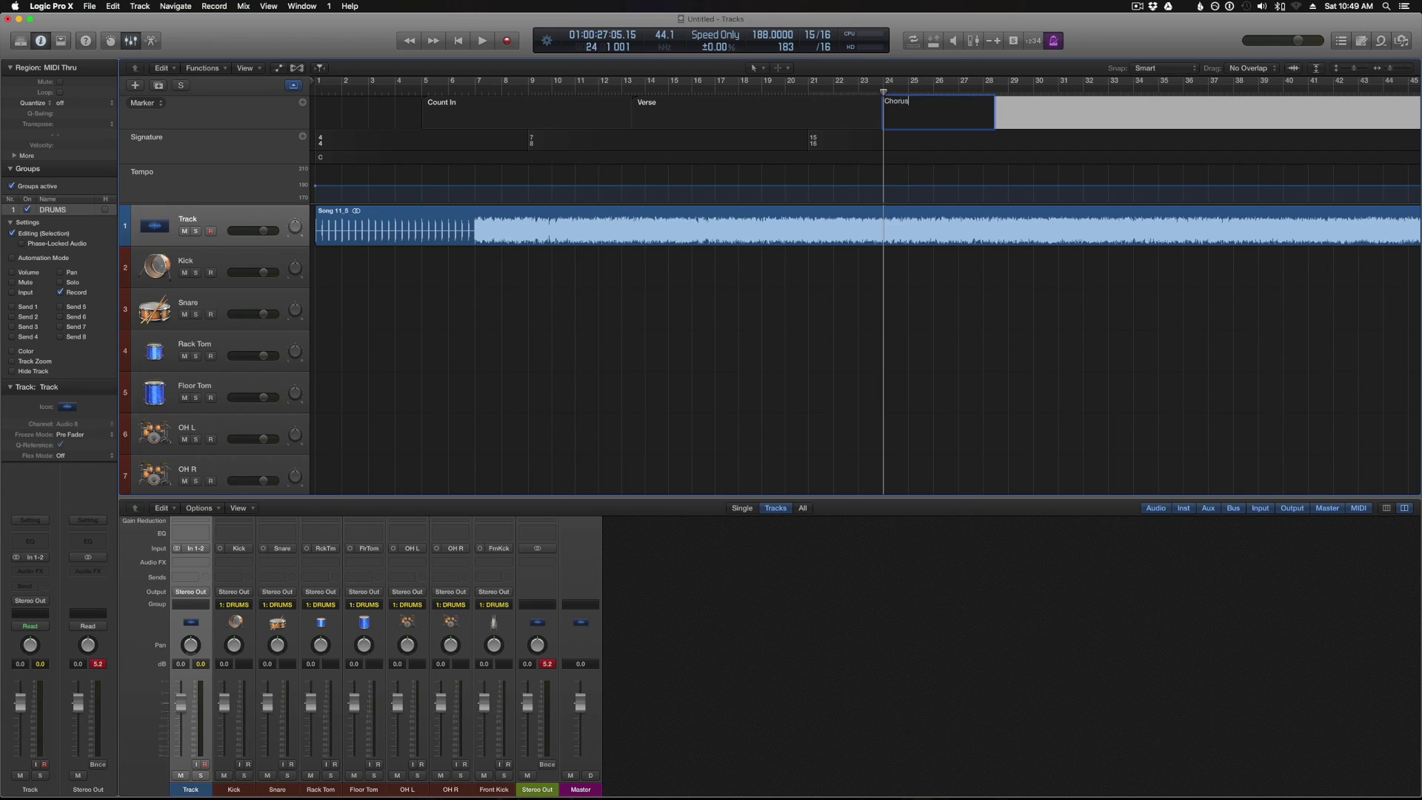
key(Return)
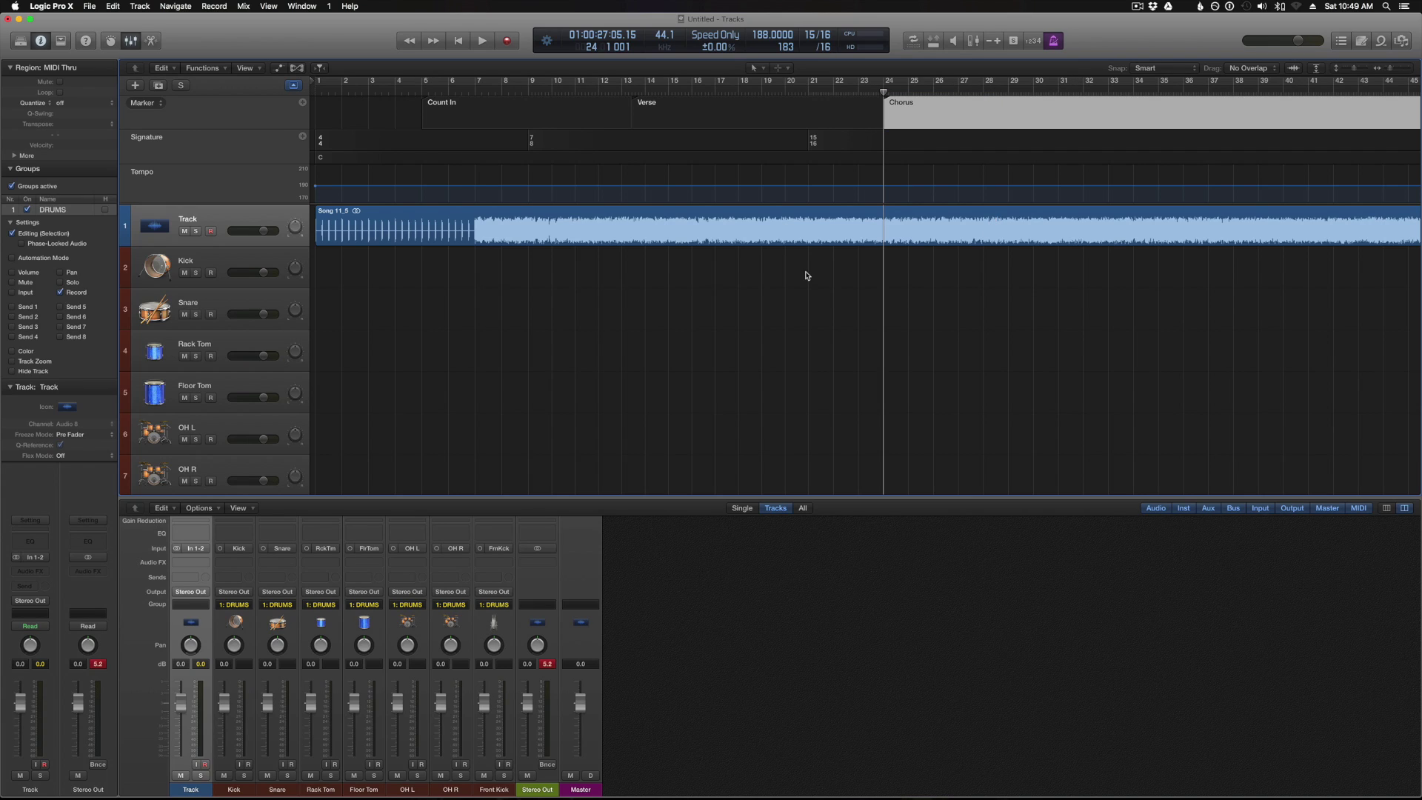
scroll(614, 156, right, 2)
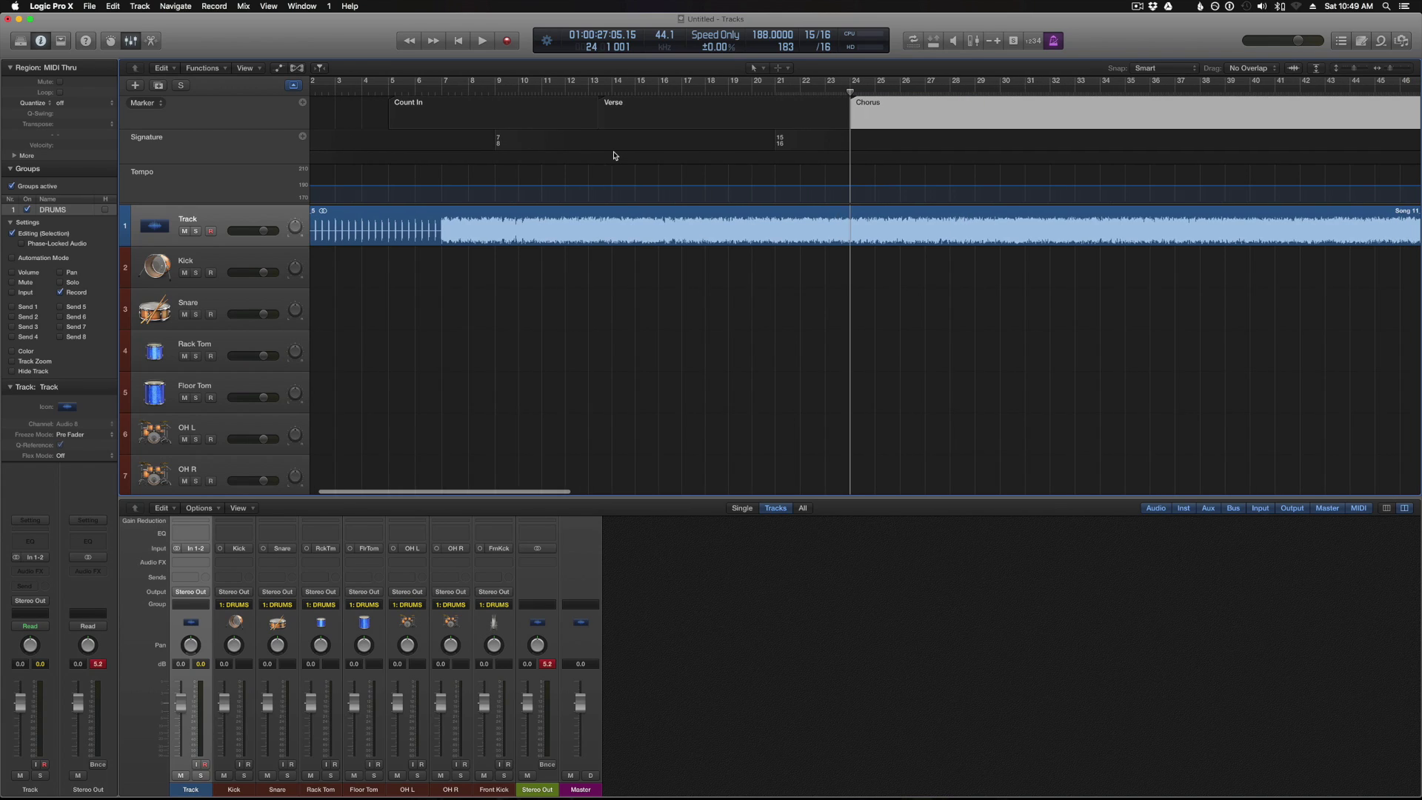
Step: Colour Count In green, Verse dark blue and Chorus red from the Color palette
click(547, 115)
key(alt+c)
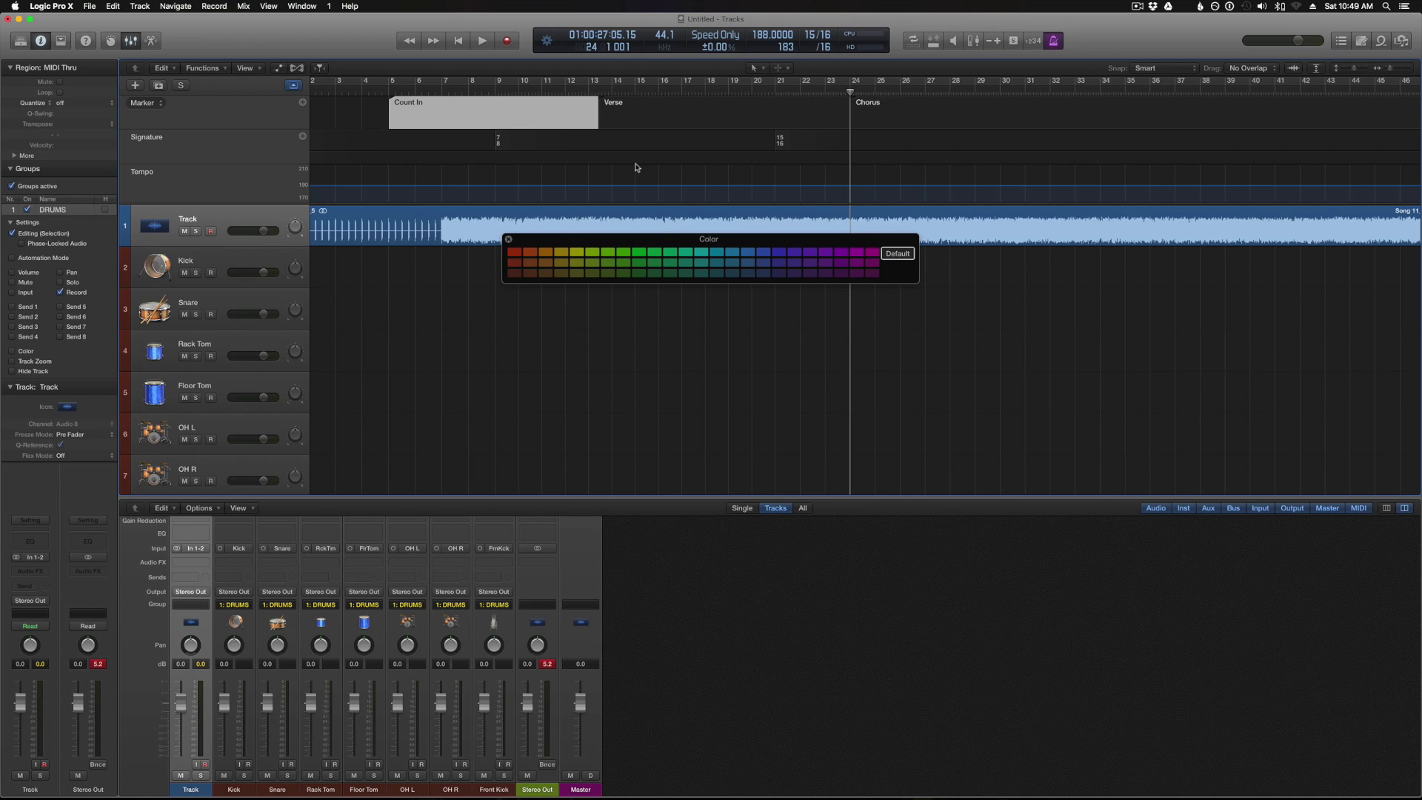
click(654, 273)
click(683, 121)
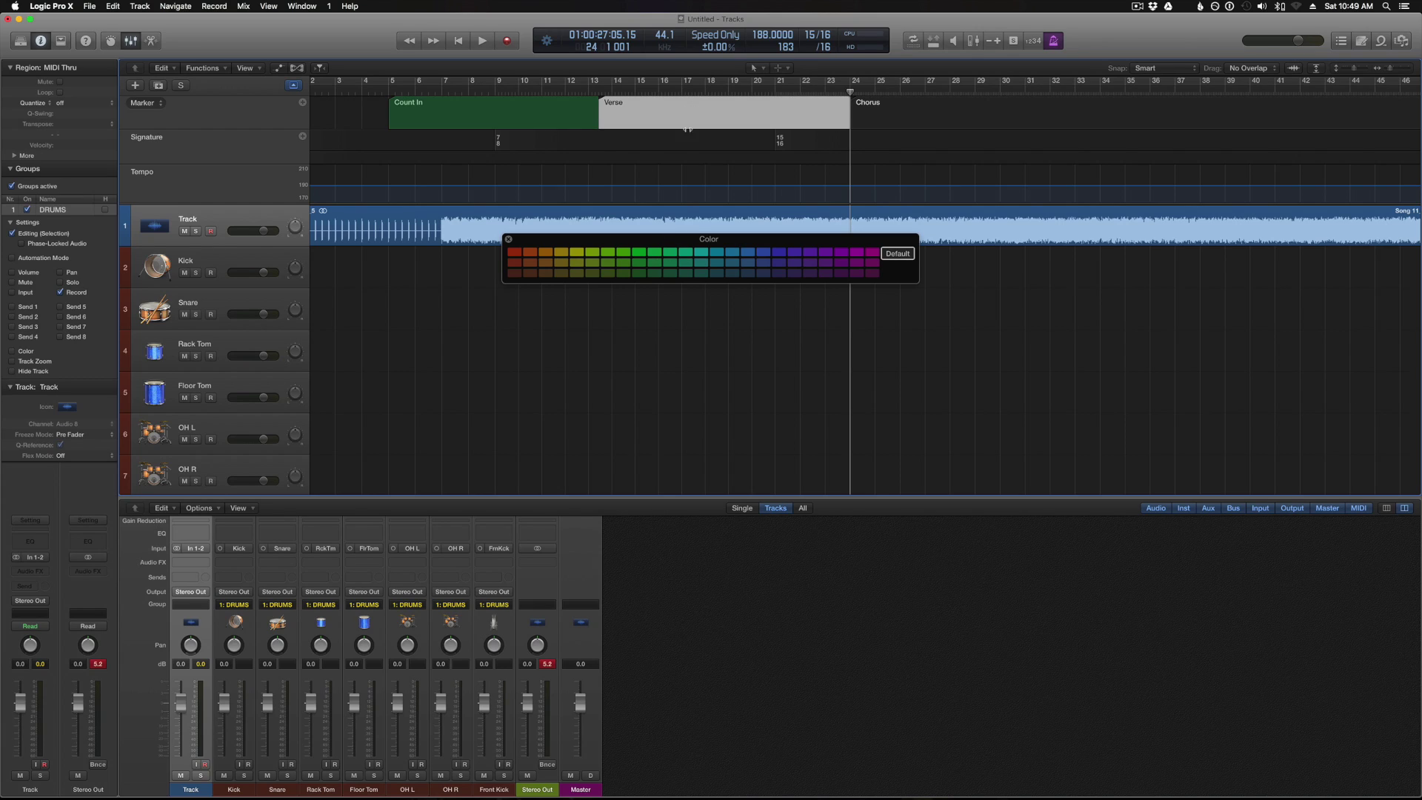
click(749, 274)
click(902, 108)
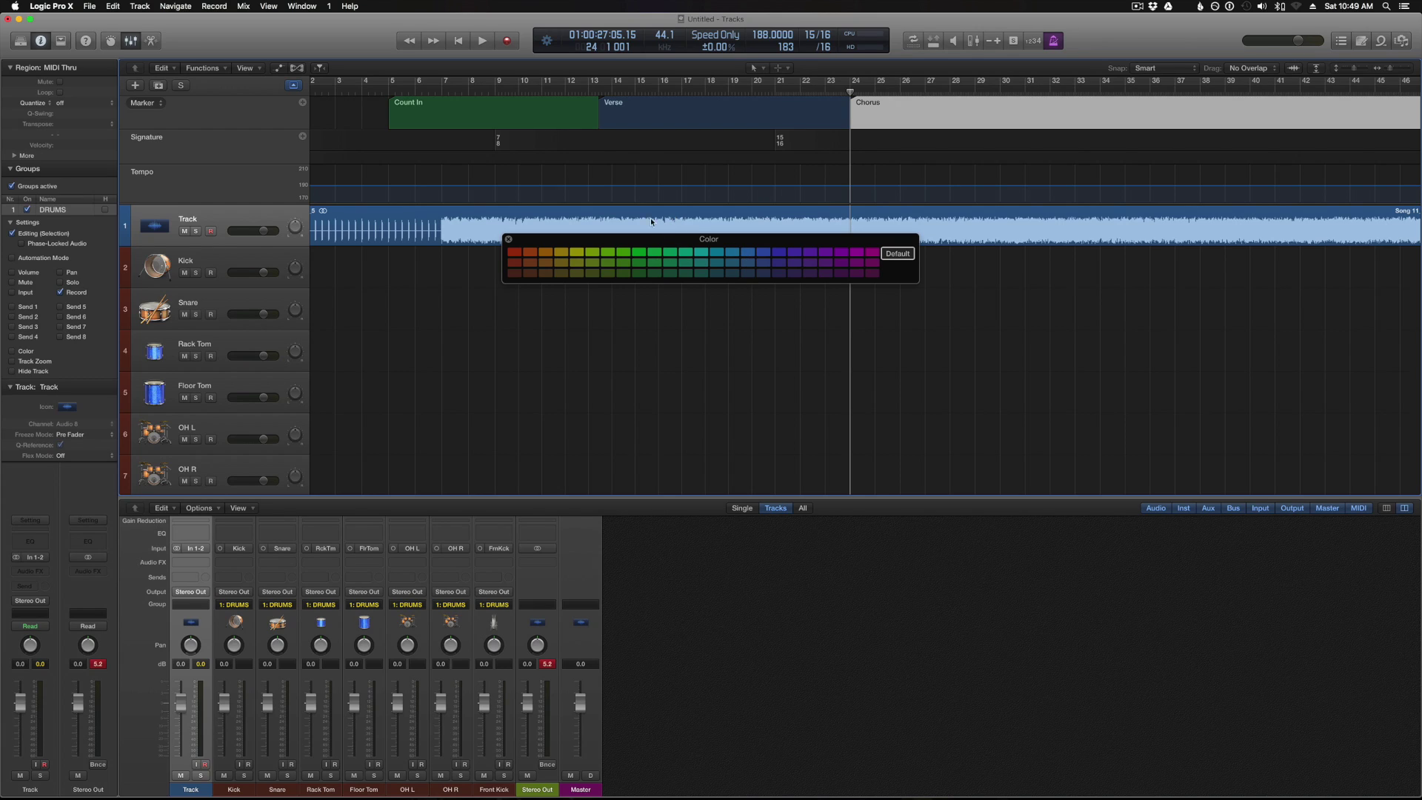
click(514, 273)
click(508, 238)
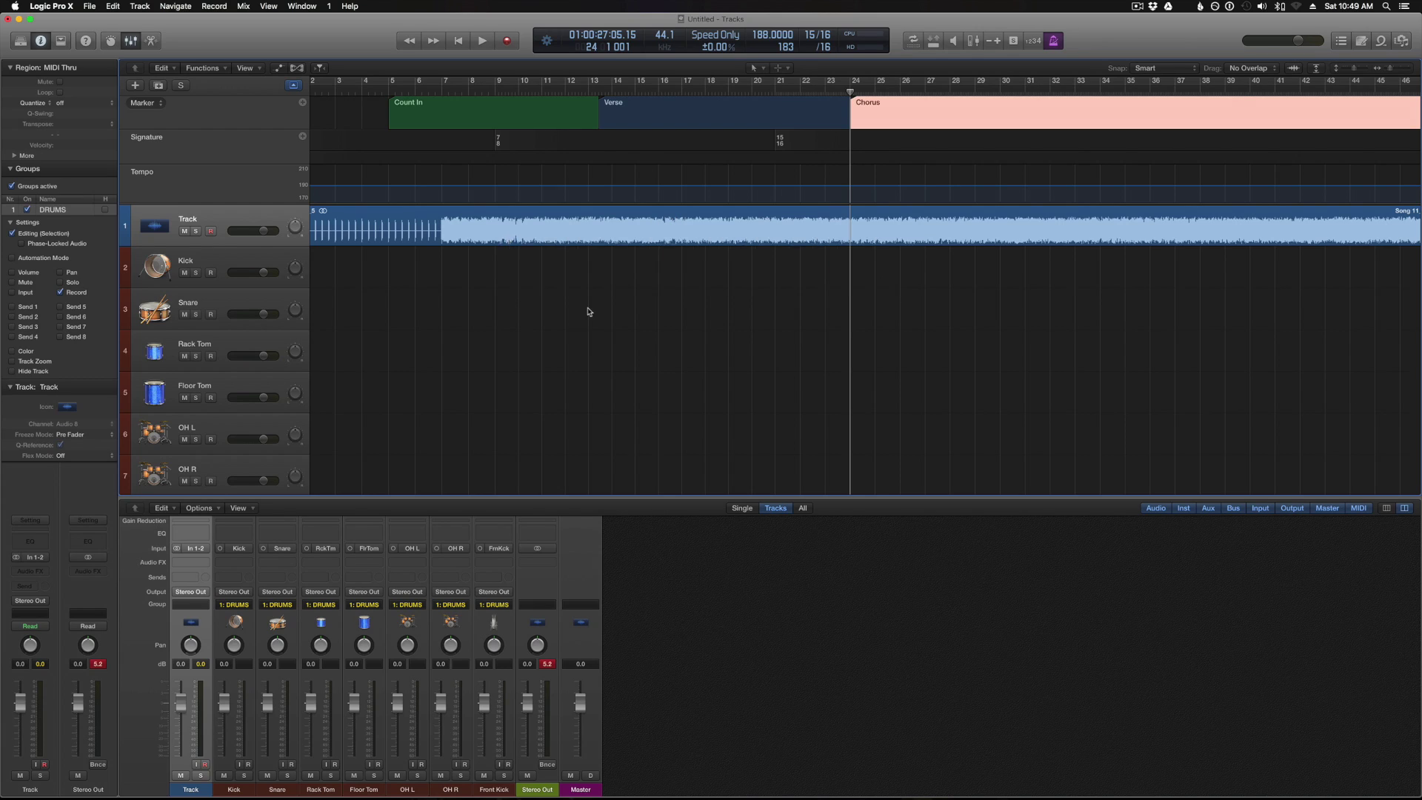
click(647, 328)
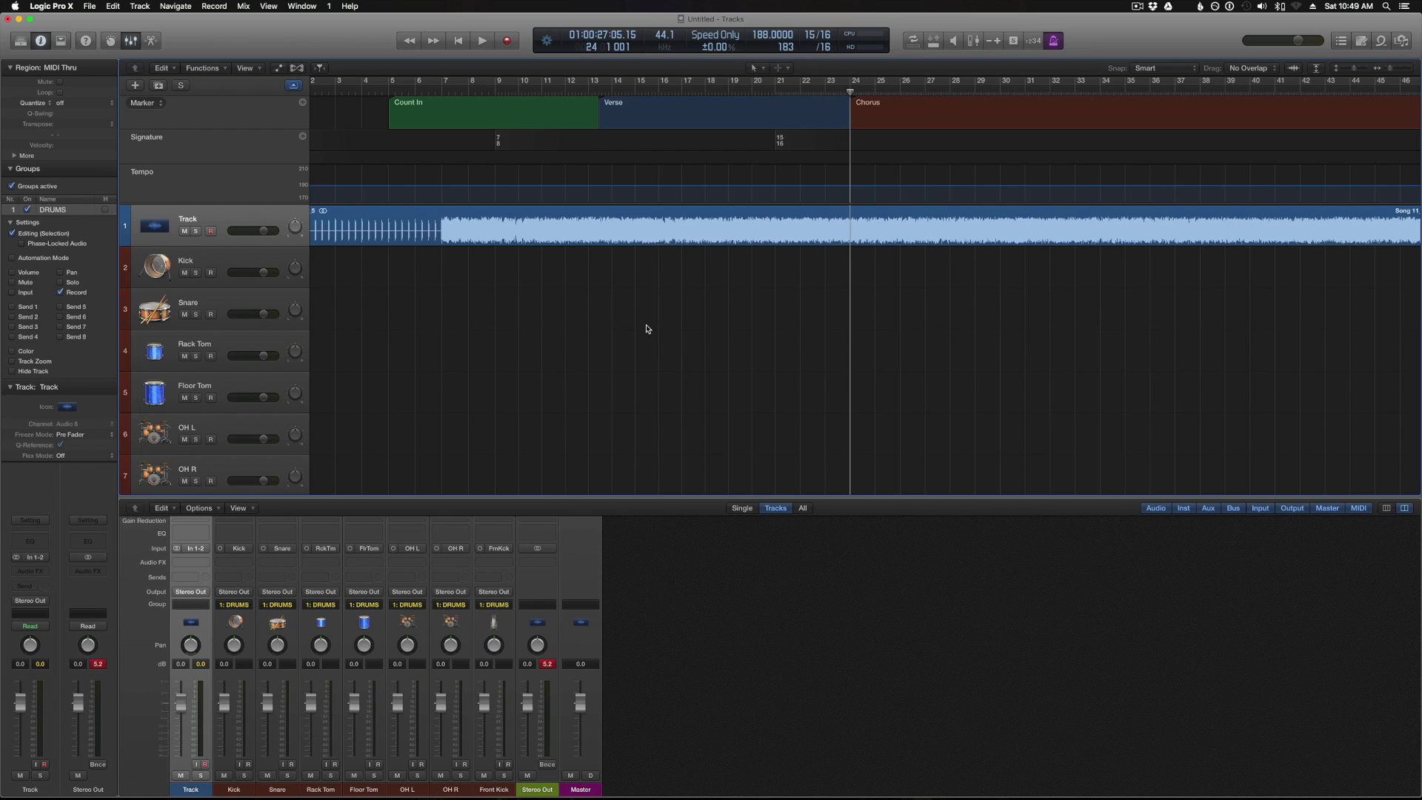
Step: Step the playhead back and forth between markers, ending on Count In at bar 5
key(Right)
key(Right)
key(Right)
key(Left)
key(Right)
key(Left)
key(Left)
key(Right)
key(Right)
key(Left)
key(Left)
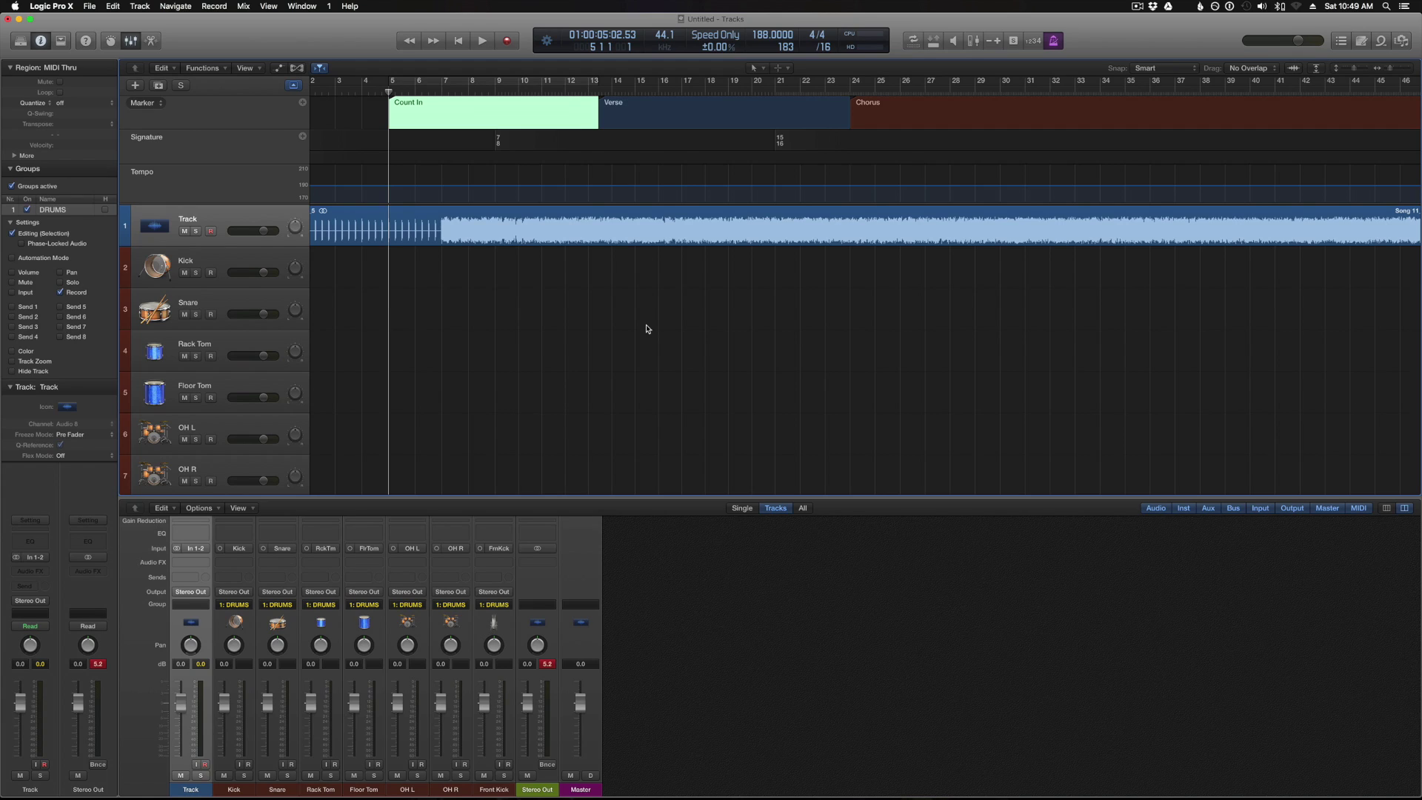
Step: Hide the global tracks, zoom out on the song, arm the DRUMS group and record a take
click(646, 329)
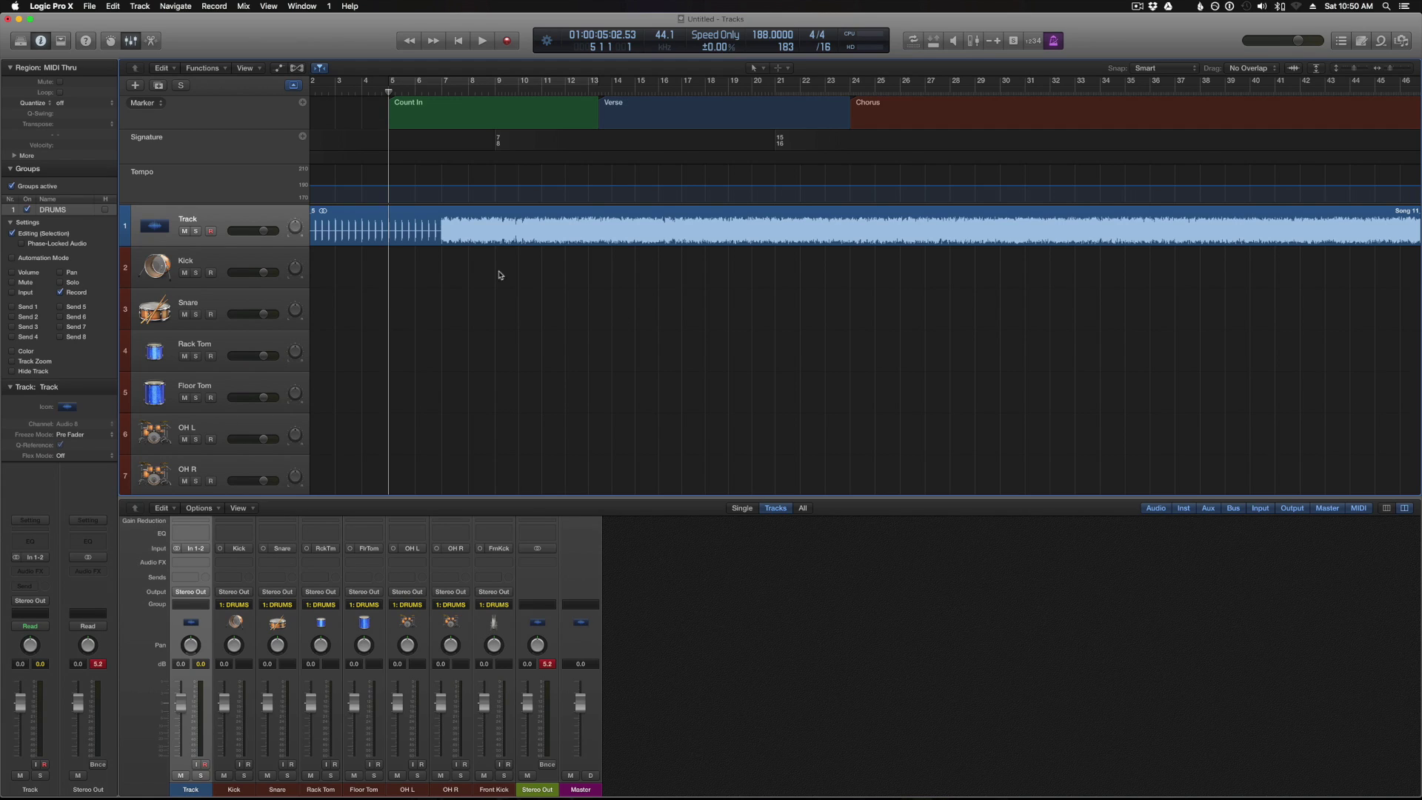
click(291, 87)
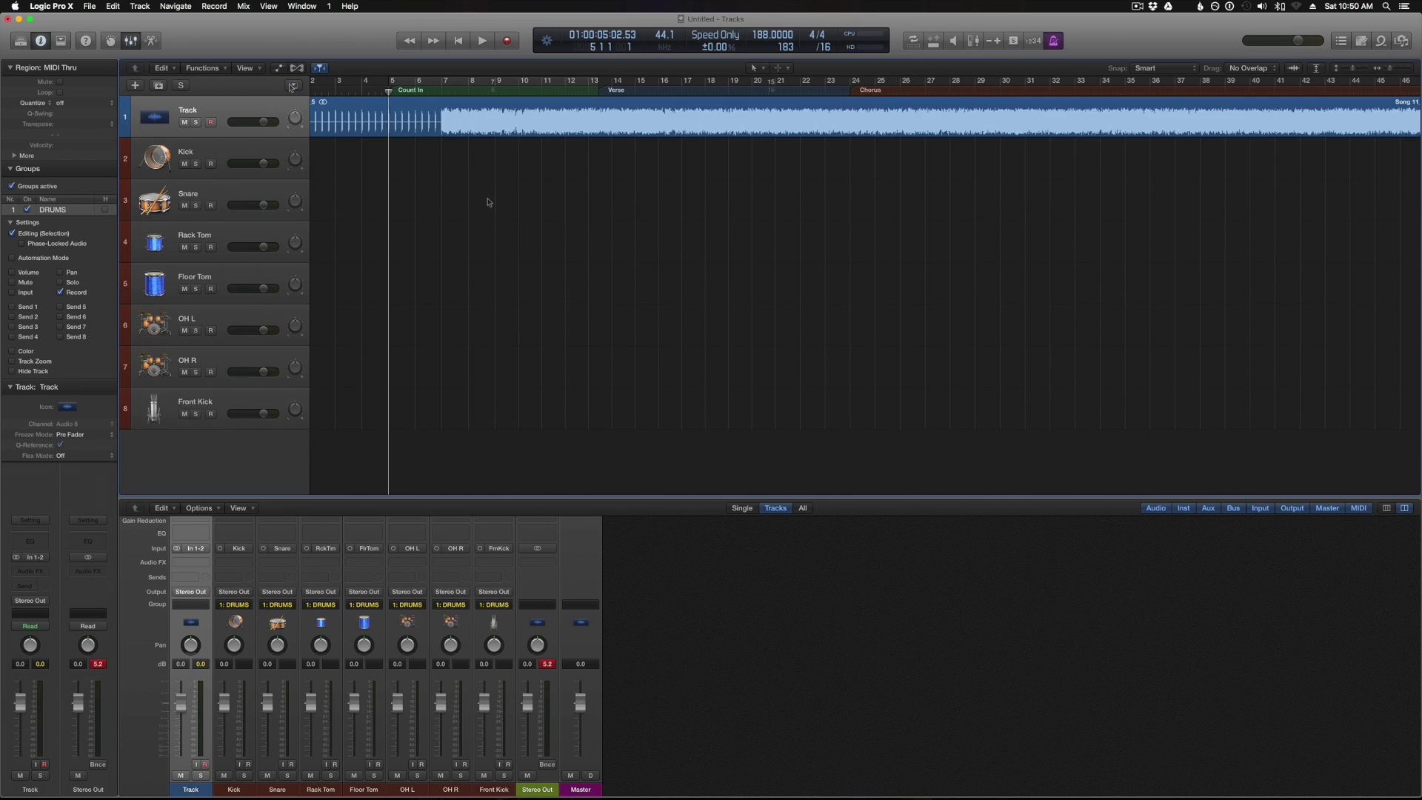
key(super+Left)
key(super+Left)
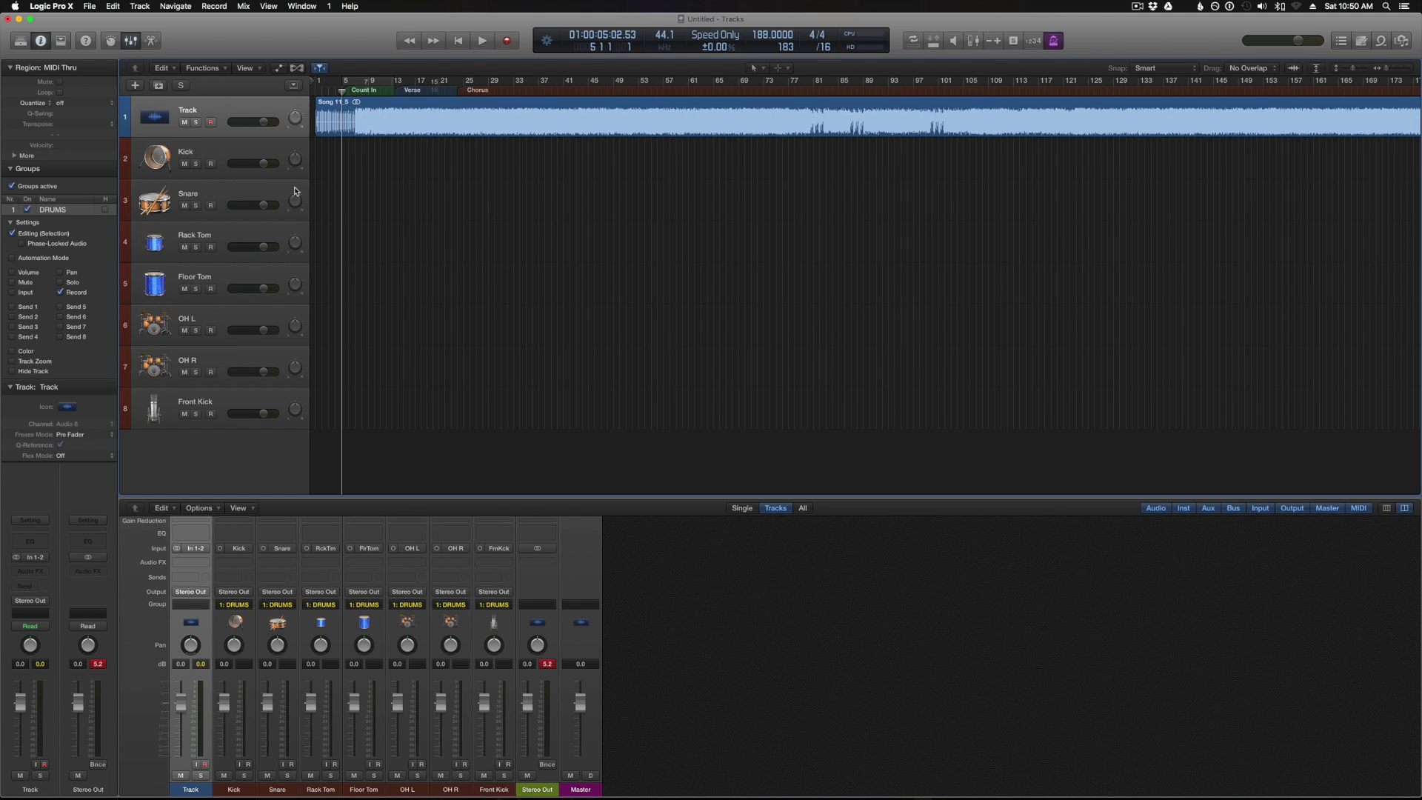
click(211, 163)
key(r)
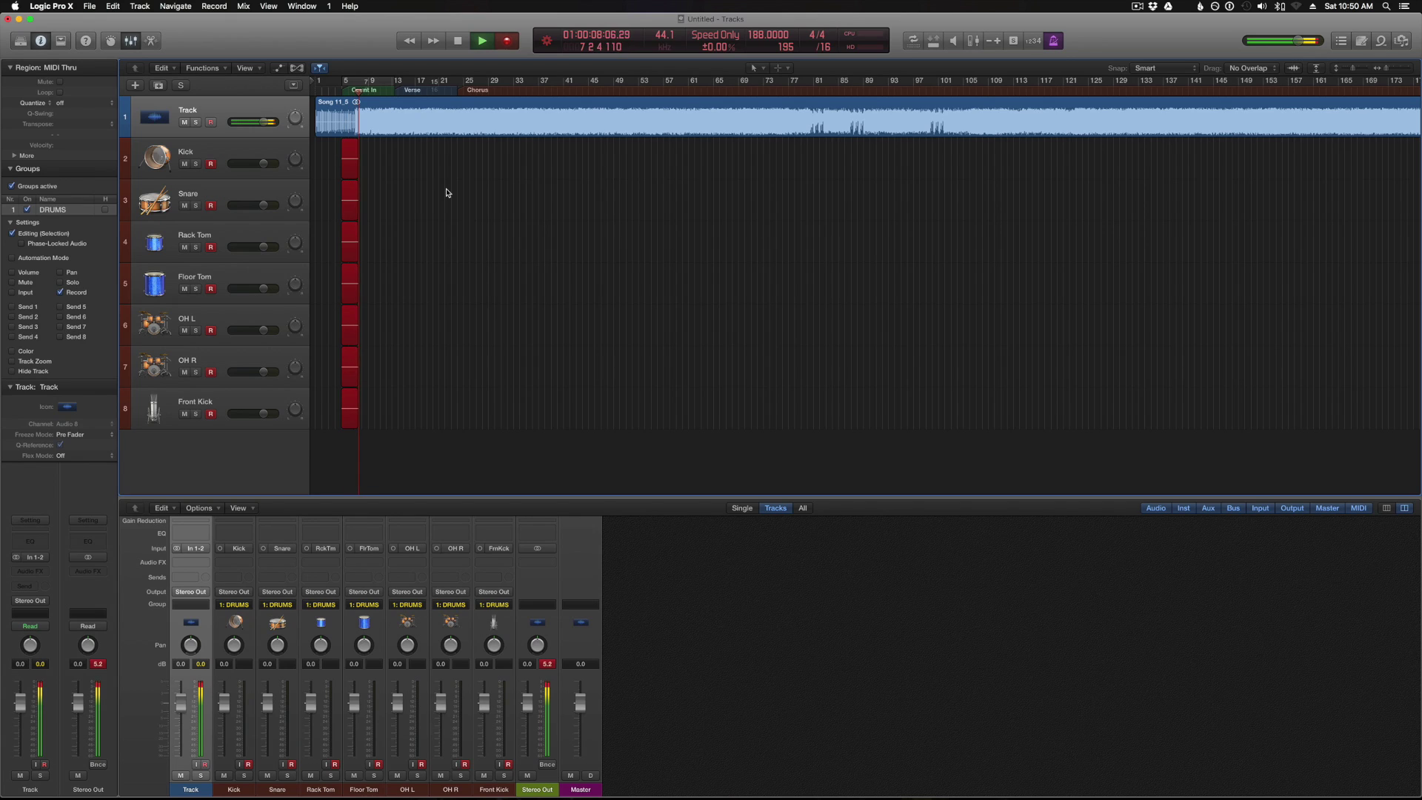
Step: Stop the drum test recording
key(space)
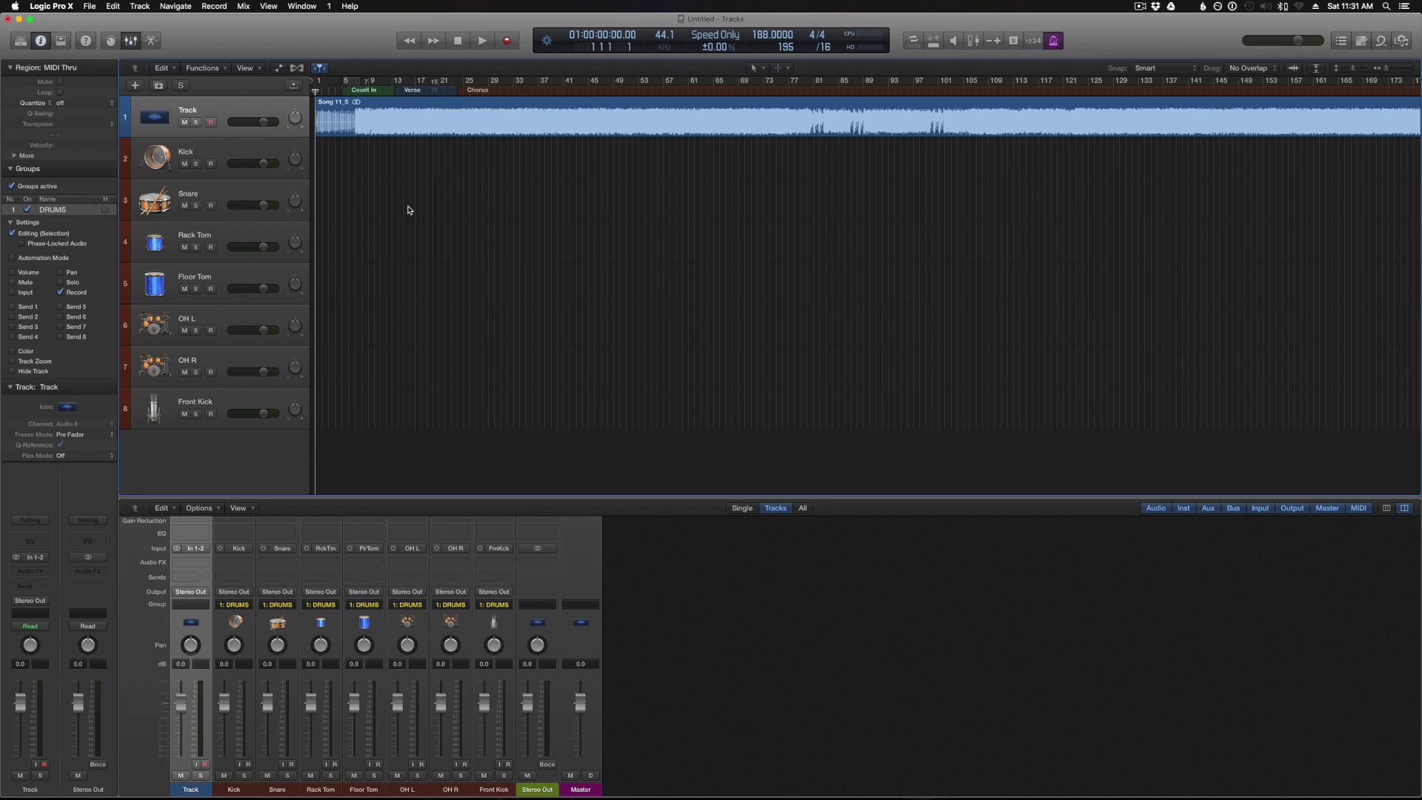
Step: Check the DRUM MIX in Saffire MixControl from the Dock, then switch back to the Logic arrange window
mouse_move(629, 789)
click(750, 782)
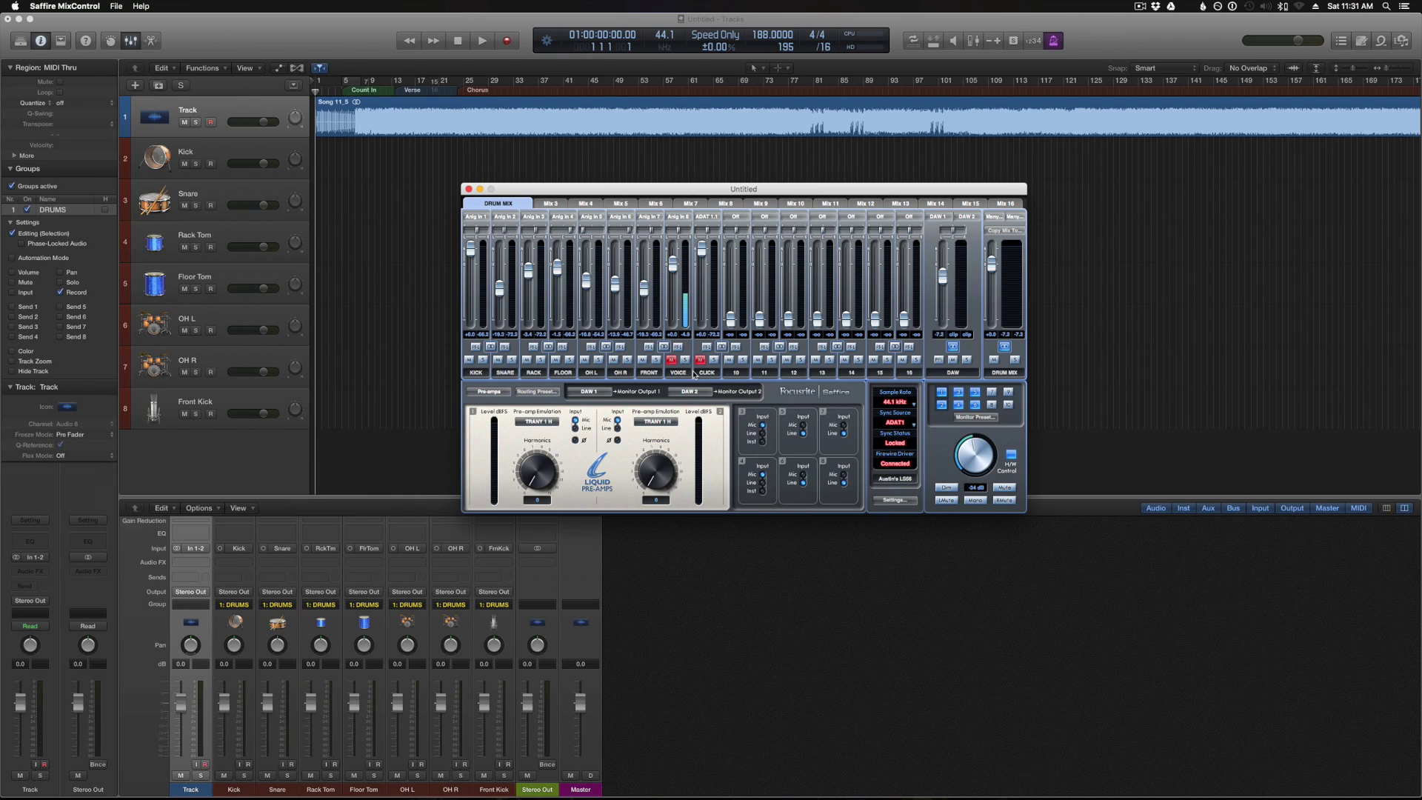
click(415, 219)
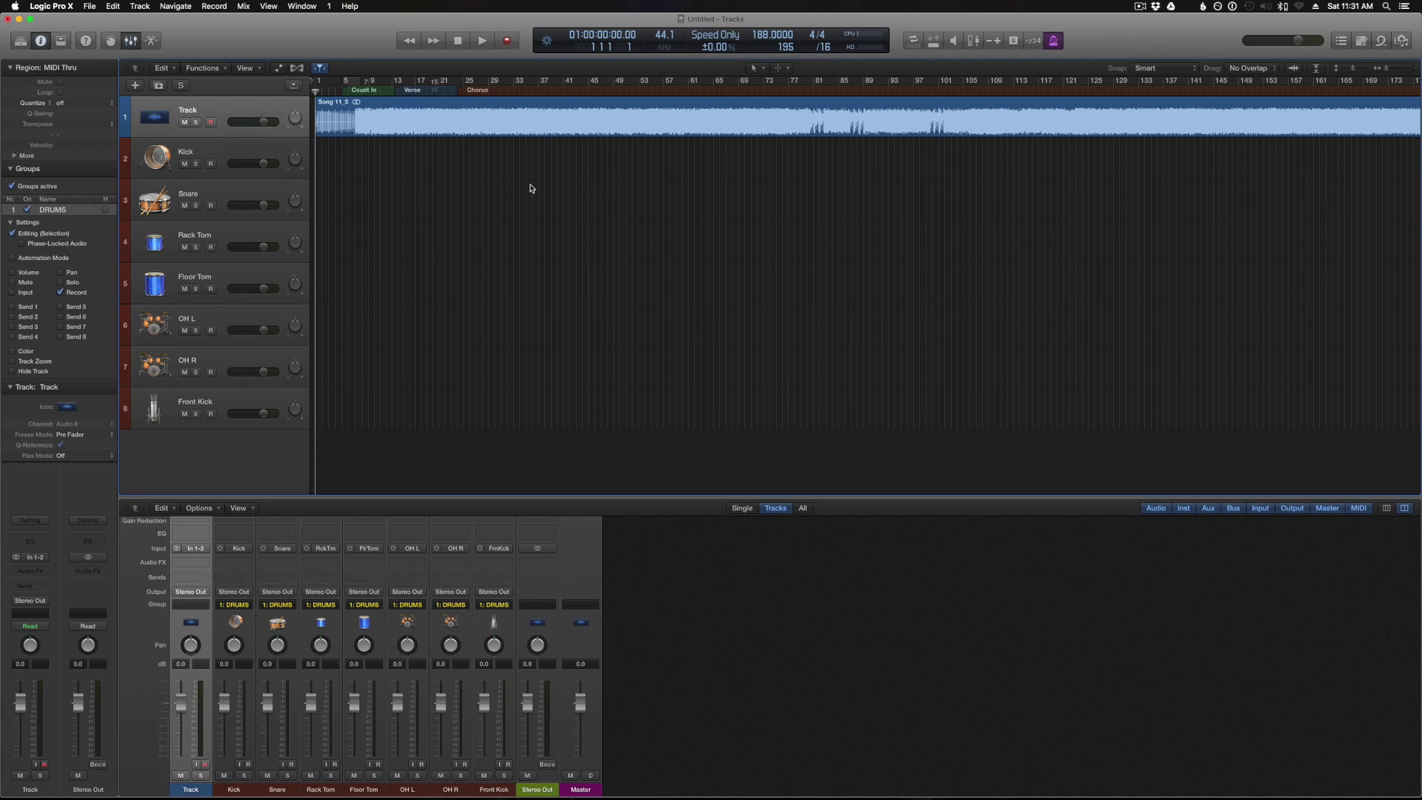
Step: Turn on Low Latency Mode, keep Software Monitoring on in Audio preferences, and re-arm the seven drum tracks
click(953, 42)
click(51, 6)
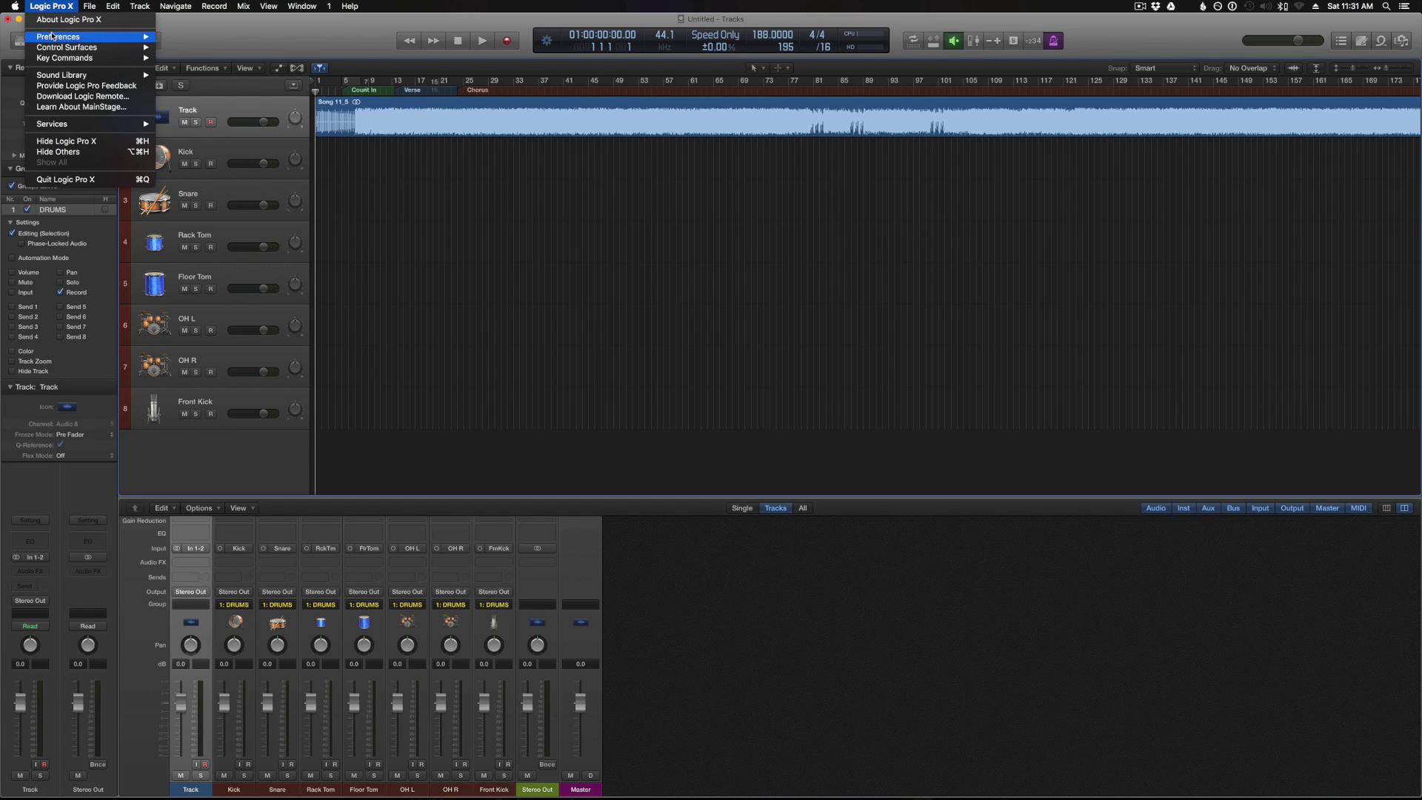
mouse_move(133, 38)
click(184, 48)
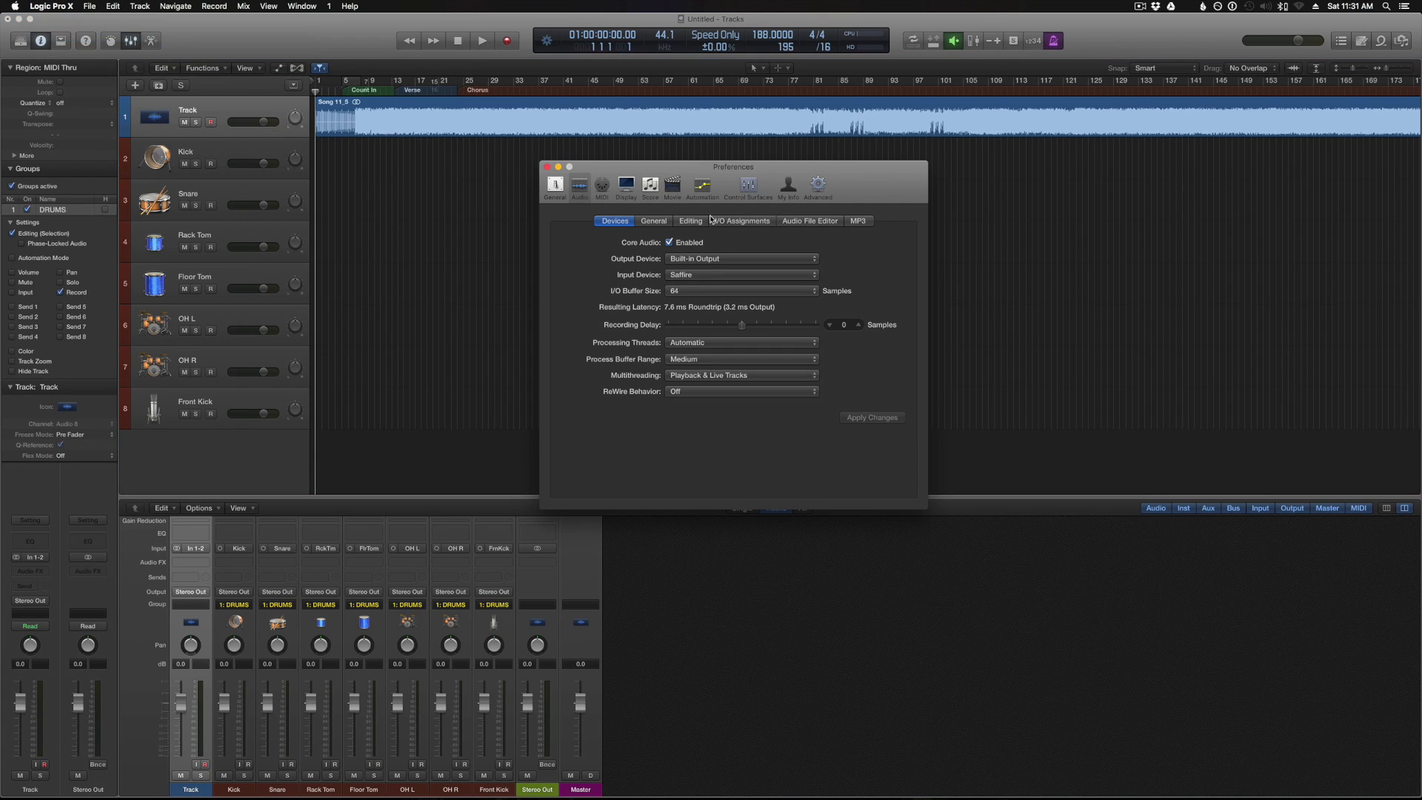
click(653, 222)
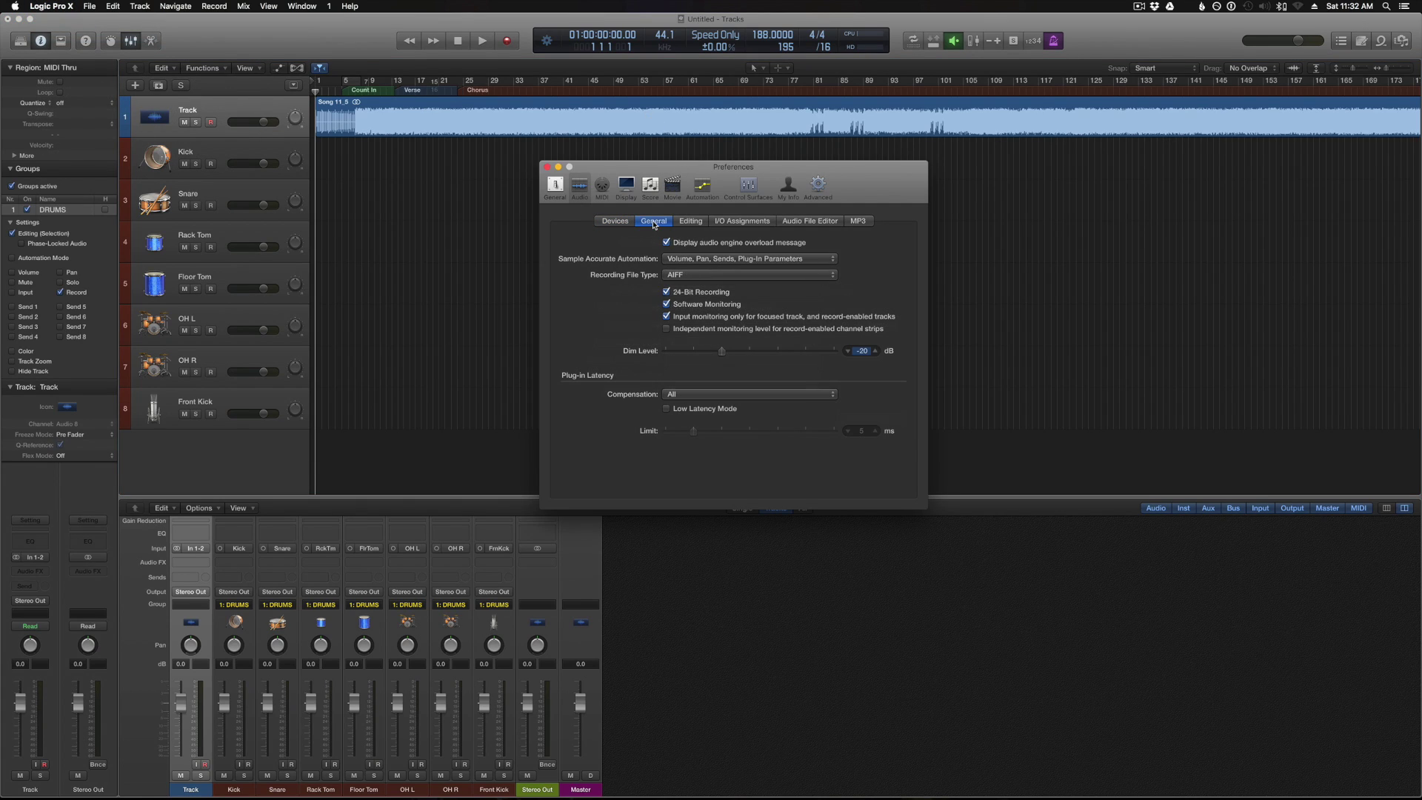
click(667, 304)
click(666, 305)
click(548, 167)
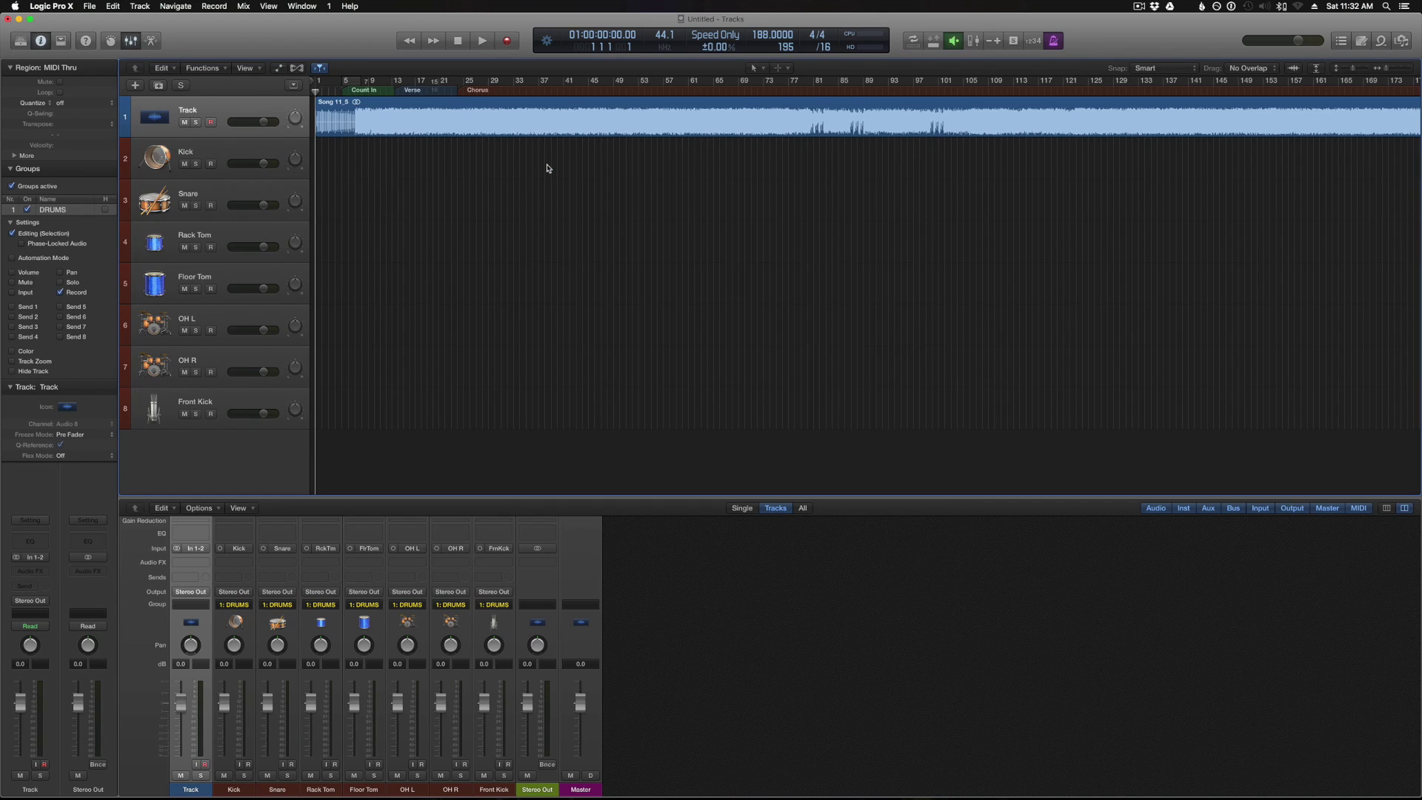
click(213, 164)
Step: In the audio device preferences, try I/O buffer sizes of 32, 1024, then 32 again
click(55, 7)
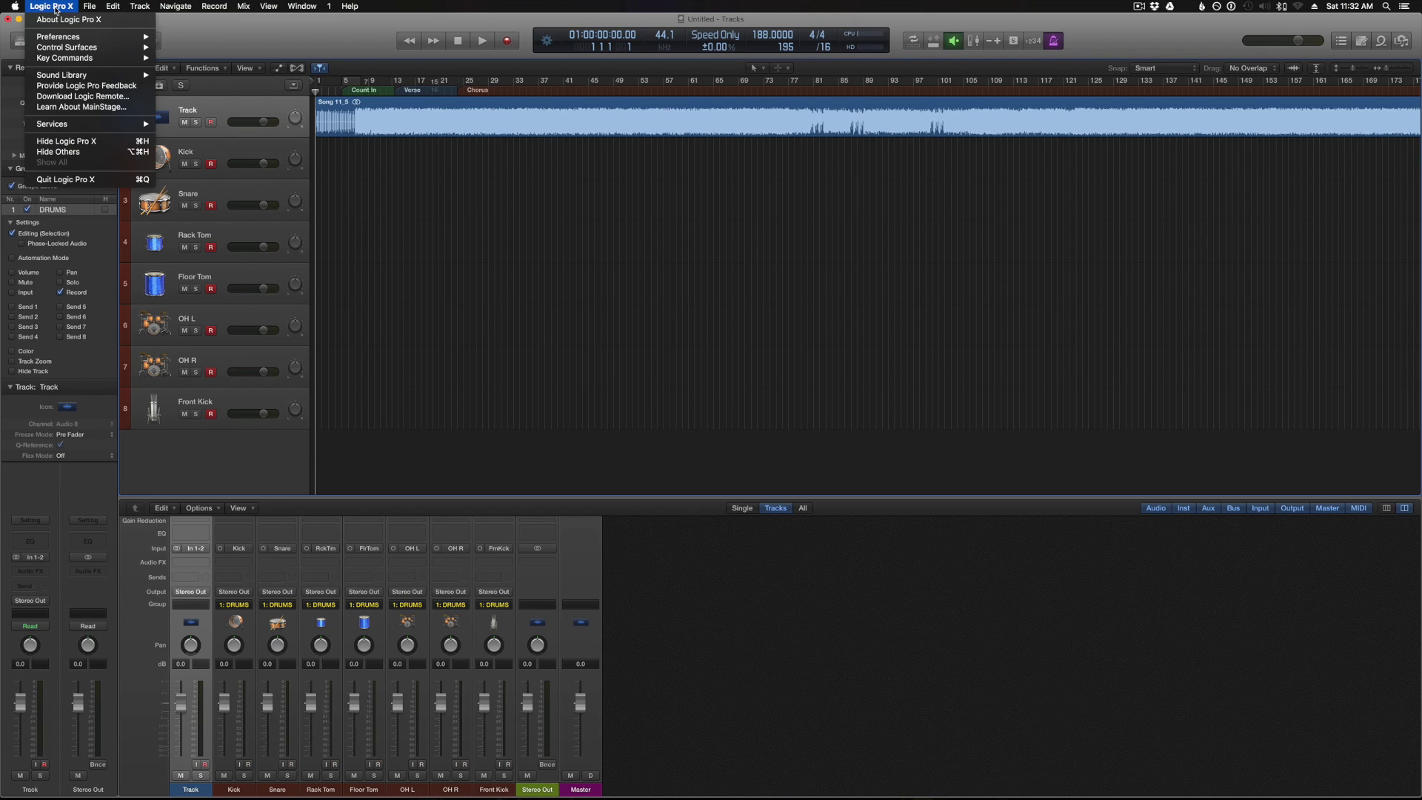
mouse_move(74, 36)
click(178, 48)
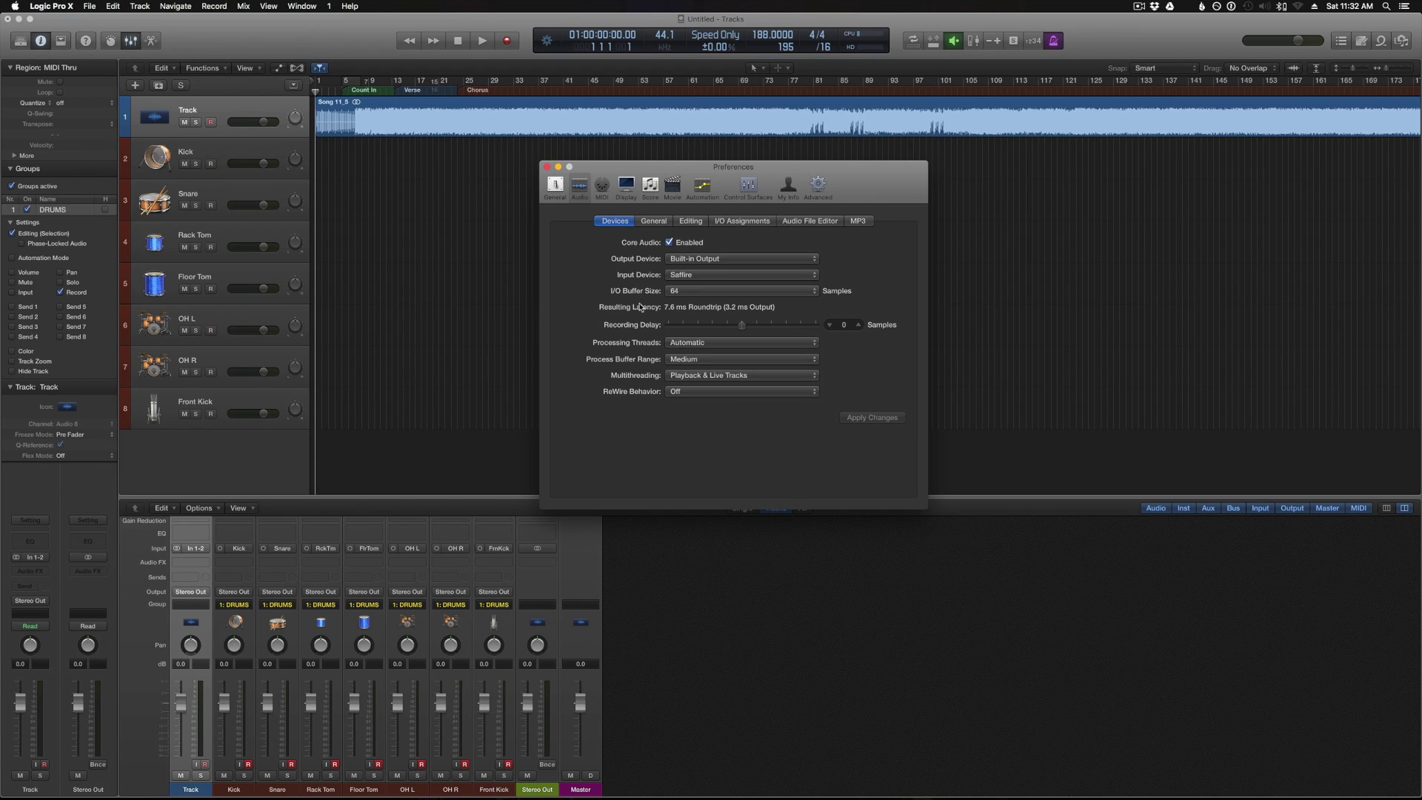
click(716, 296)
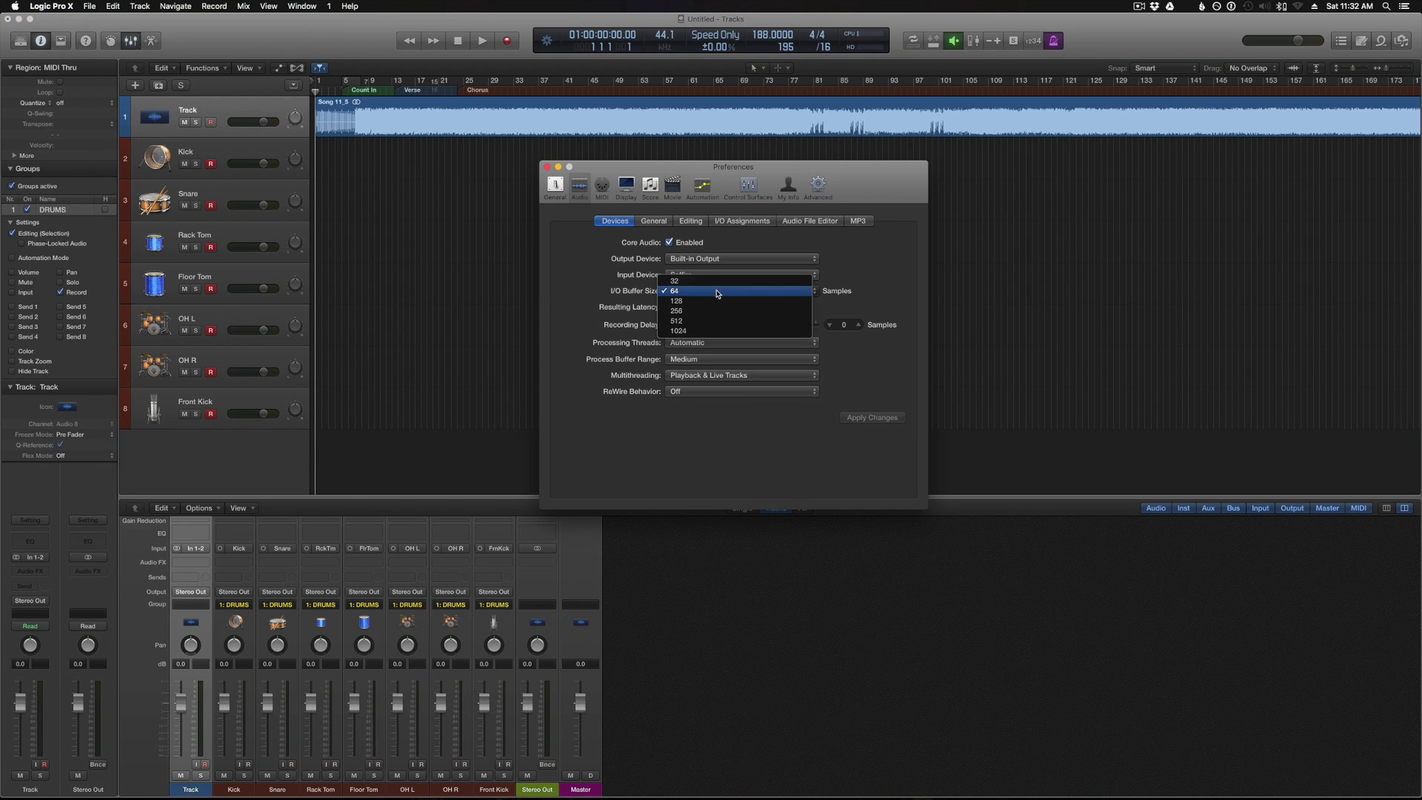
click(855, 276)
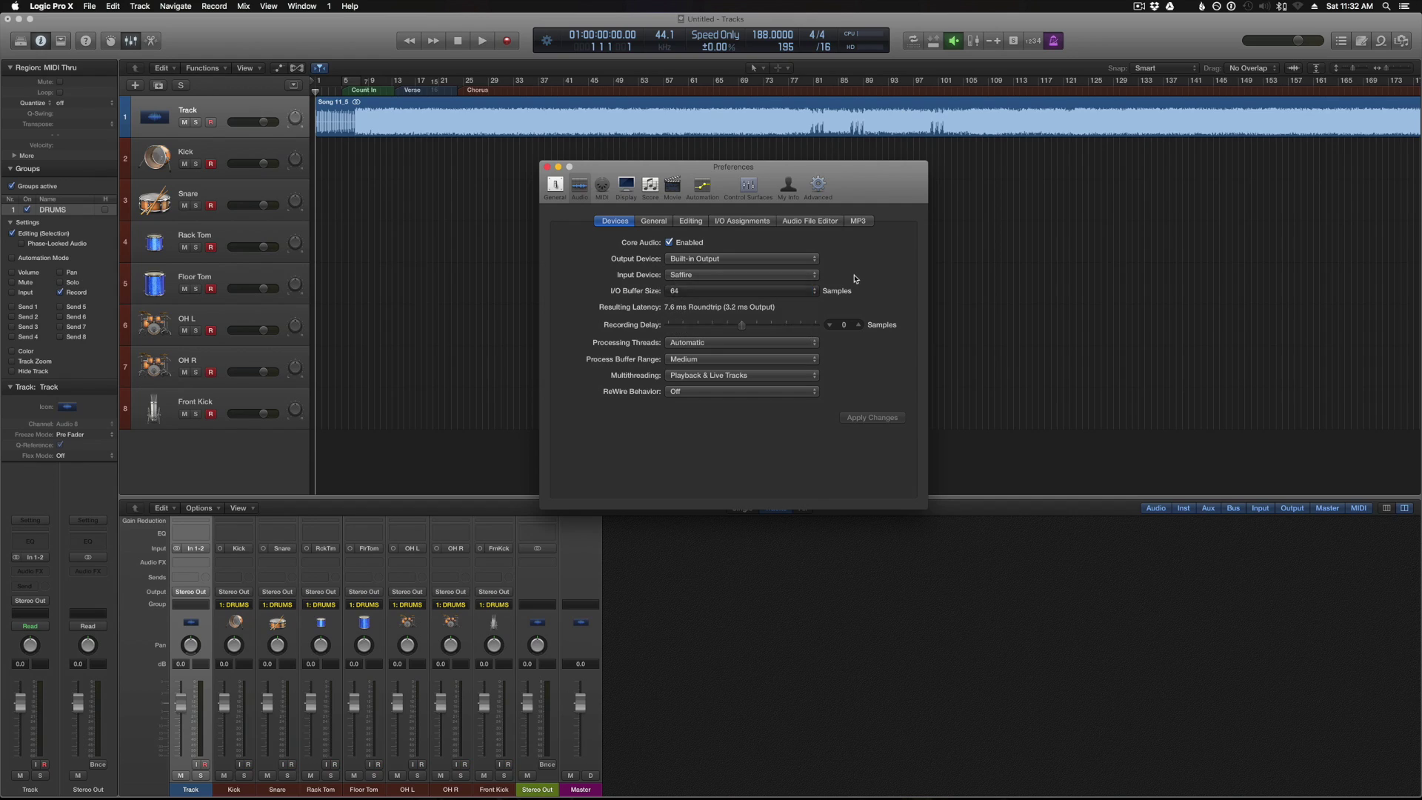
click(742, 293)
click(733, 281)
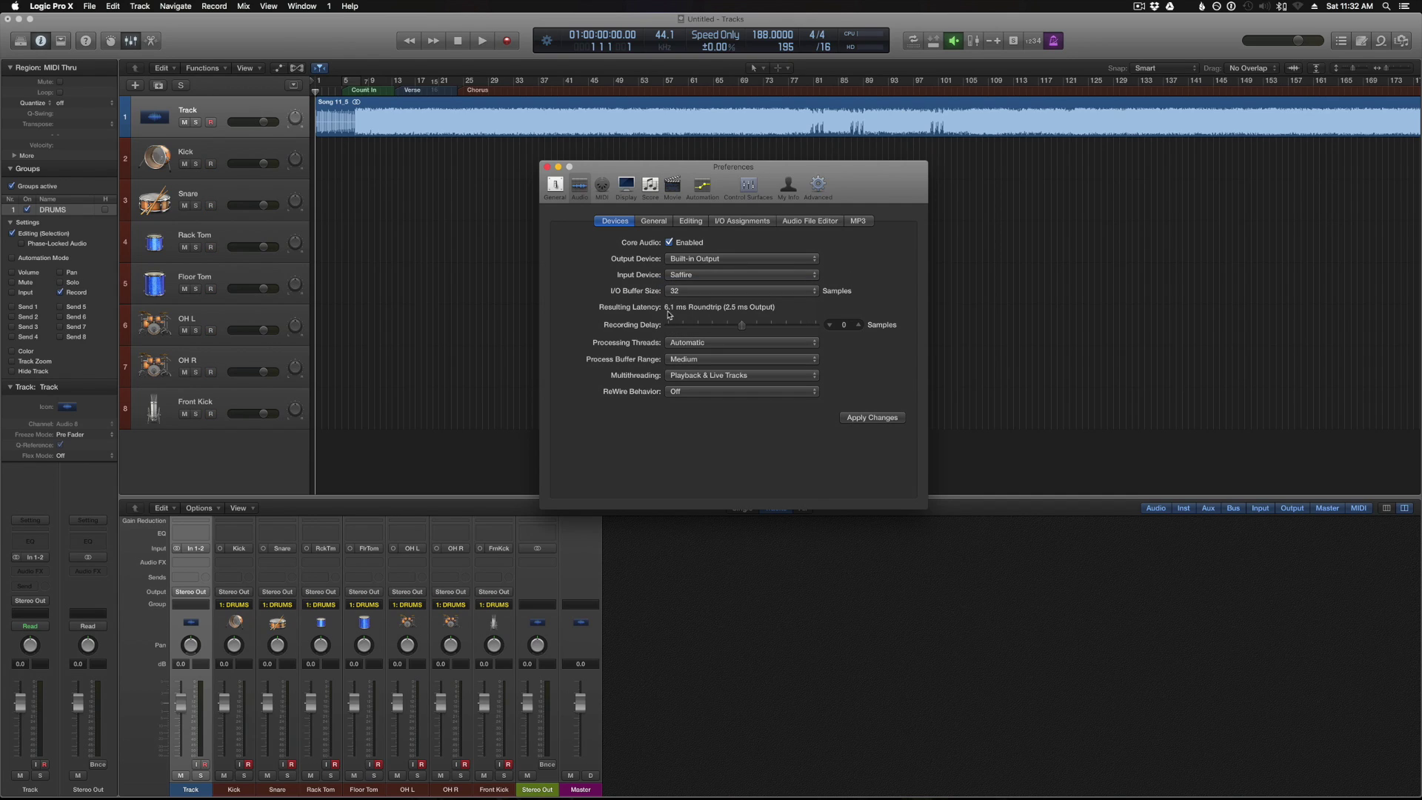
click(710, 298)
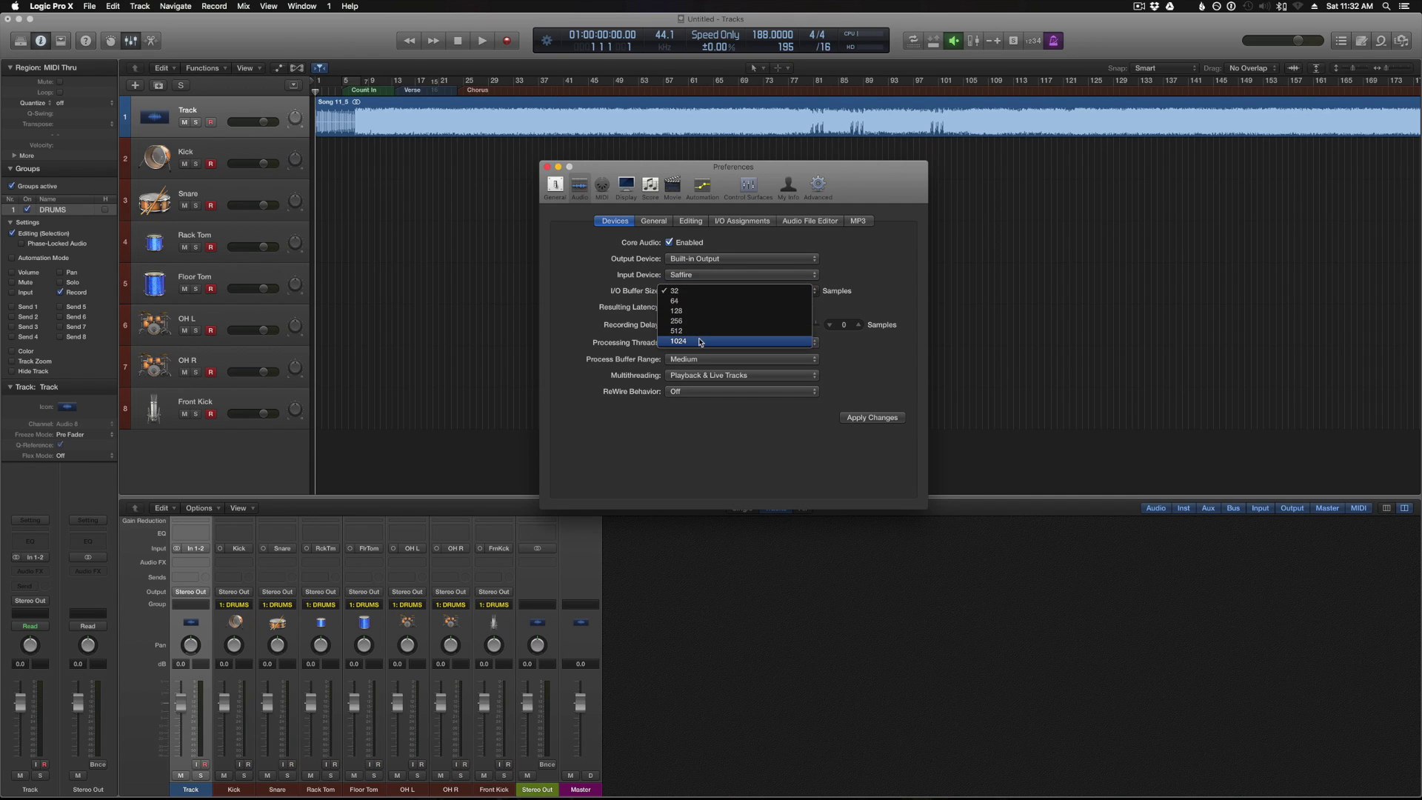
click(707, 340)
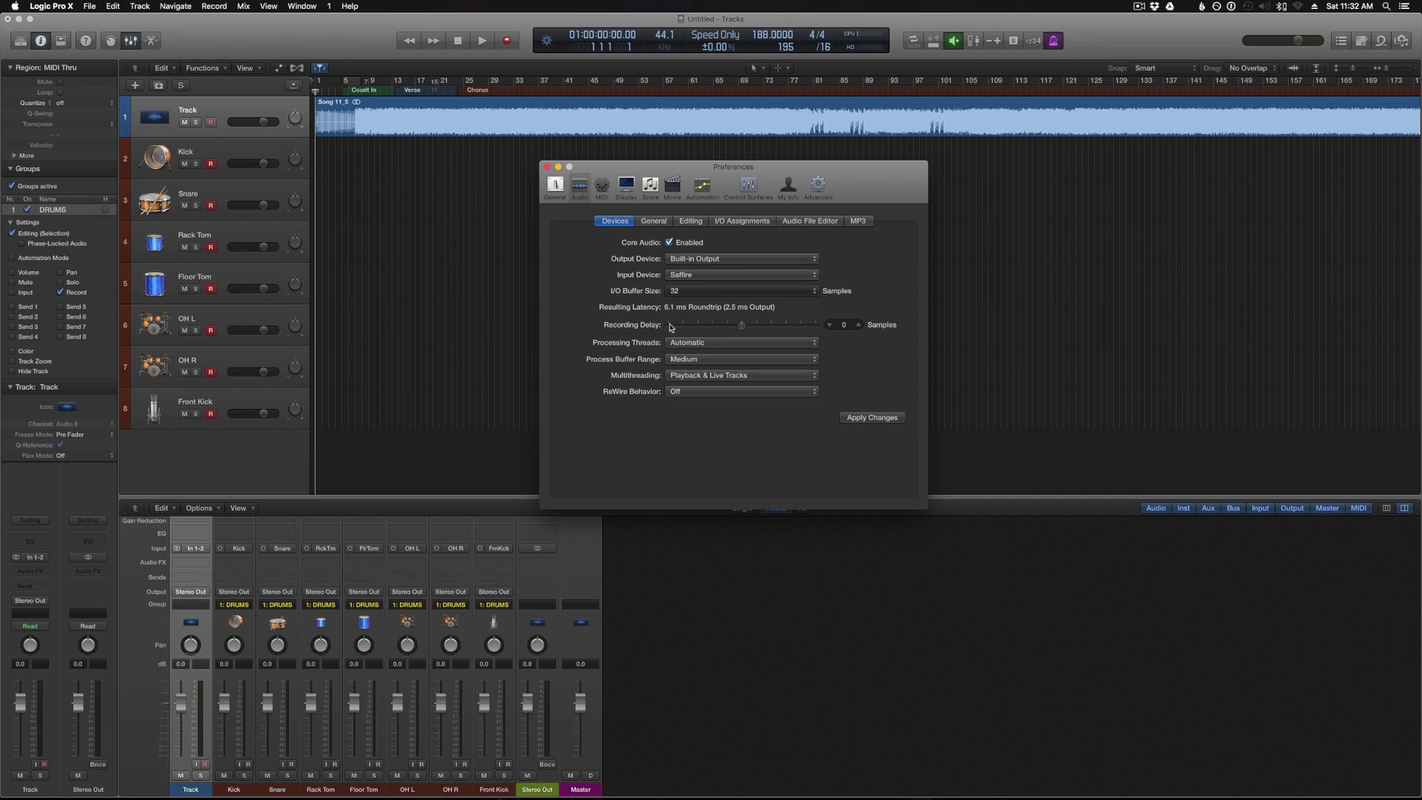
click(695, 294)
click(695, 242)
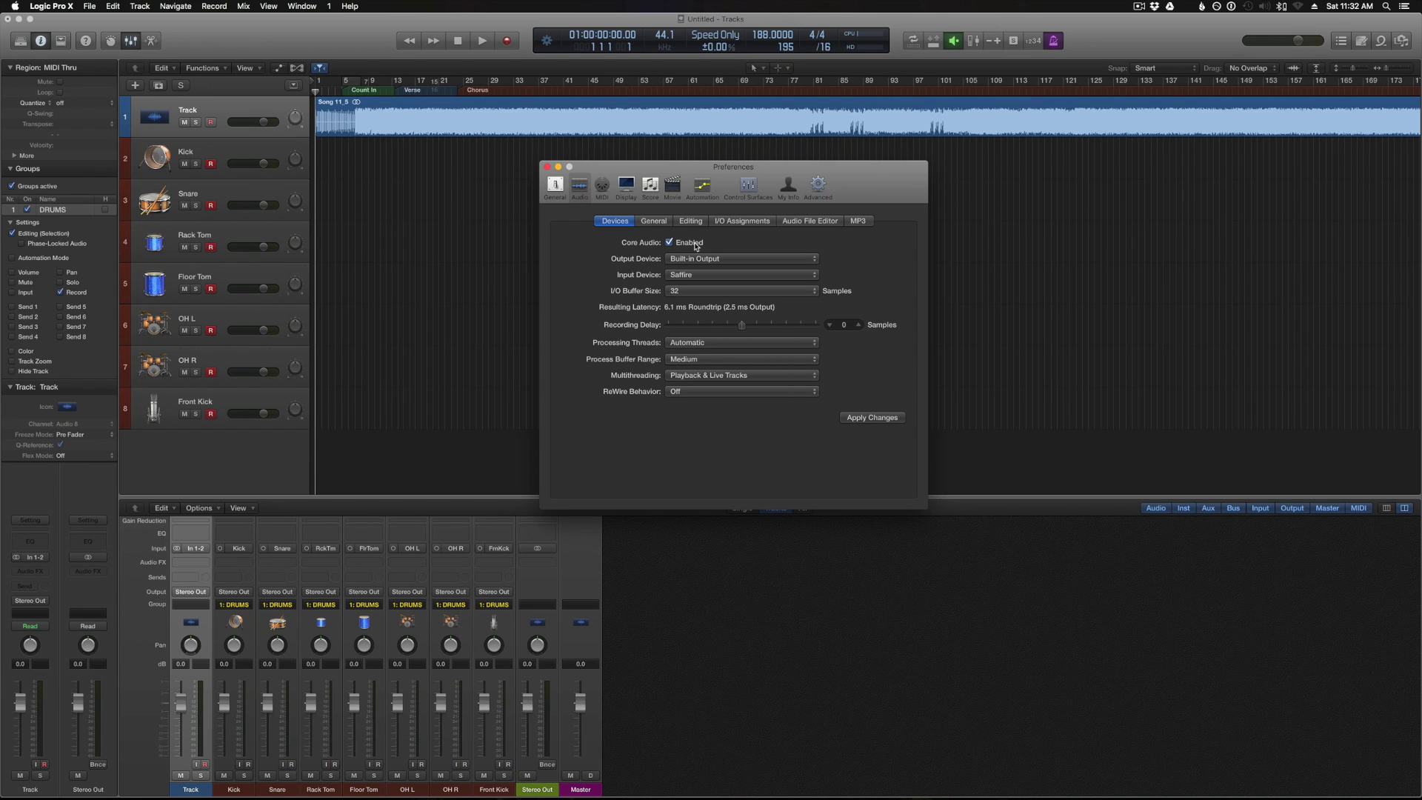
Step: Compare 64 and 32 sample buffers, settling on a 64-sample I/O buffer
click(702, 292)
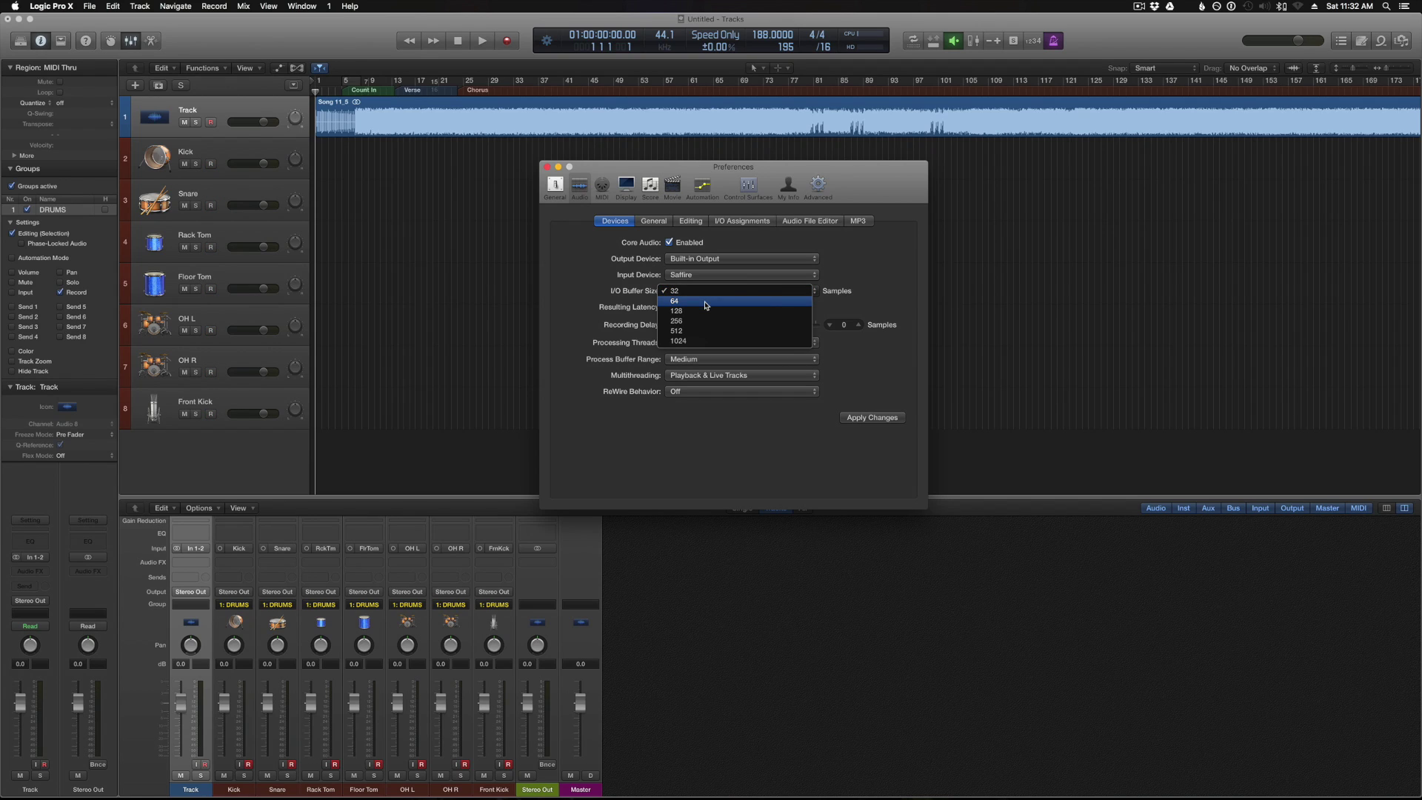
click(706, 302)
mouse_move(705, 305)
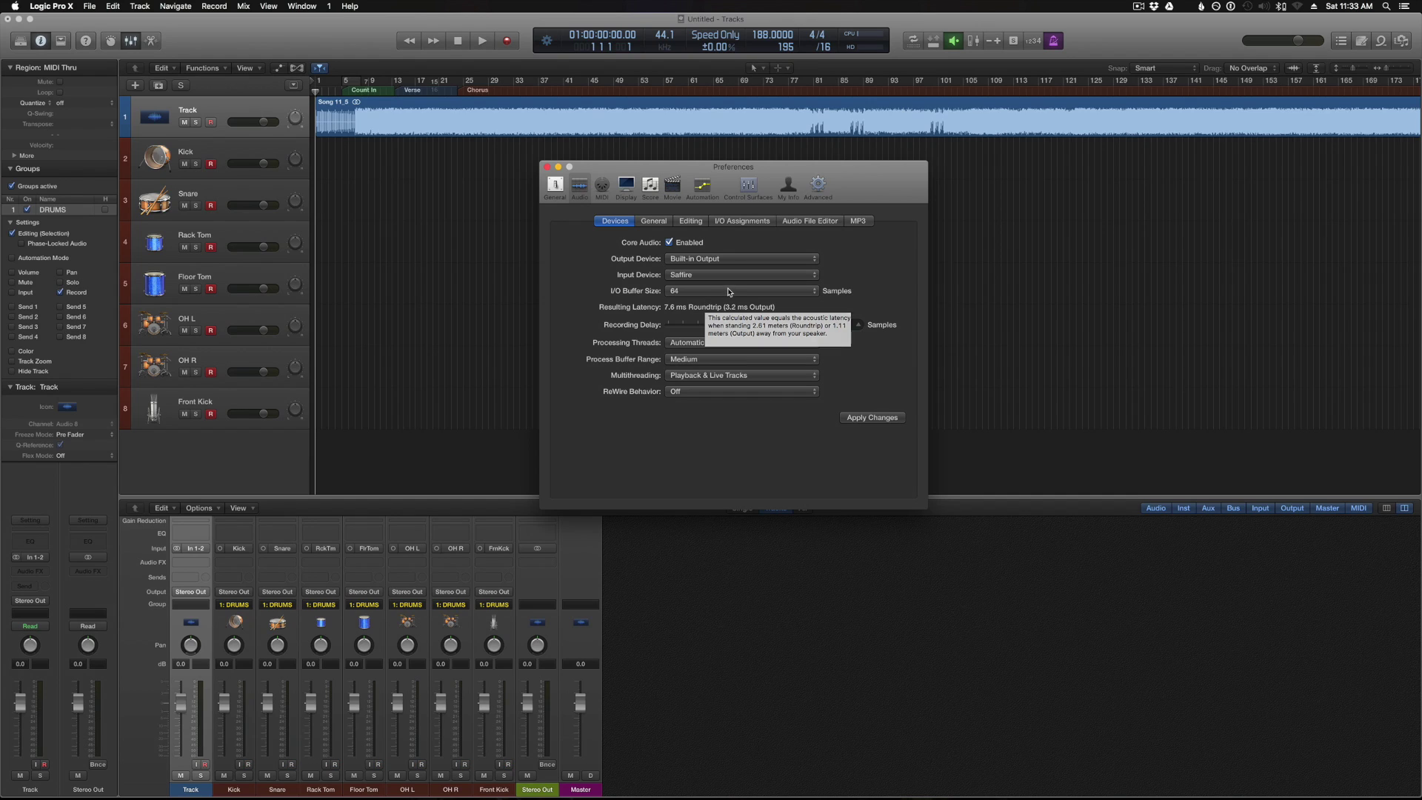
click(730, 291)
click(723, 282)
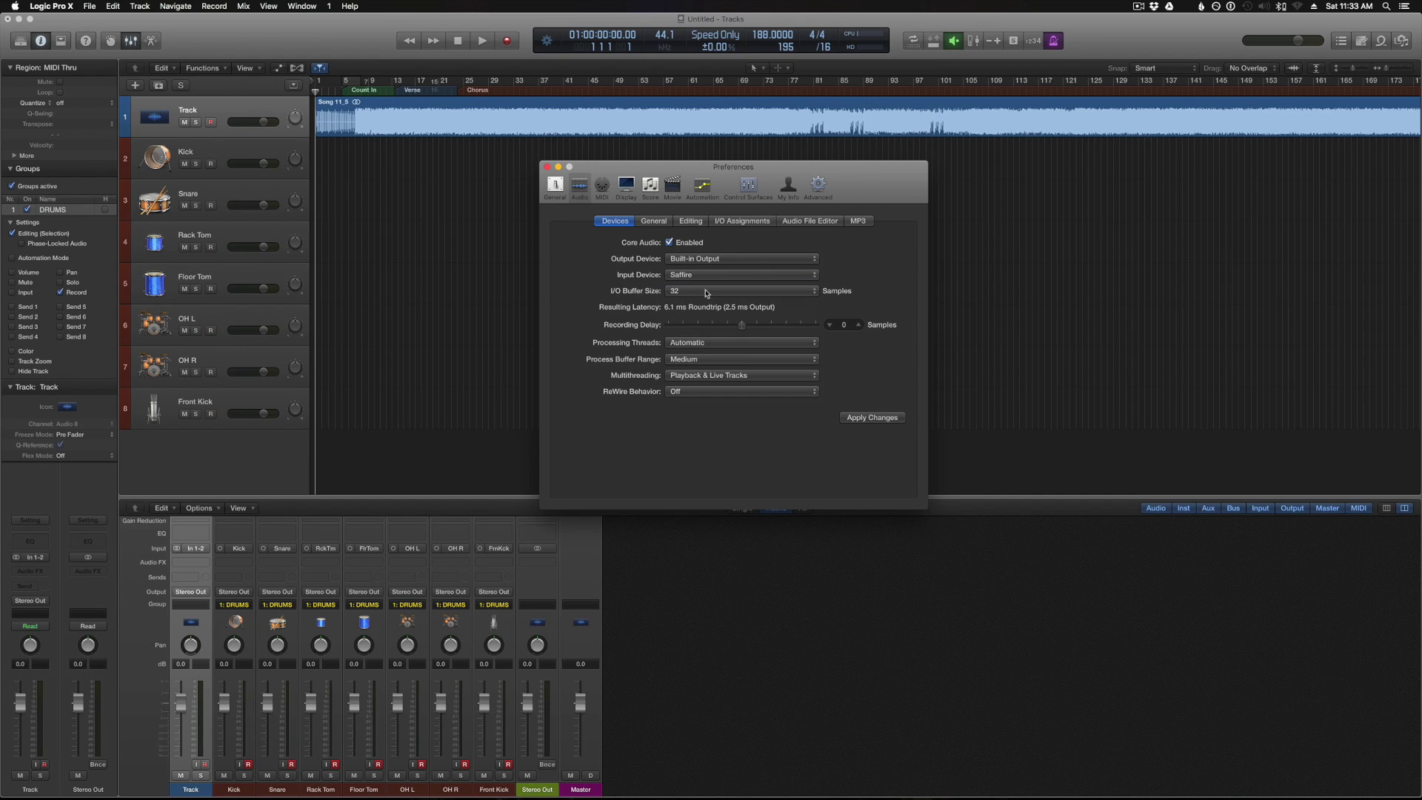
click(705, 292)
click(705, 301)
Step: Bring the Logic window forward, then put Saffire MixControl's DRUM MIX in front from the Dock
click(732, 544)
click(742, 787)
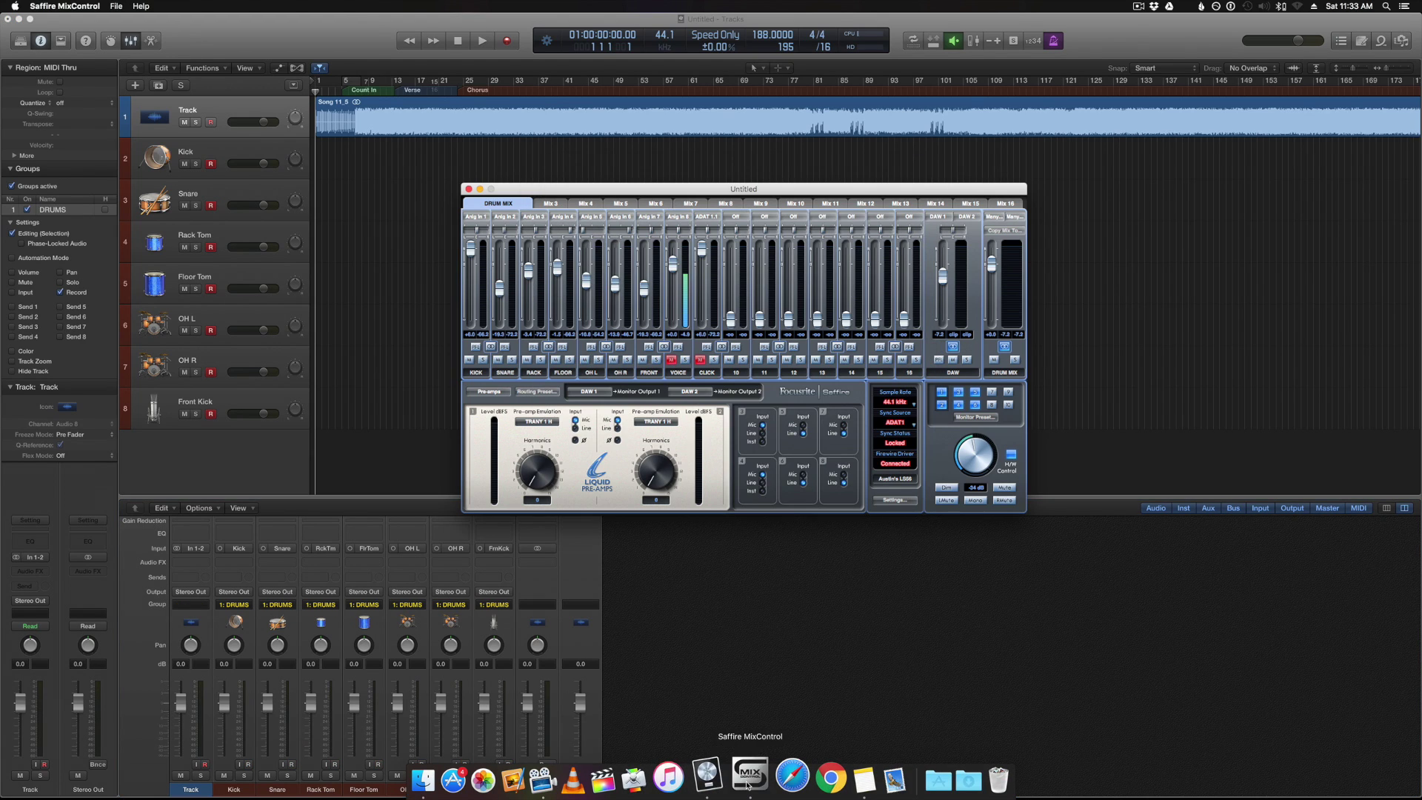